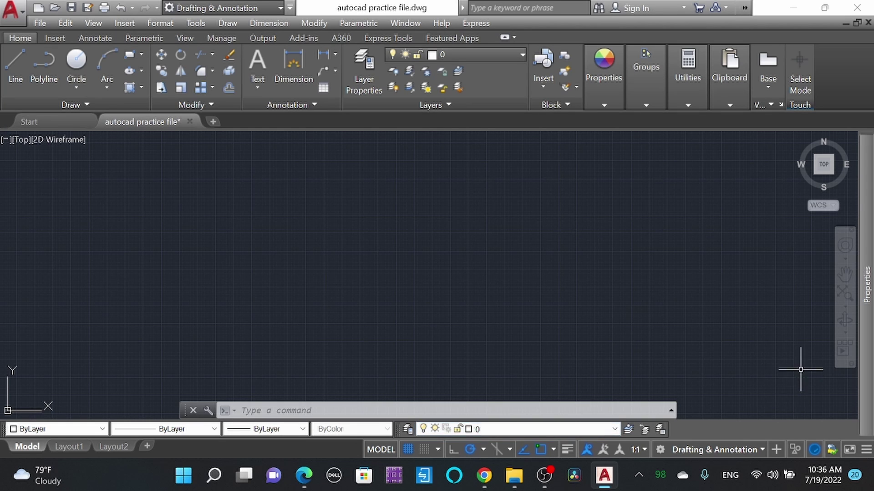
Close the auto-hidden Properties palette from Tools > Palettes.
mouse_move(866, 304)
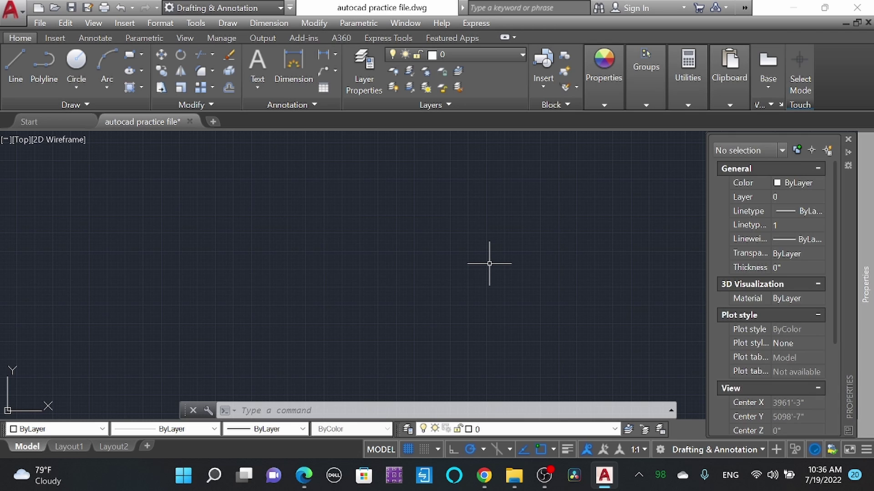
click(195, 23)
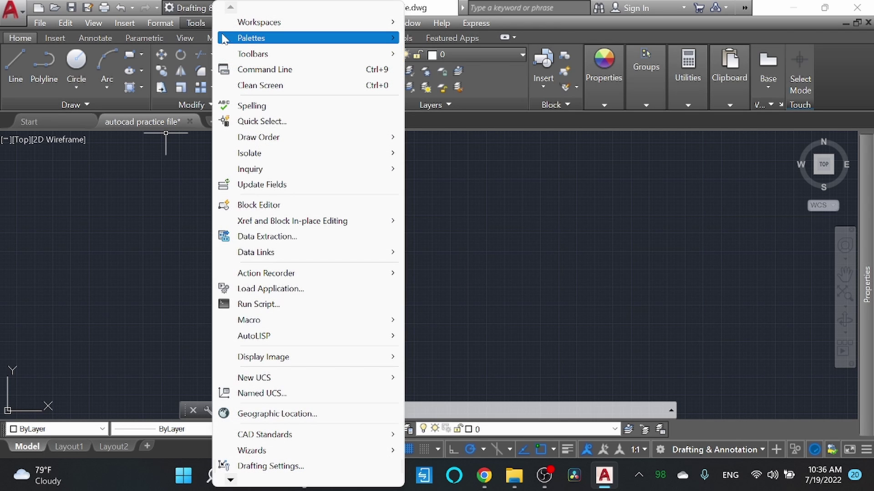
mouse_move(223, 39)
click(448, 53)
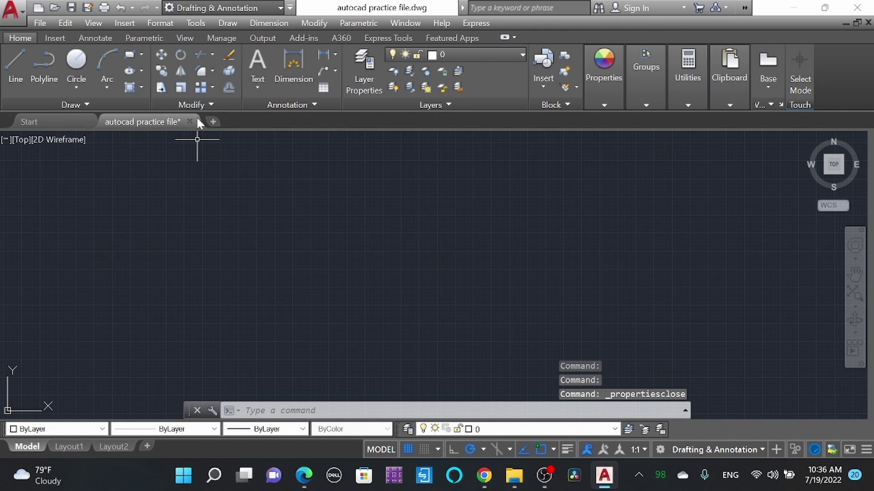
Reopen the Properties palette beside the drawing, showing no selection.
click(196, 23)
mouse_move(239, 44)
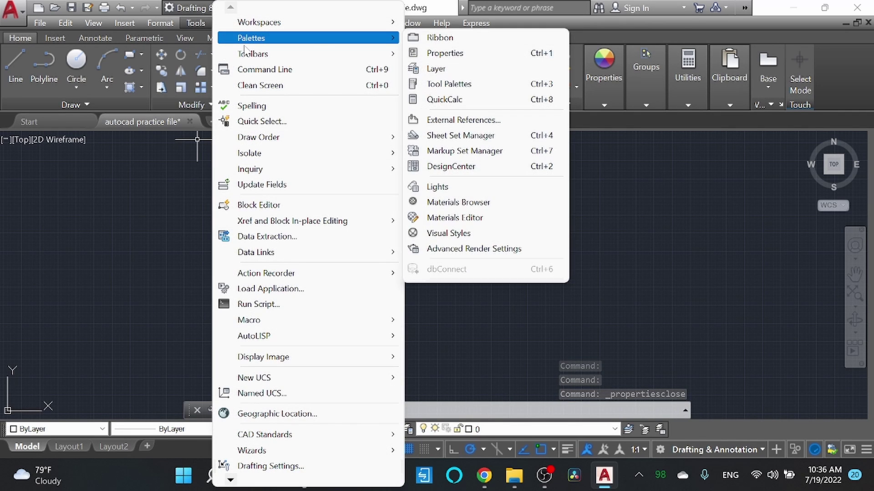
click(474, 51)
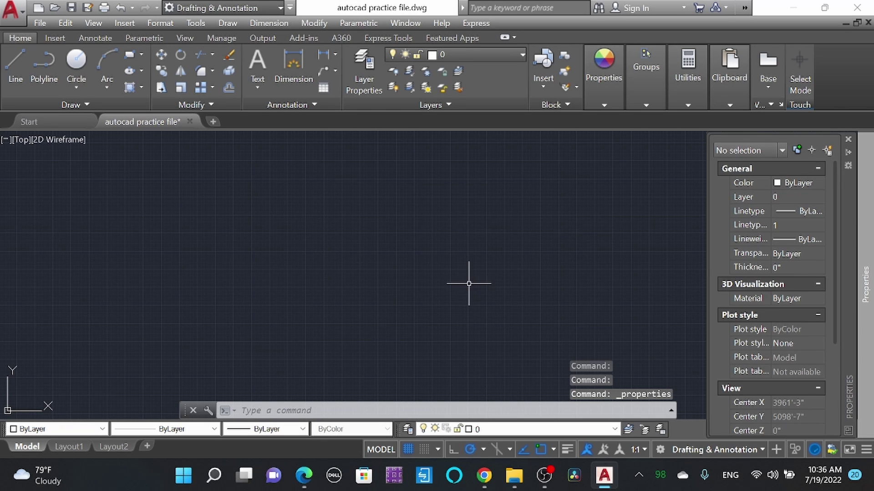
Hide the Layers toolbar from the AutoCAD toolbars list.
click(196, 23)
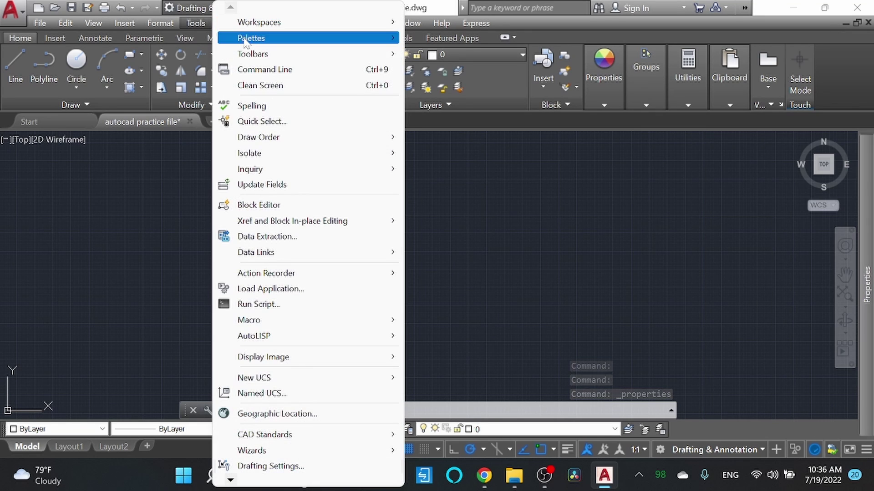
mouse_move(258, 56)
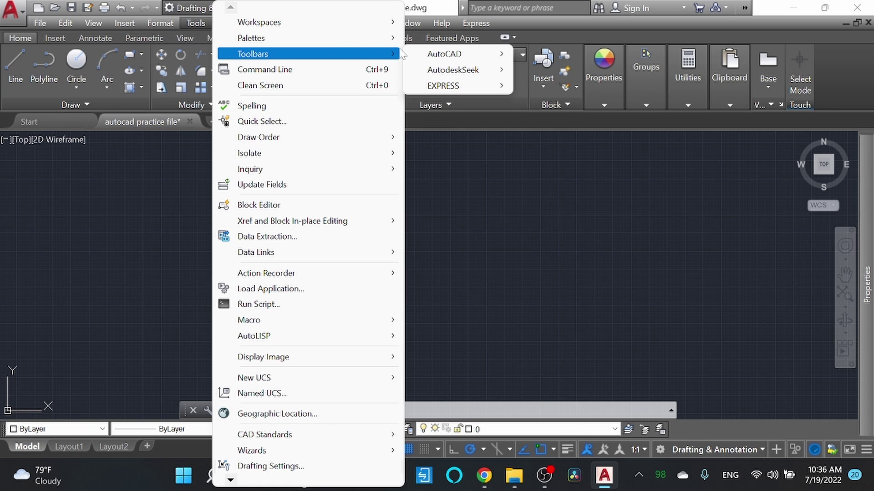
mouse_move(449, 57)
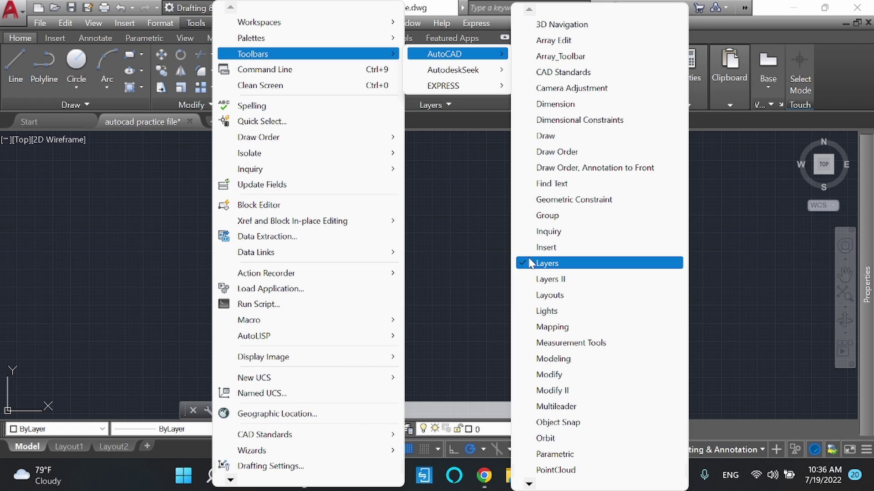
click(532, 267)
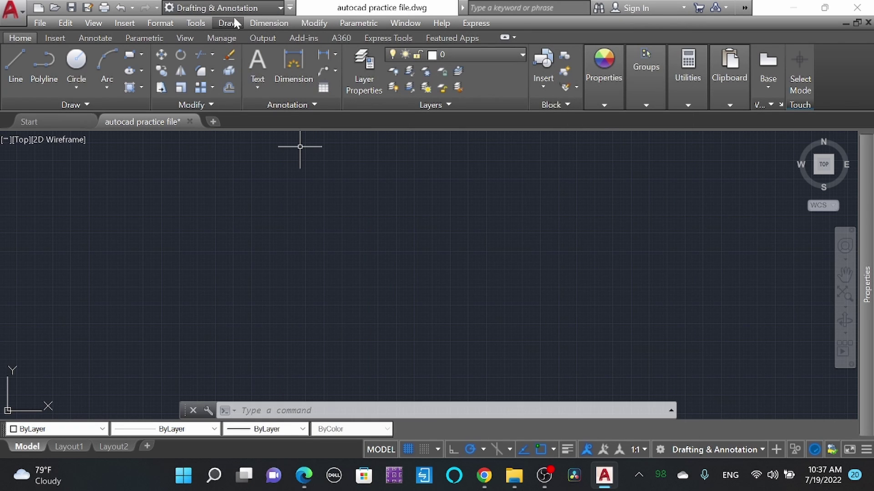
Turn the Layers toolbar back on and dock it below the drawing area.
click(204, 27)
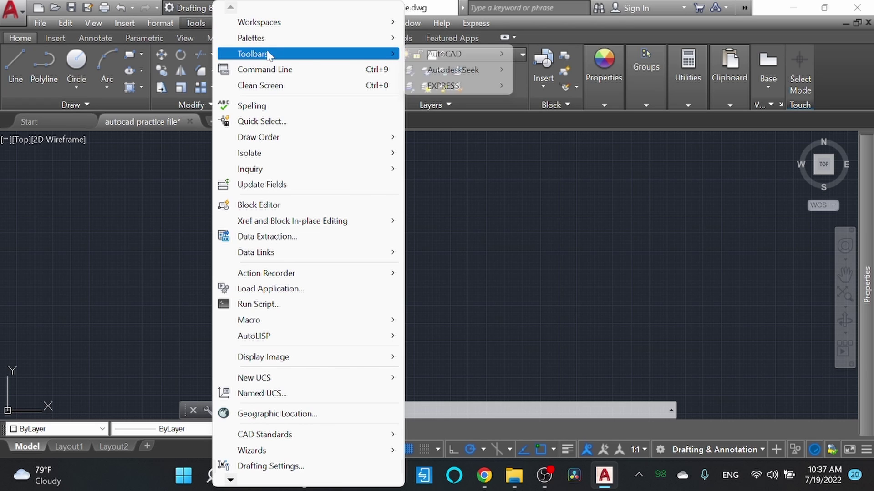
mouse_move(462, 54)
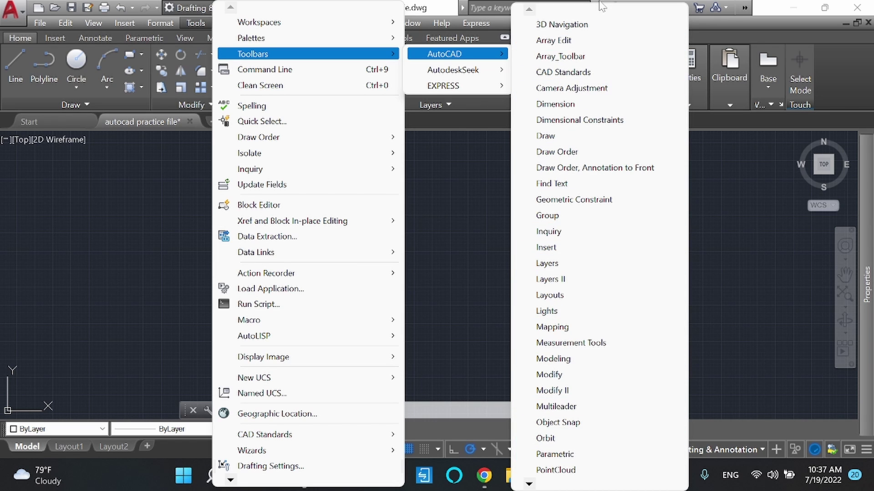
click(527, 263)
click(478, 390)
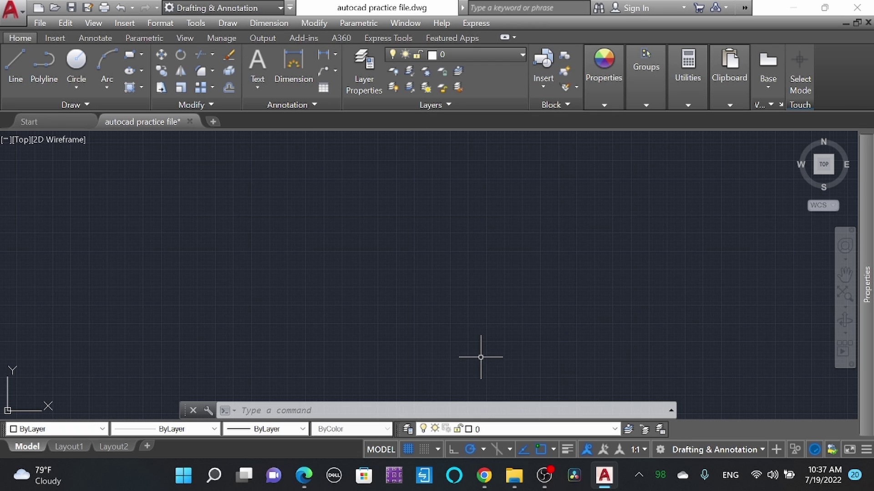
click(364, 90)
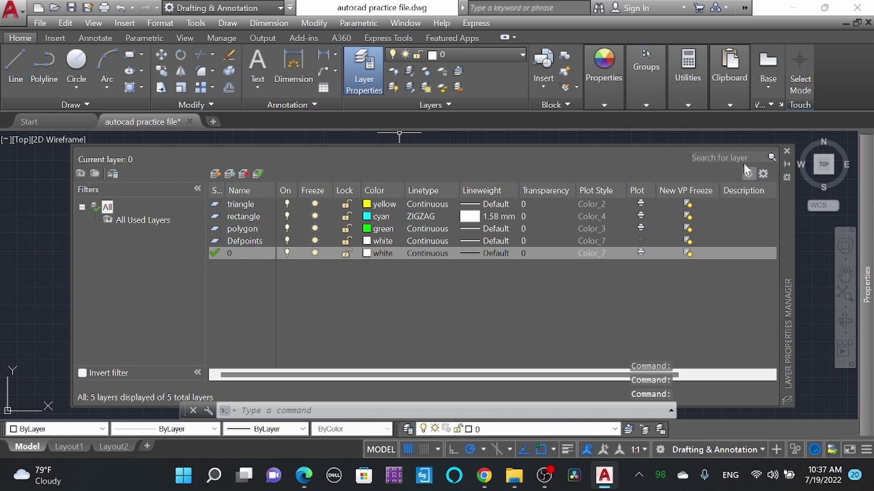
click(787, 151)
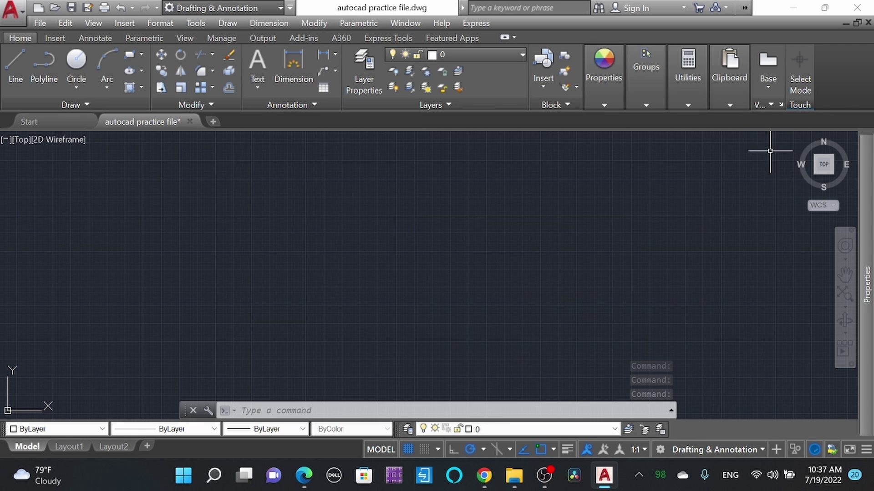
click(408, 429)
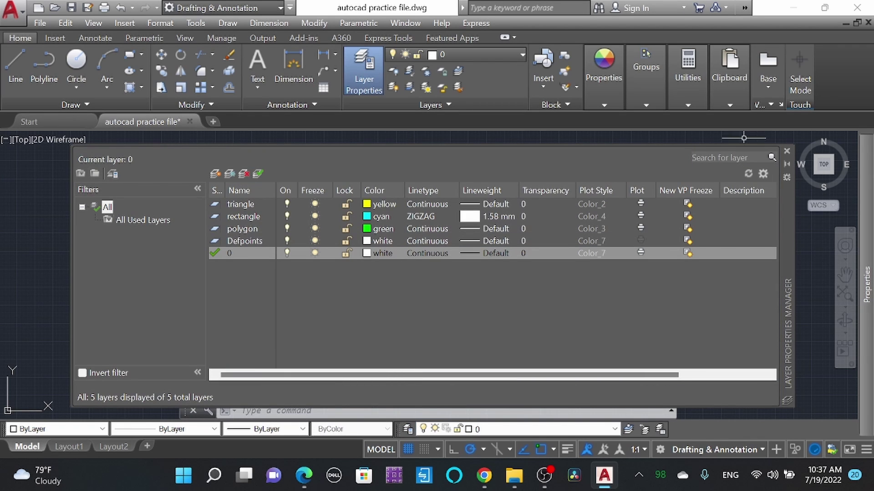
click(786, 151)
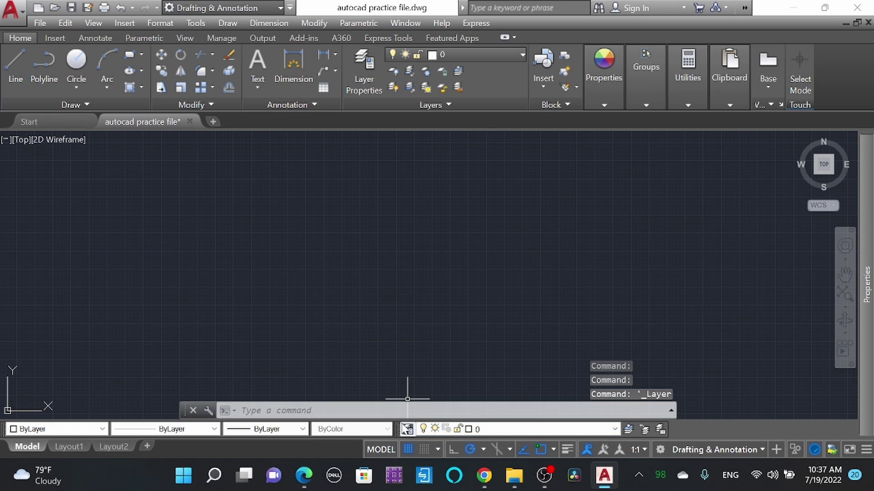
Open the Layer Properties Manager from the Layers toolbar icon.
click(408, 429)
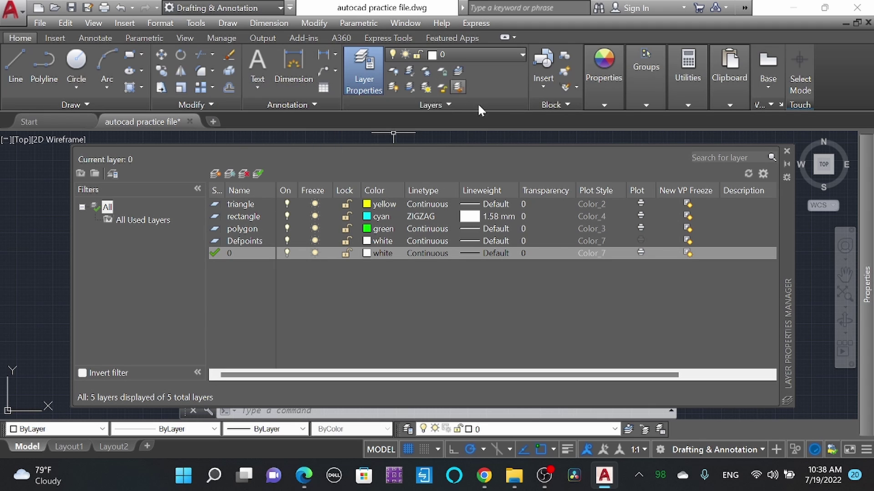
click(787, 152)
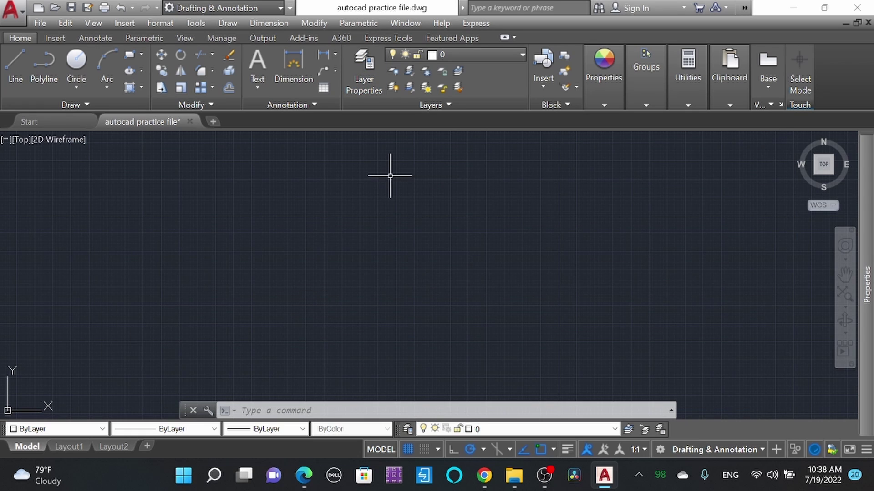
click(407, 429)
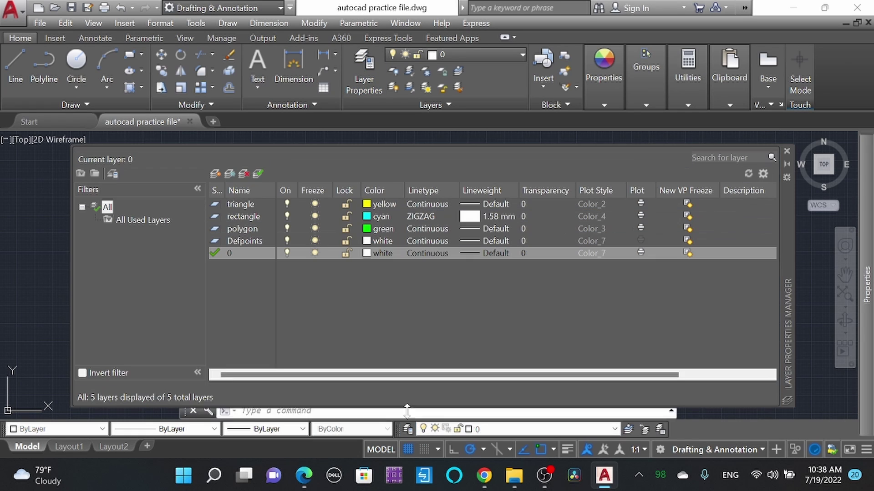
click(241, 216)
click(248, 229)
click(250, 241)
click(250, 254)
click(253, 241)
click(259, 229)
click(248, 216)
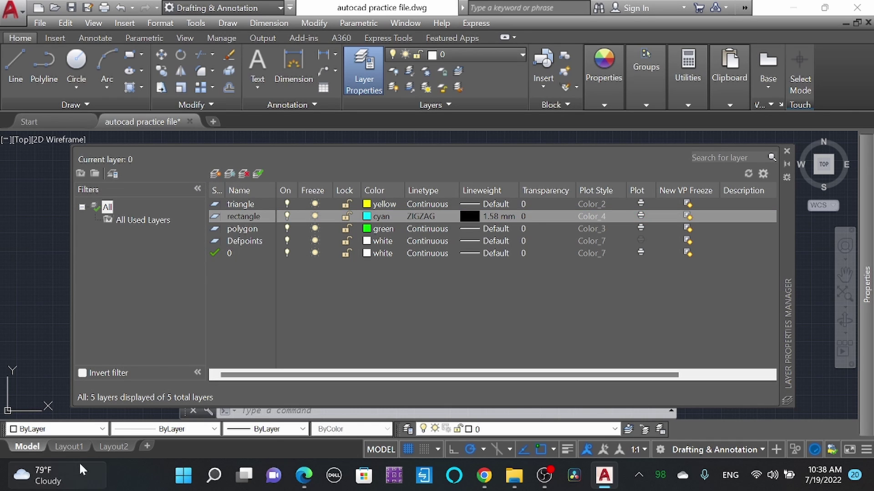
mouse_move(75, 448)
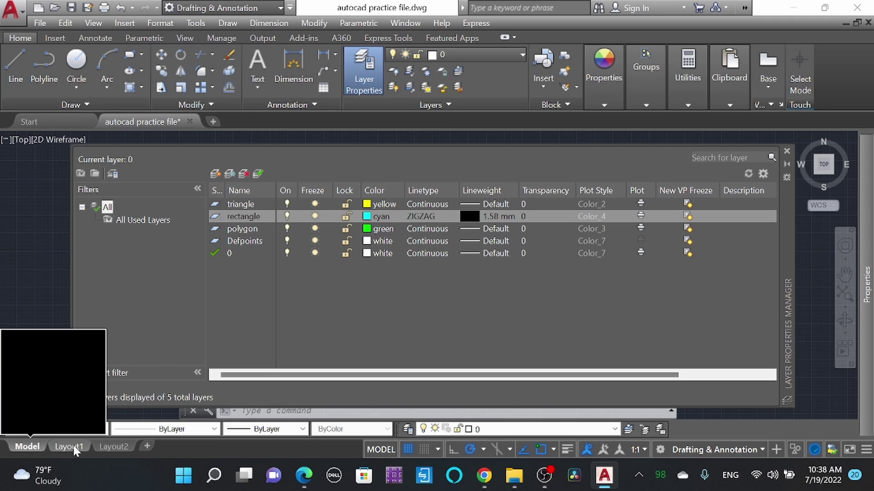
On Layout1, try deleting the triangle, rectangle and polygon layers and dismiss AutoCAD's refusal.
click(69, 447)
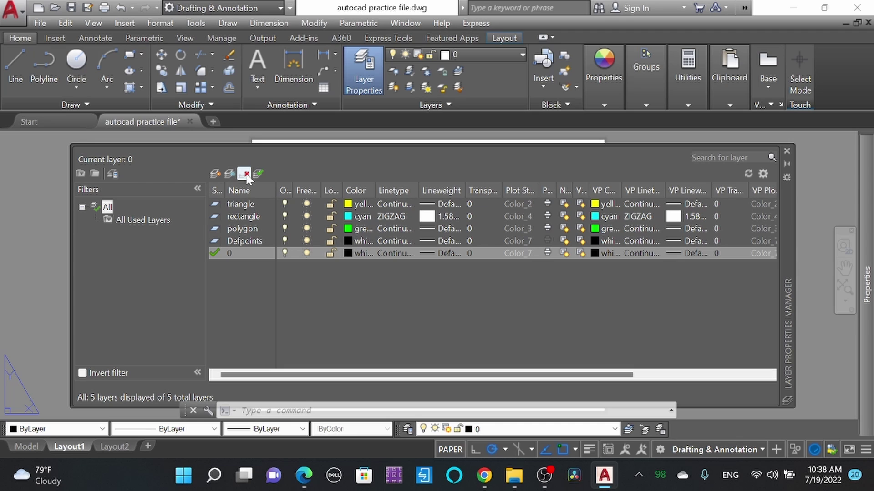
click(246, 253)
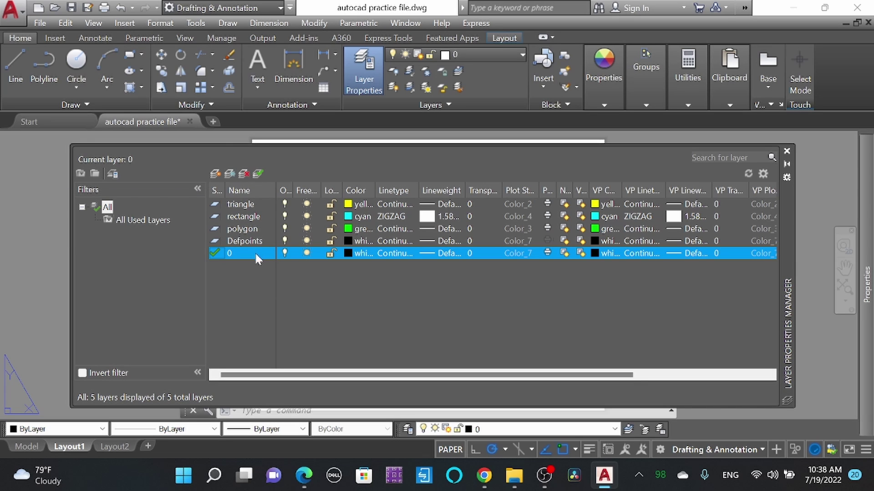
click(267, 241)
click(249, 203)
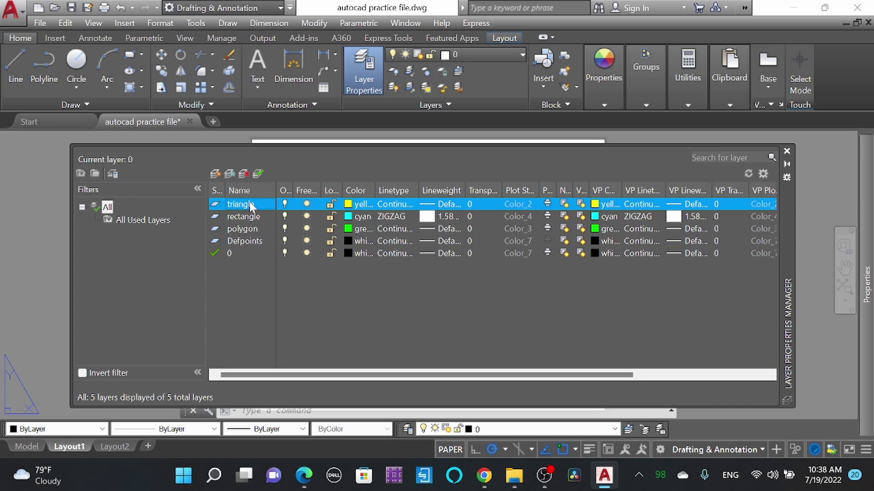
shift+click(259, 232)
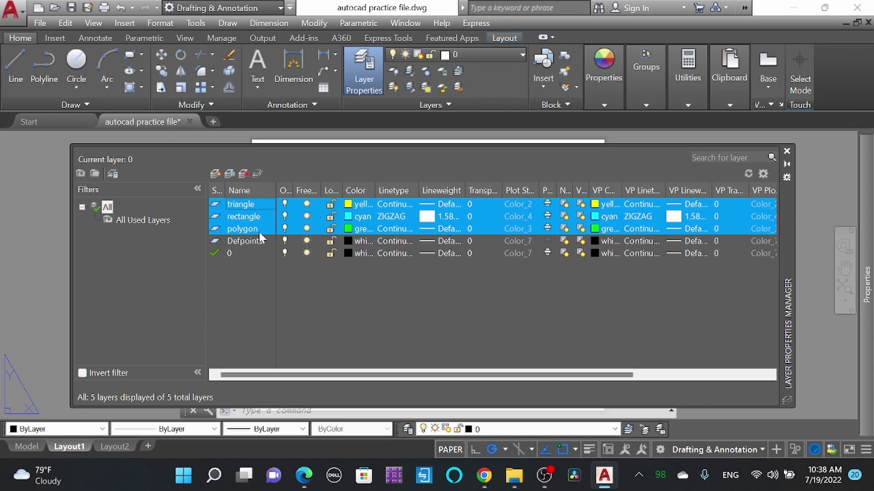
click(244, 172)
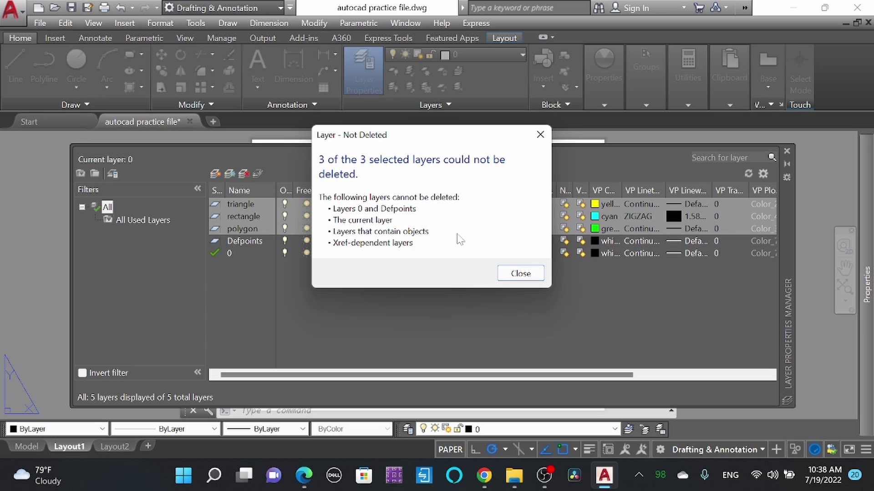
click(520, 273)
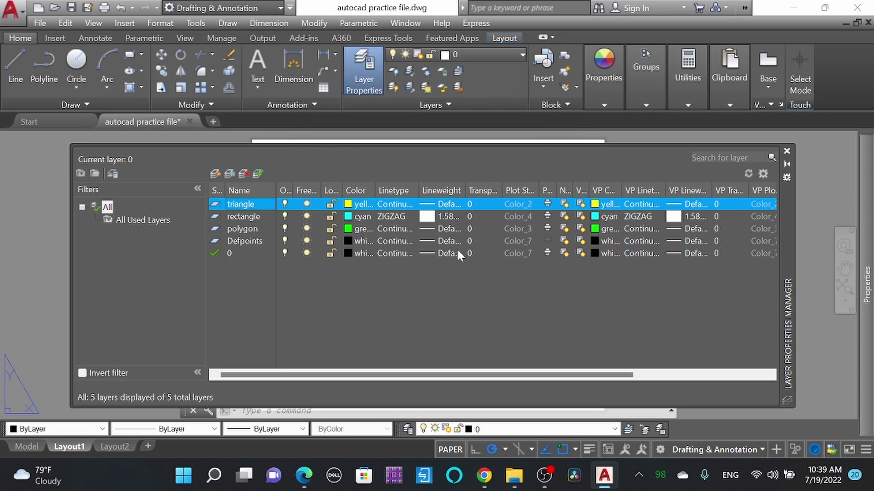
Click through the rectangle, polygon, Defpoints and triangle layers in the layer list.
click(249, 218)
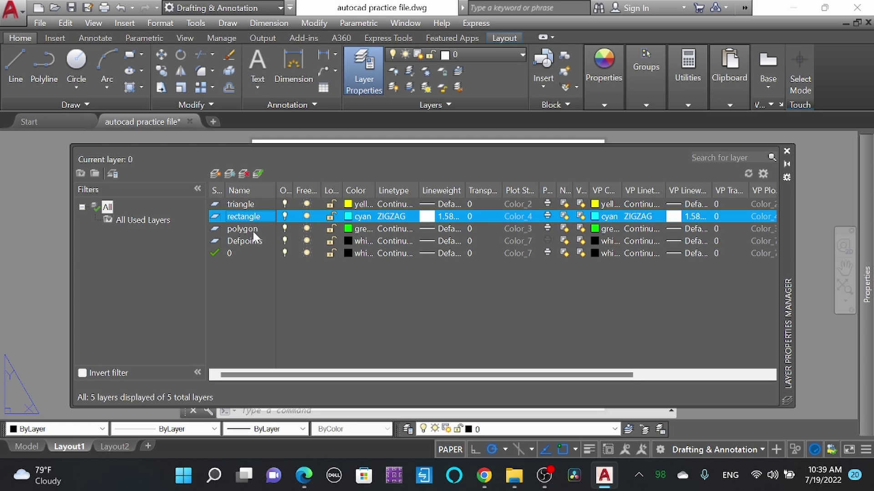
click(253, 231)
click(252, 240)
click(261, 226)
click(256, 216)
click(258, 203)
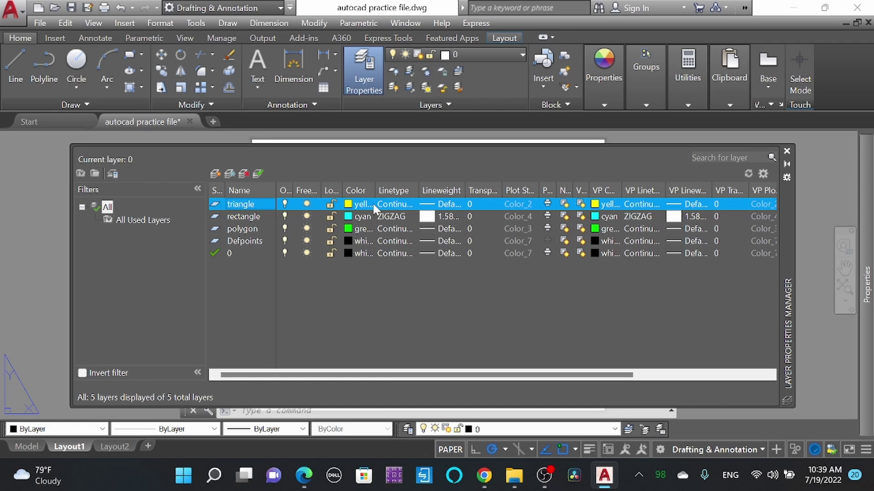
Check the rectangle and triangle layer colours without changing them, then bring up the rectangle's linetypes.
click(355, 215)
click(355, 225)
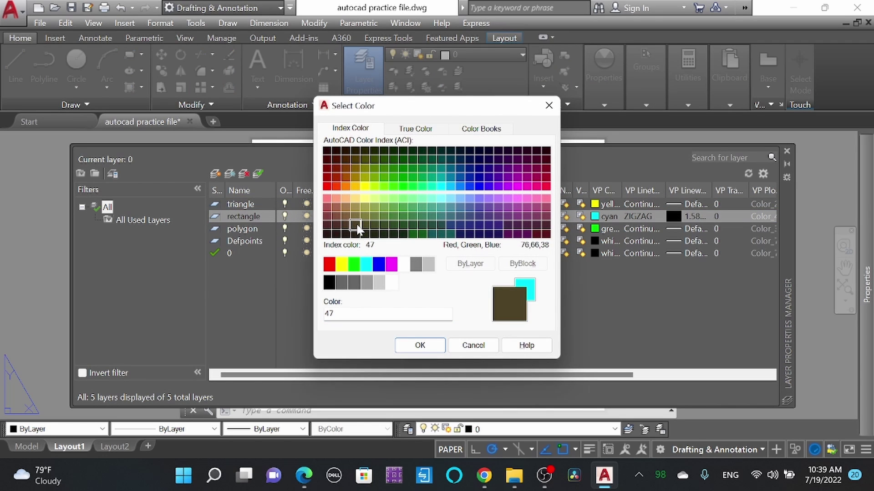
click(549, 105)
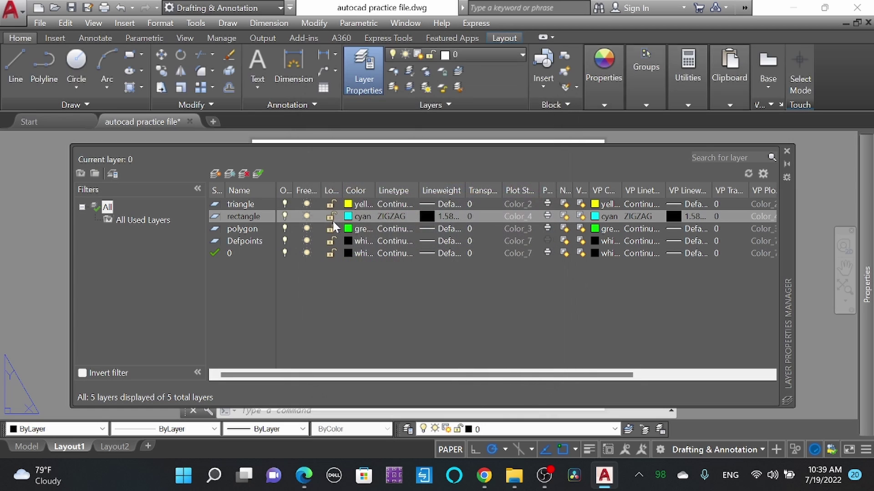
click(364, 204)
click(549, 106)
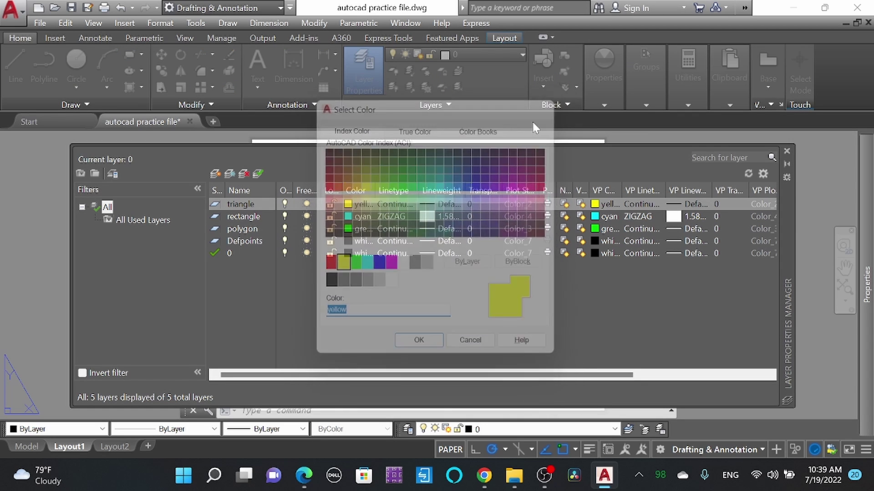
click(403, 217)
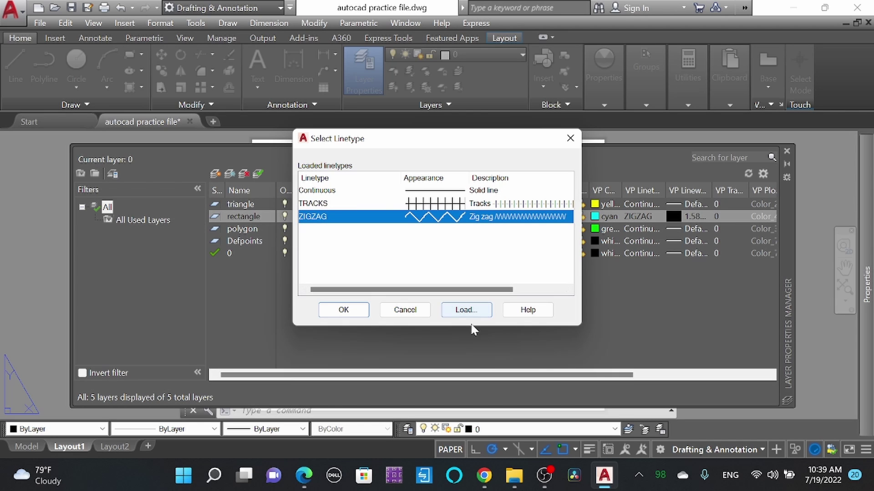
Browse the acad.lin linetypes without loading any, keeping ZIGZAG for the rectangle layer.
click(471, 309)
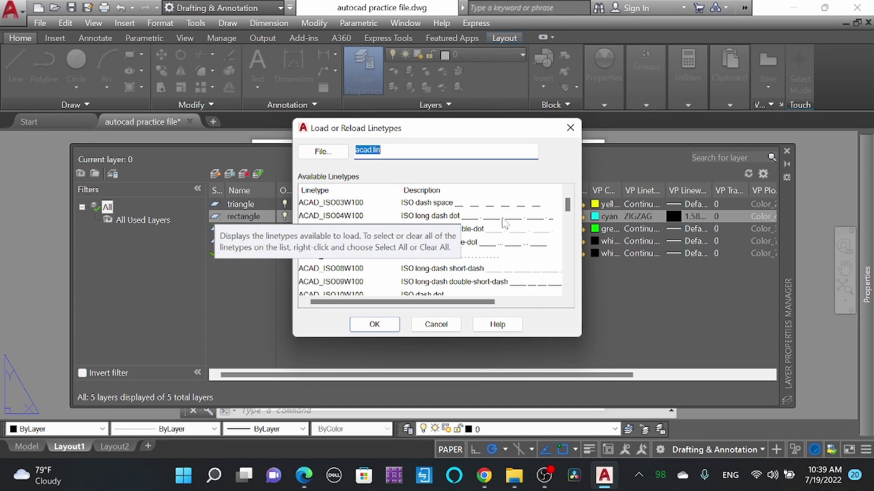
scroll(532, 232, down, 2)
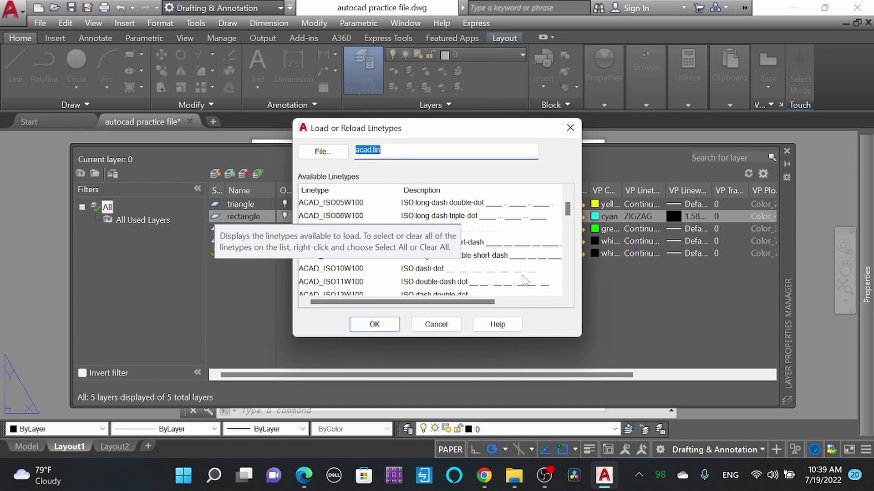
scroll(523, 278, down, 2)
scroll(513, 258, down, 10)
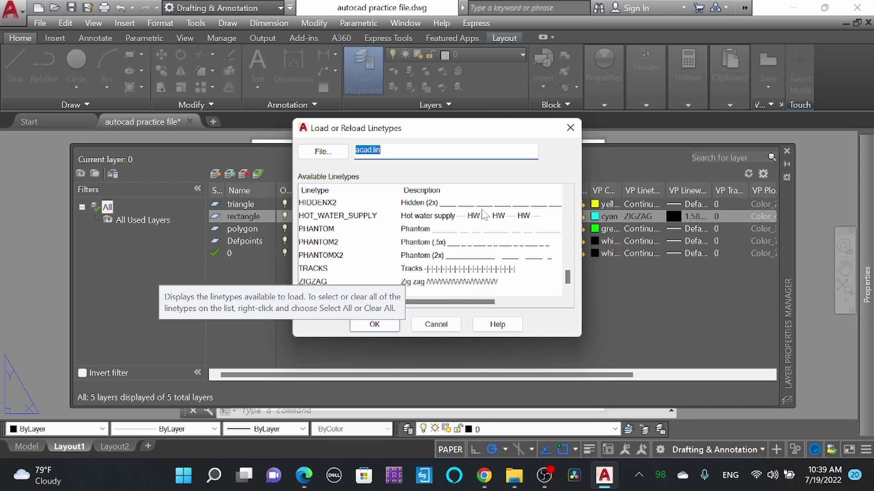
scroll(484, 223, up, 2)
click(435, 324)
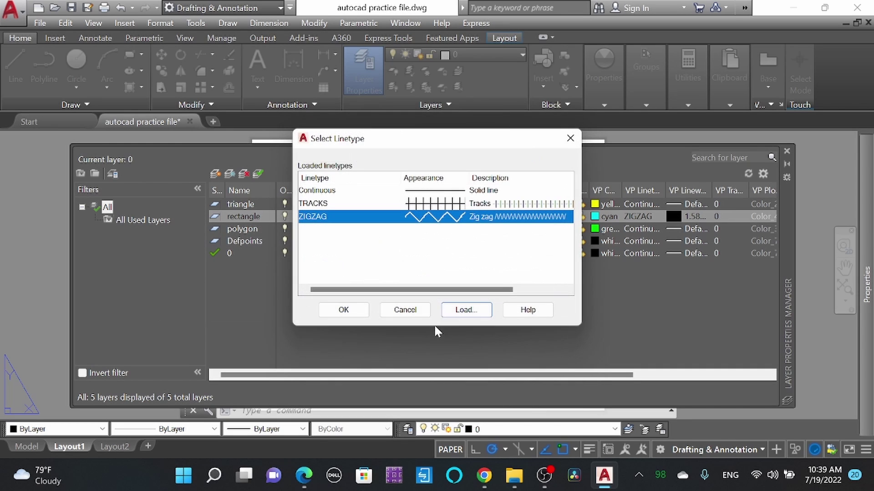
click(417, 311)
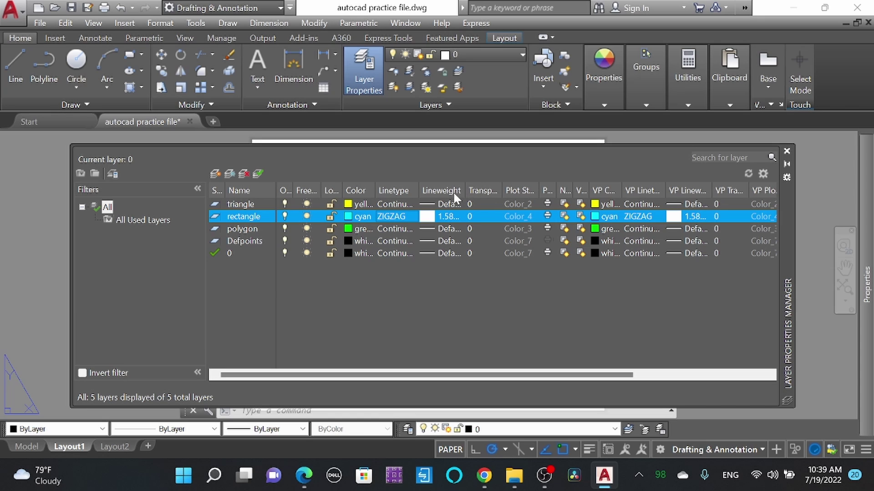
Keep the rectangle layer's 1.58 mm lineweight and view its transparency value of 0.
click(444, 217)
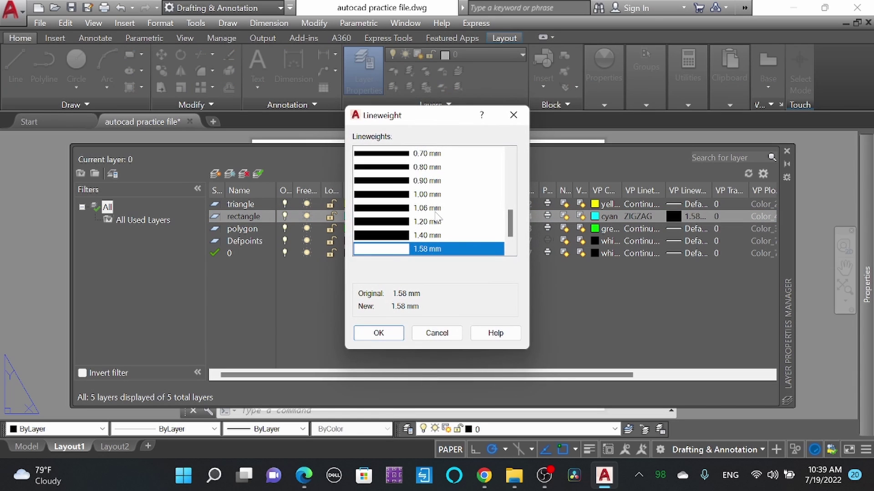
scroll(437, 218, up, 2)
scroll(435, 210, up, 4)
click(511, 115)
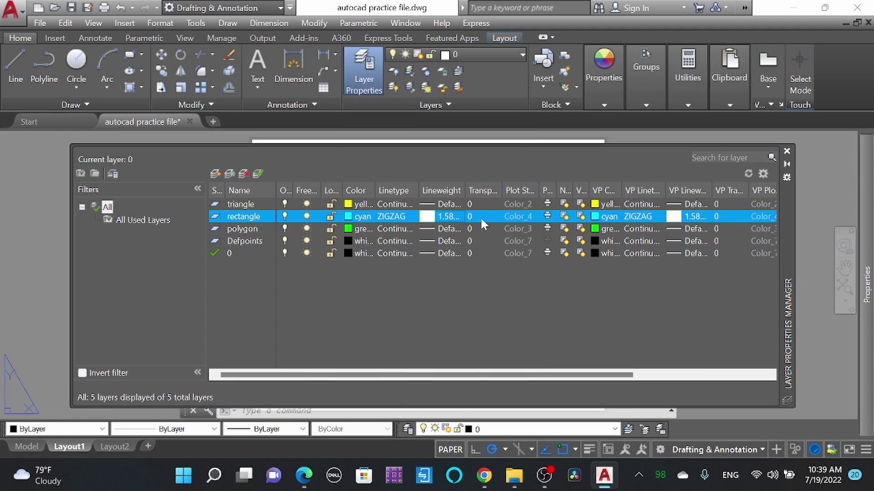
click(479, 216)
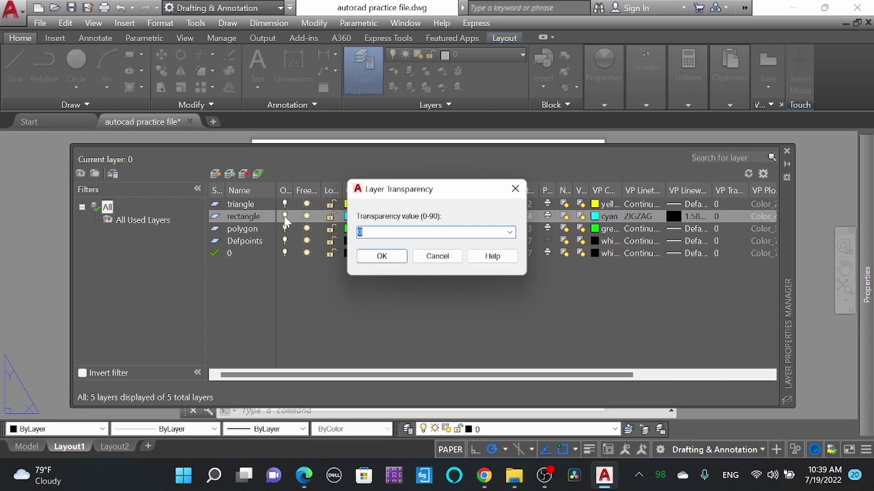
Leave the rectangle layer's transparency at 0, resize the Transparency column, and close the layer manager.
click(516, 189)
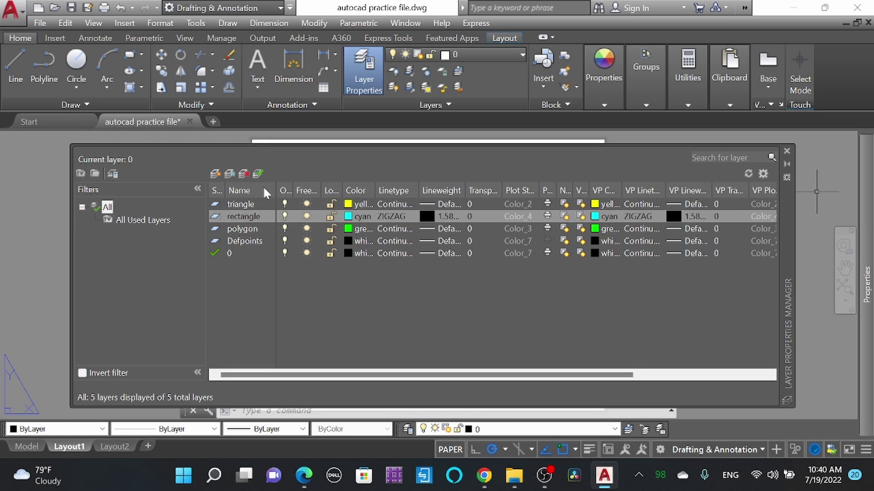
drag(502, 190, 518, 190)
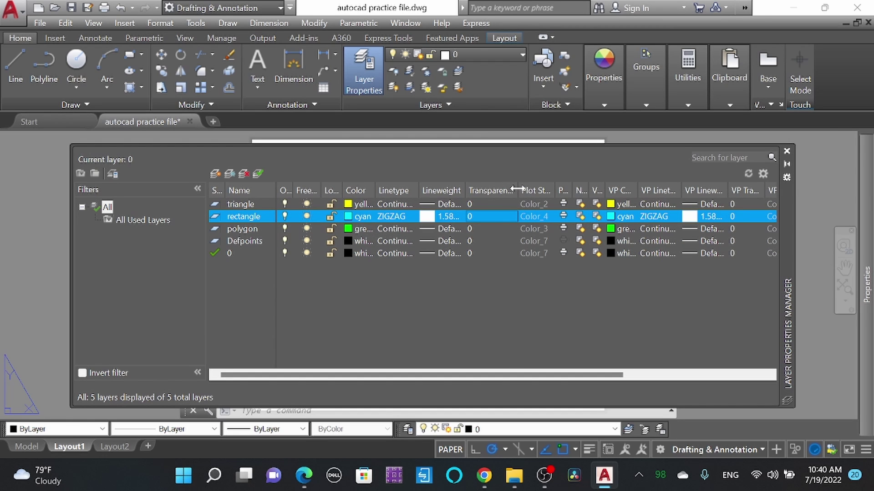
mouse_move(518, 190)
mouse_down()
mouse_move(525, 190)
mouse_move(514, 192)
mouse_up()
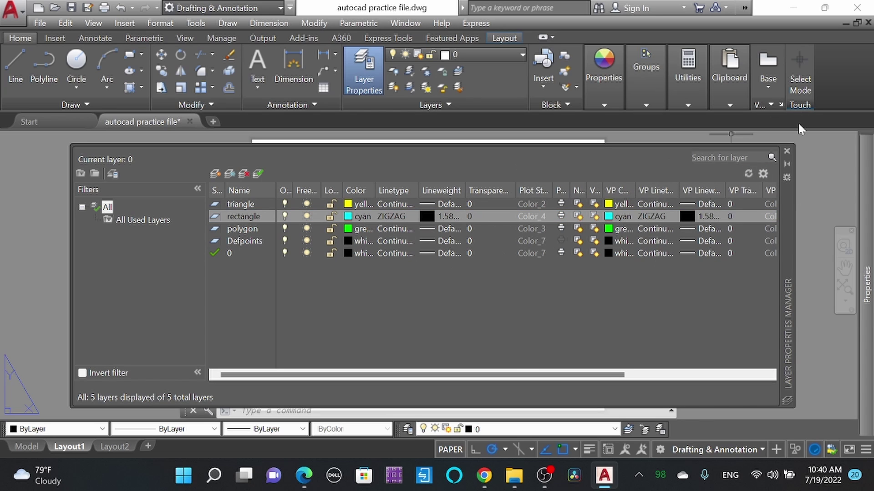
click(786, 151)
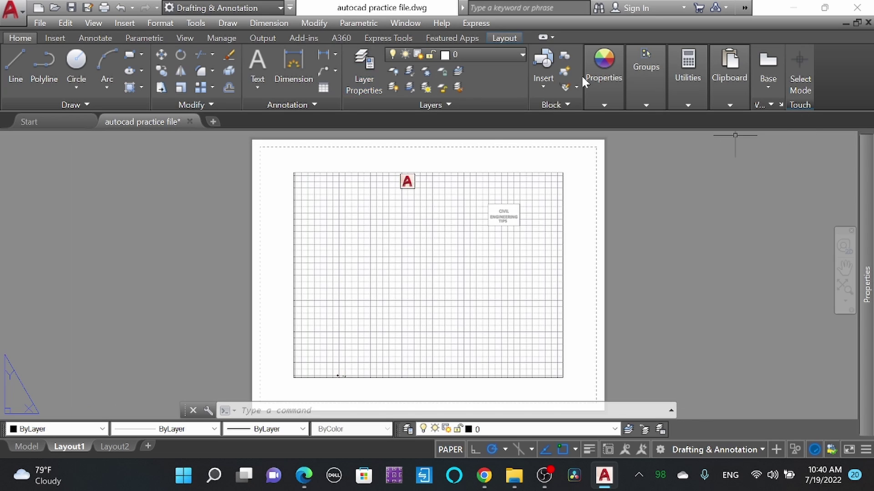
In model space, draw a rectangle with REC and stretch it wider to the left.
click(26, 446)
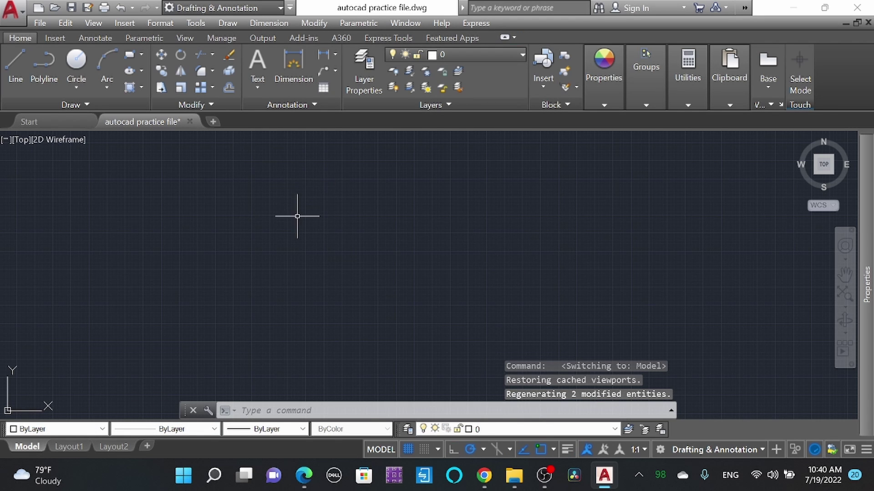
text(rec)
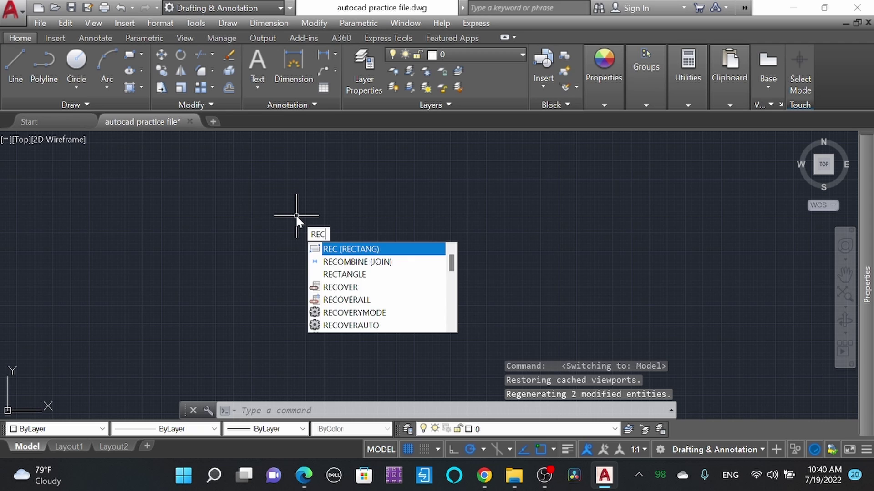
key(Return)
click(296, 208)
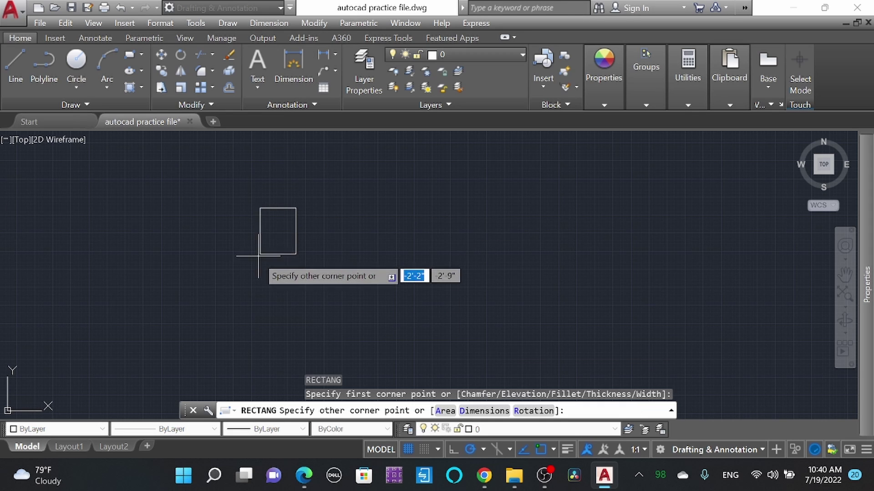
click(231, 270)
click(269, 251)
click(183, 241)
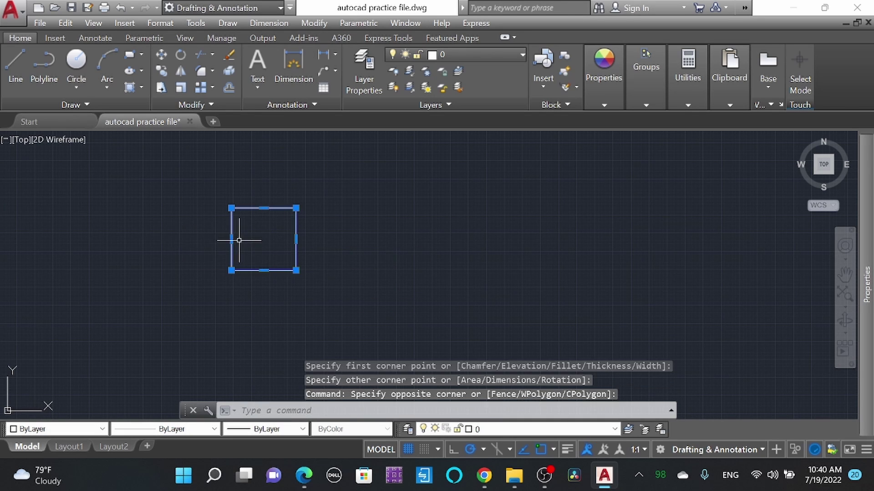
click(242, 239)
click(231, 239)
click(231, 239)
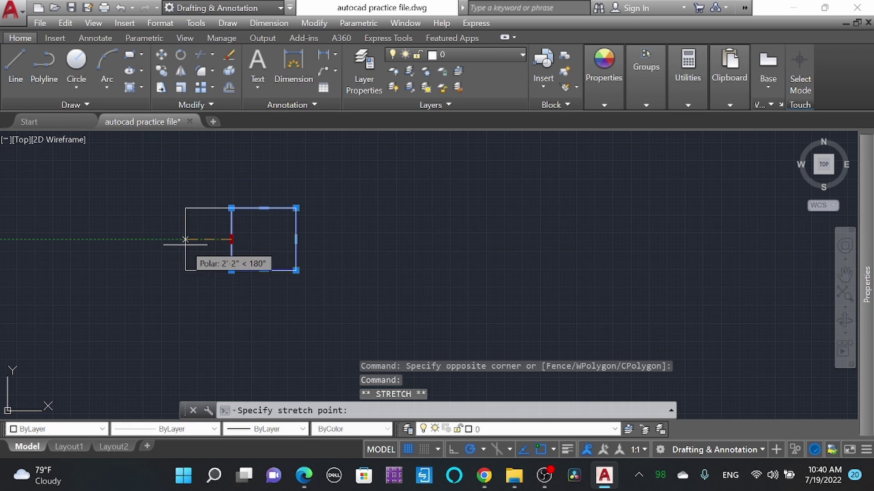
click(164, 240)
key(Escape)
Draw a right triangle with lines to the right of the rectangle.
text(l)
key(Return)
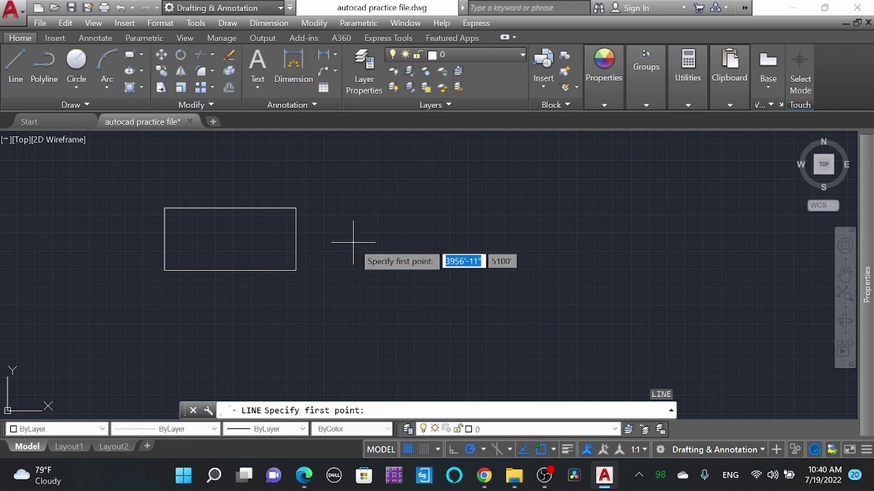
click(369, 209)
click(369, 268)
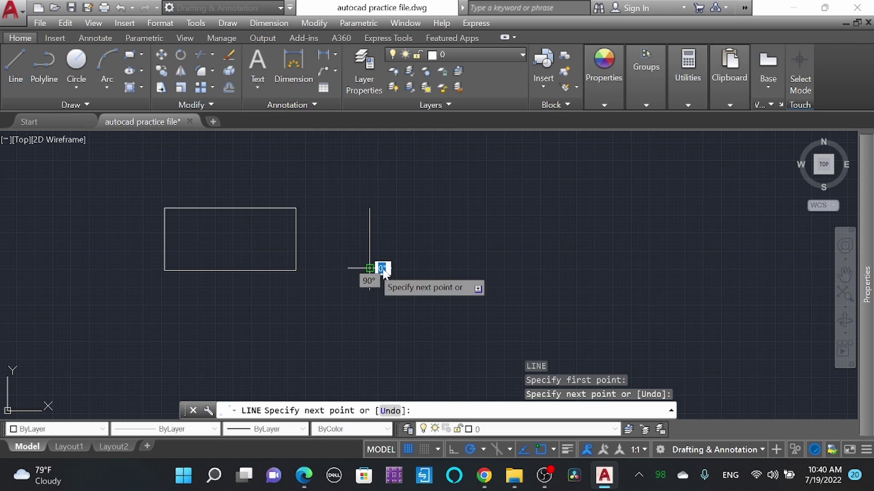
click(449, 267)
click(370, 208)
key(Escape)
Draw a 5-sided inscribed polygon right of the triangle, then select the rectangle.
text(pol)
key(Return)
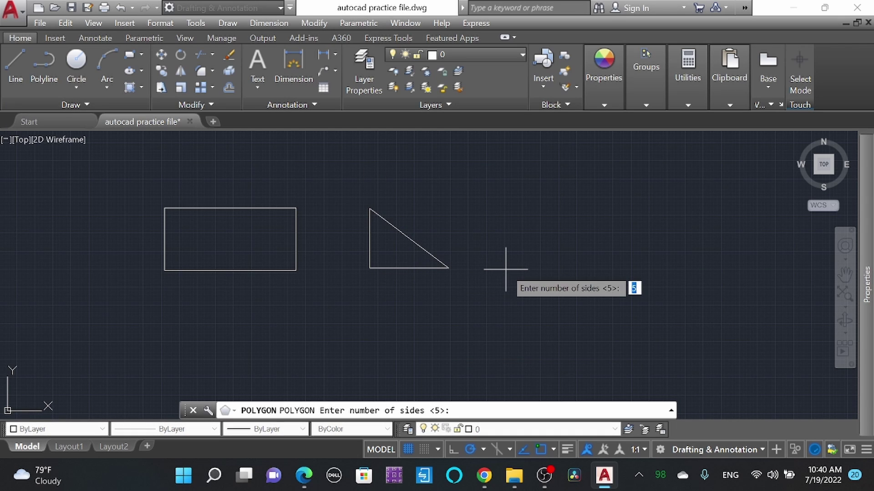
text(5)
key(Return)
click(530, 262)
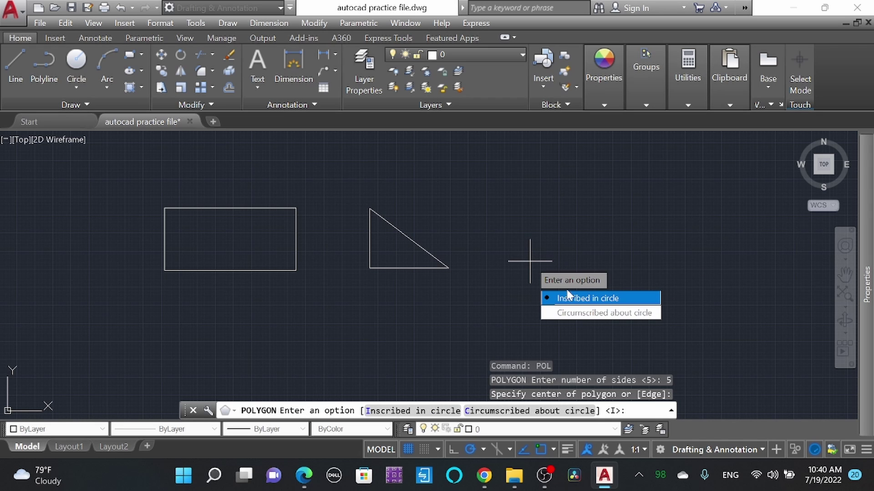
click(568, 297)
click(530, 219)
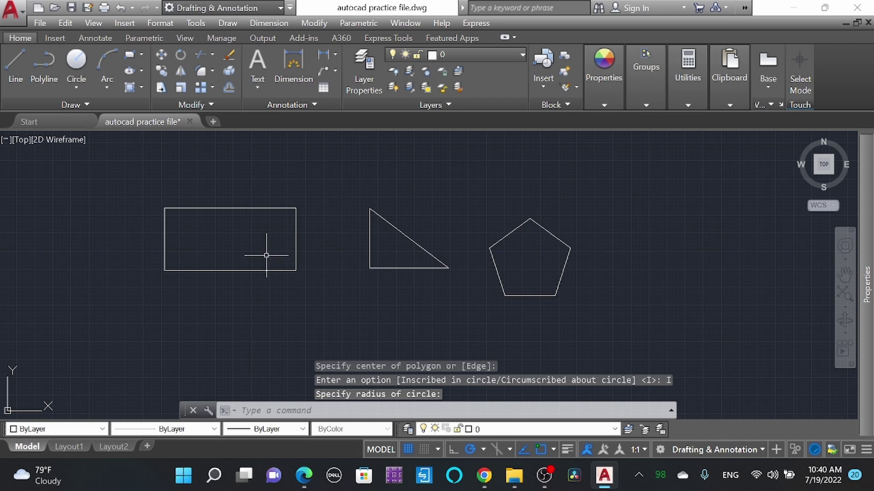
click(360, 292)
click(279, 231)
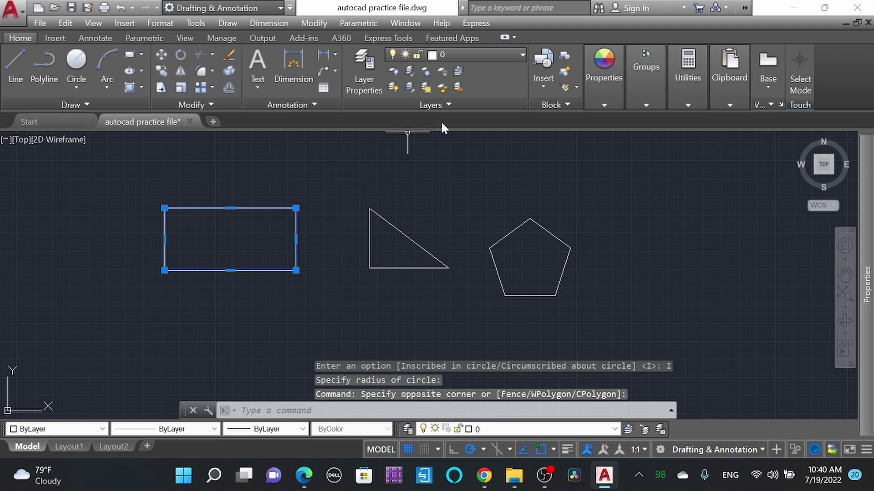
Assign the rectangle to the 'rectangle' layer, giving it cyan zigzag edges, and reopen Layer Properties.
click(493, 55)
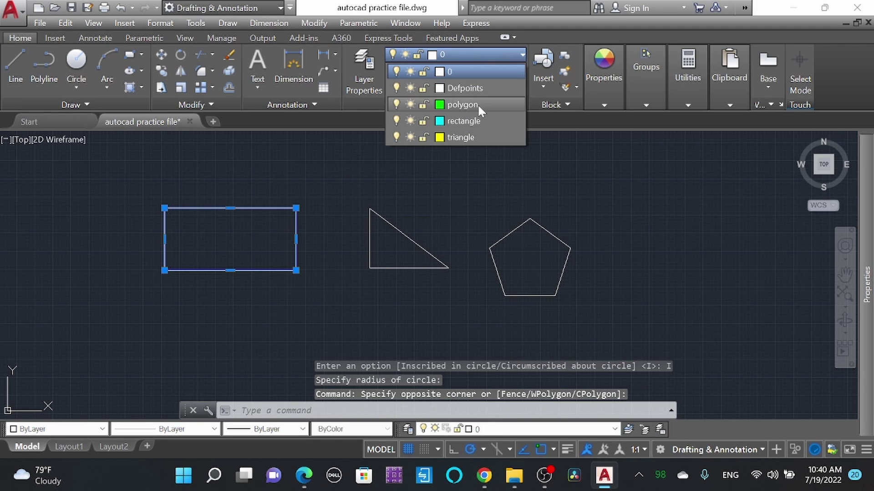
click(472, 122)
key(Escape)
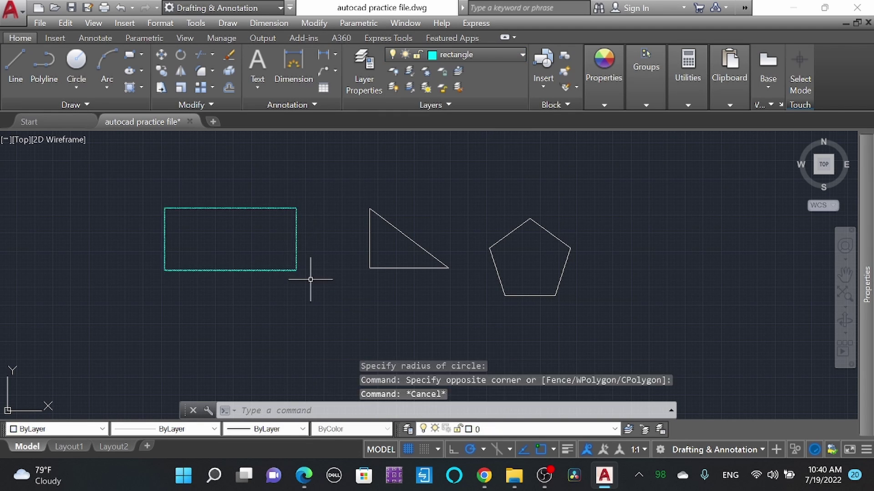
scroll(288, 250, up, 6)
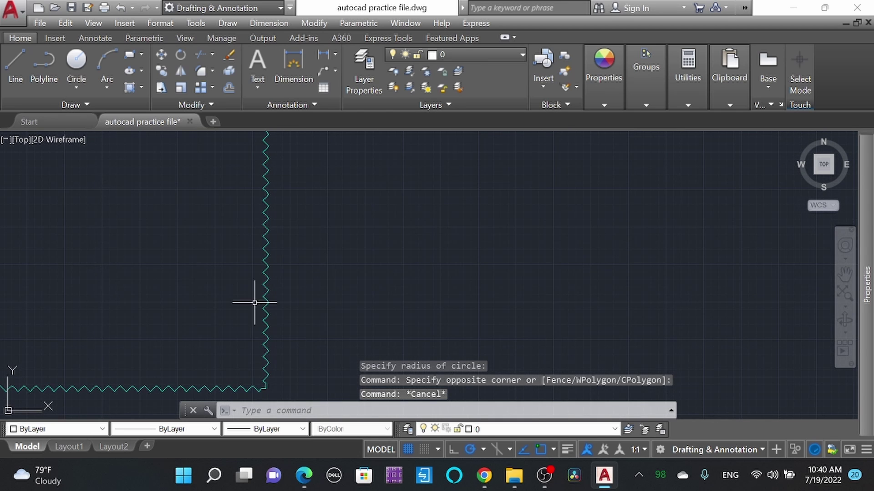
scroll(272, 291, down, 6)
scroll(273, 291, up, 3)
scroll(273, 292, down, 3)
scroll(238, 253, up, 4)
scroll(391, 236, down, 6)
click(364, 78)
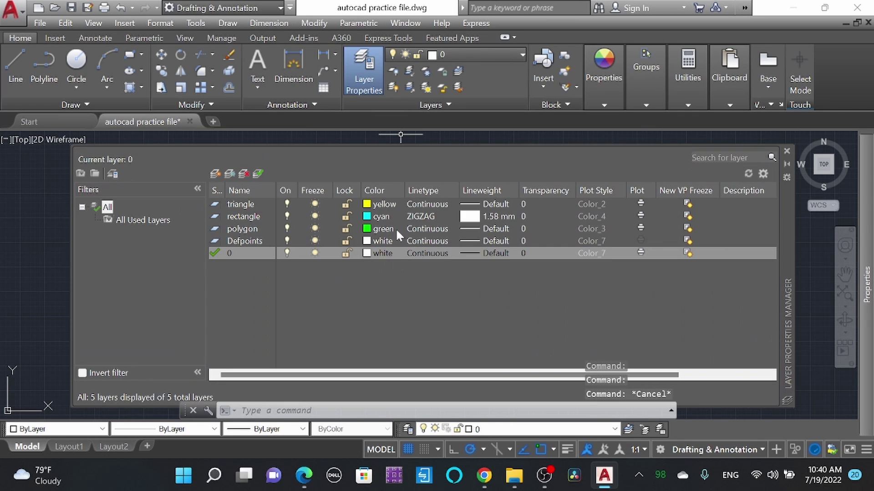
Select the rectangle layer row, then close the Layer Properties Manager palette.
click(264, 220)
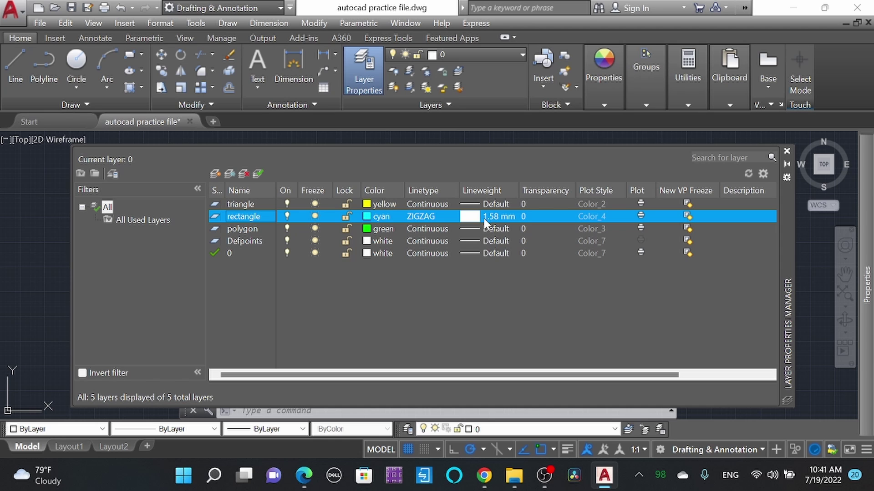
click(786, 152)
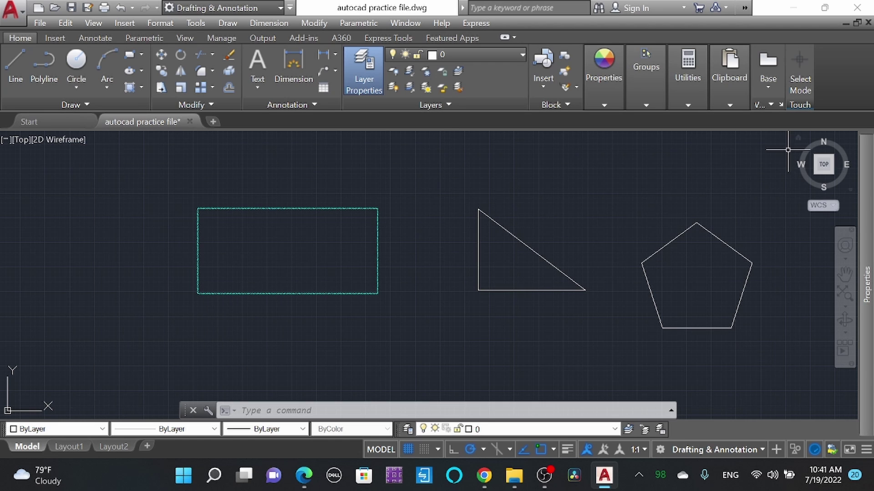
click(567, 450)
scroll(410, 307, up, 10)
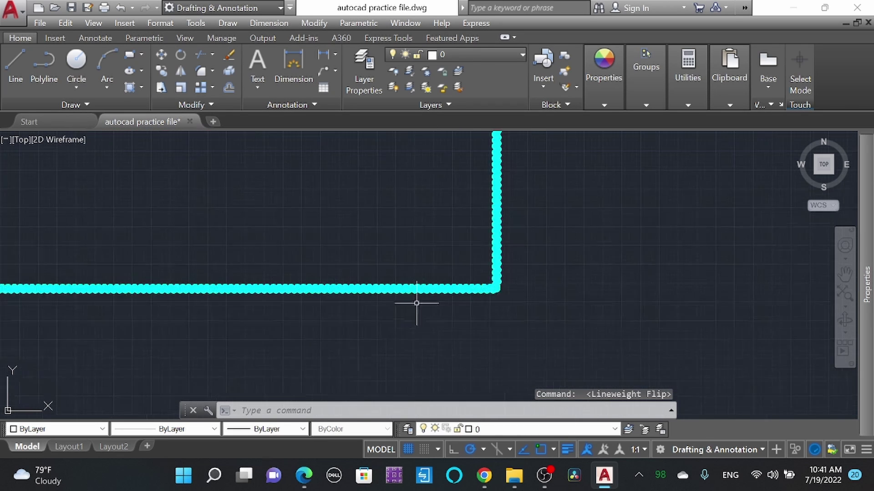
scroll(443, 324, down, 3)
scroll(442, 324, up, 6)
scroll(441, 324, down, 10)
scroll(441, 324, down, 5)
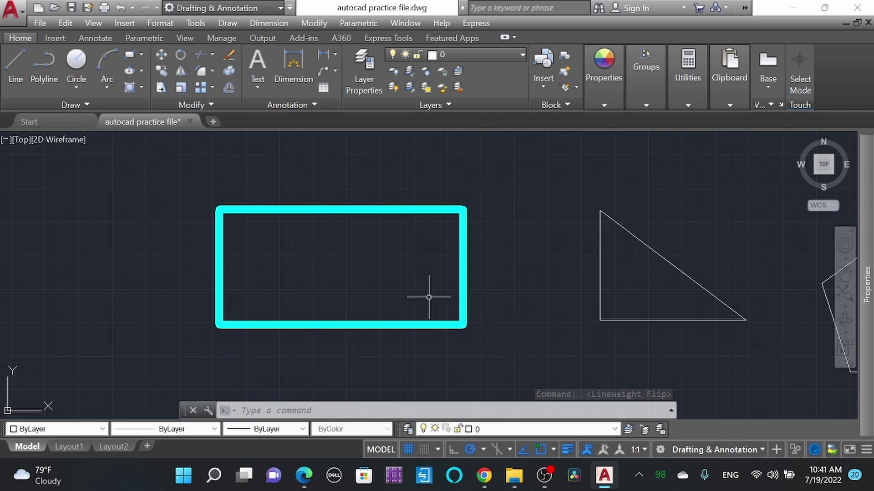
scroll(444, 228, up, 8)
scroll(463, 221, down, 6)
scroll(463, 220, down, 4)
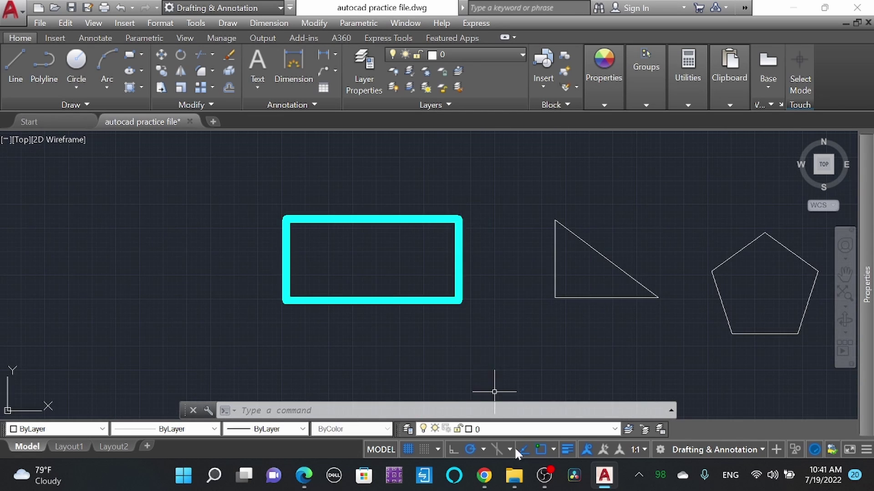
click(567, 449)
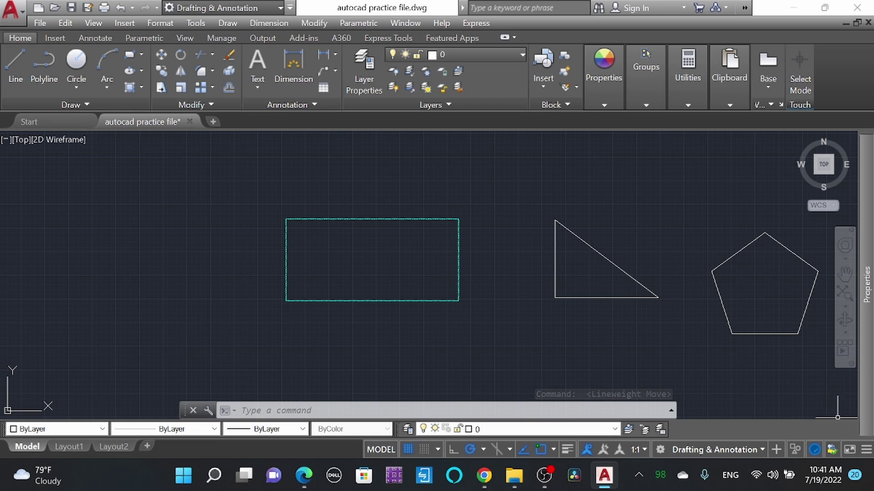
click(867, 450)
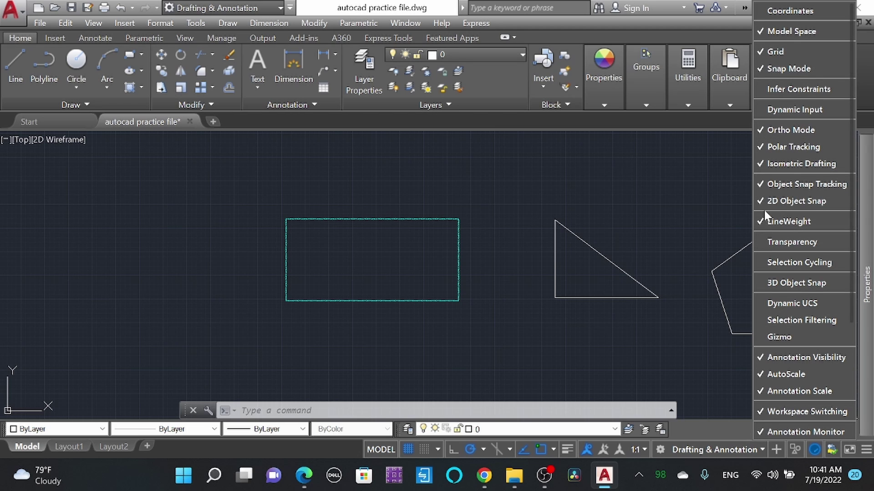
click(774, 223)
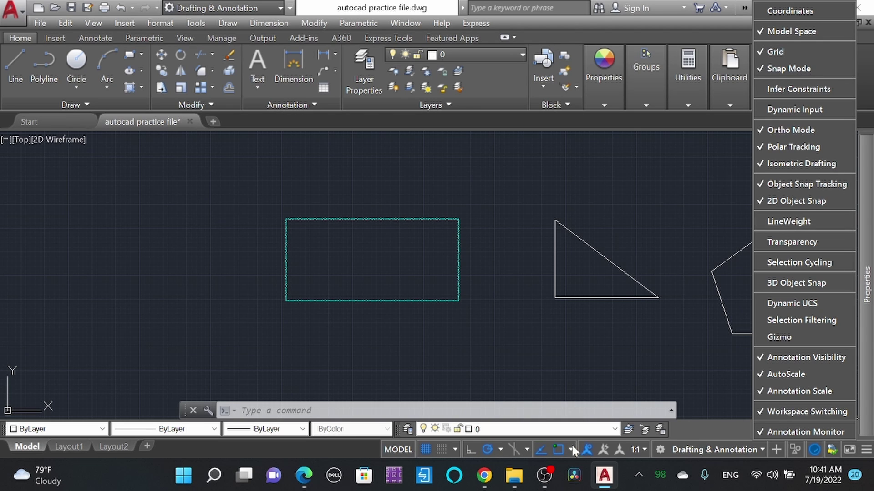
click(765, 221)
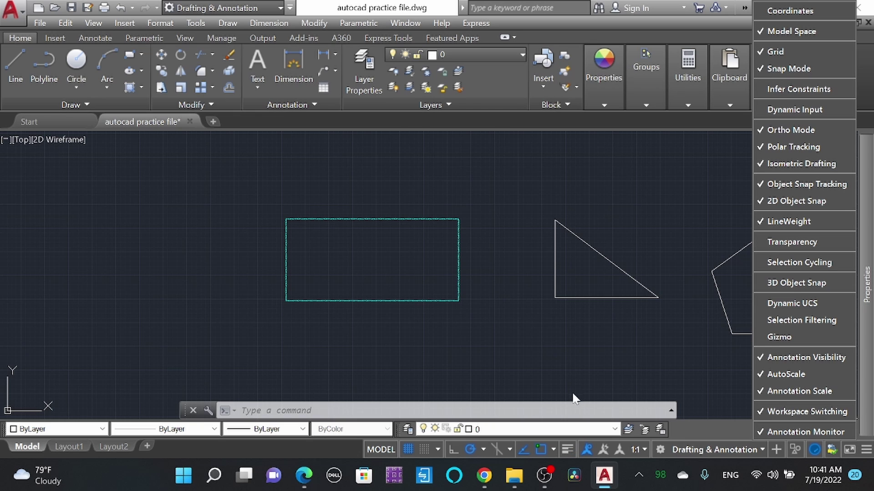
scroll(790, 348, down, 3)
scroll(804, 388, down, 2)
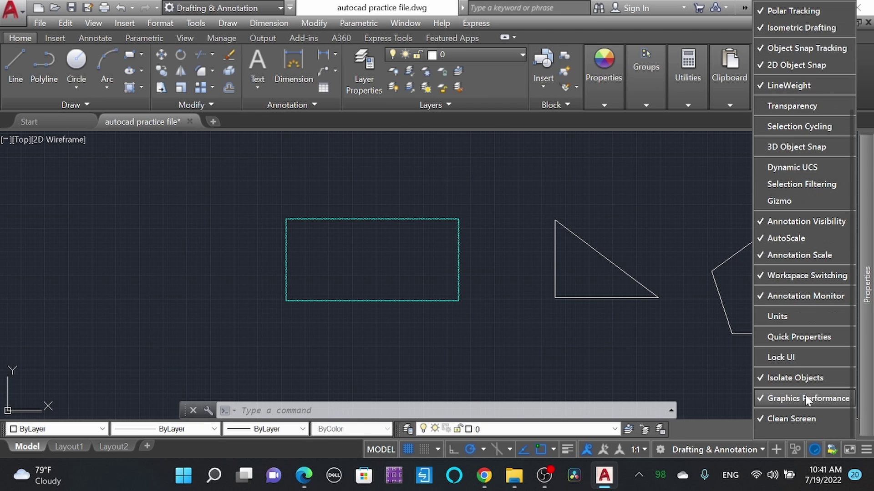
scroll(799, 265, up, 3)
scroll(795, 139, up, 3)
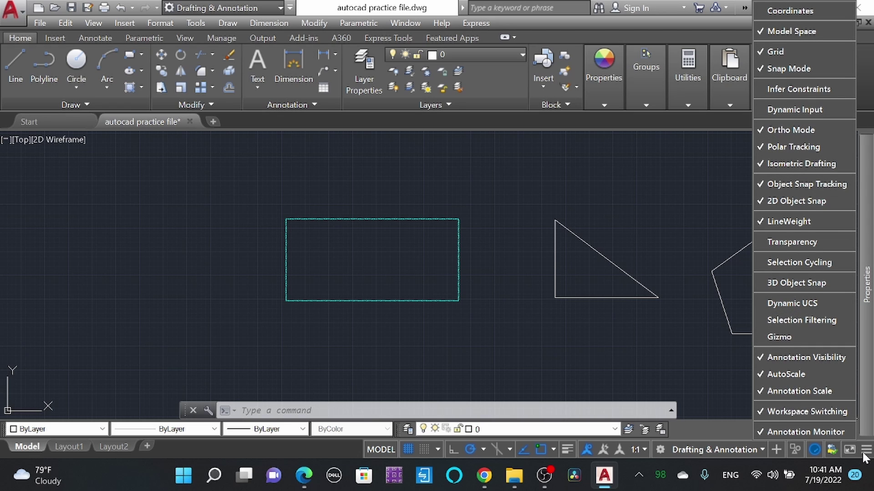
click(672, 364)
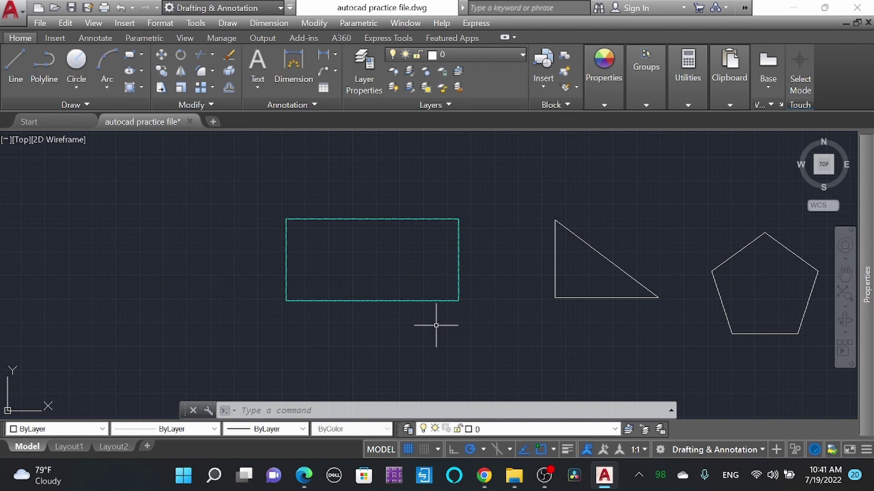
Move the triangle onto the yellow 'triangle' layer via the Layers dropdown.
scroll(440, 307, up, 4)
scroll(446, 308, down, 2)
scroll(397, 288, up, 2)
scroll(393, 284, down, 5)
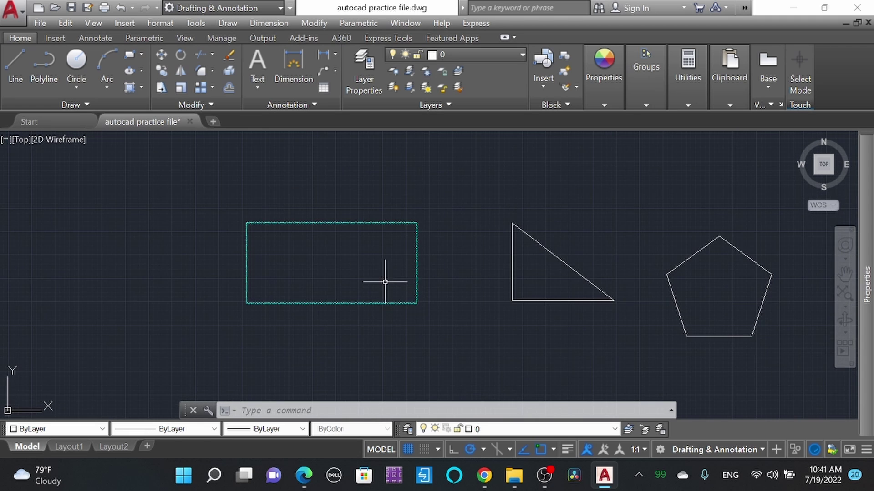
click(596, 348)
click(473, 176)
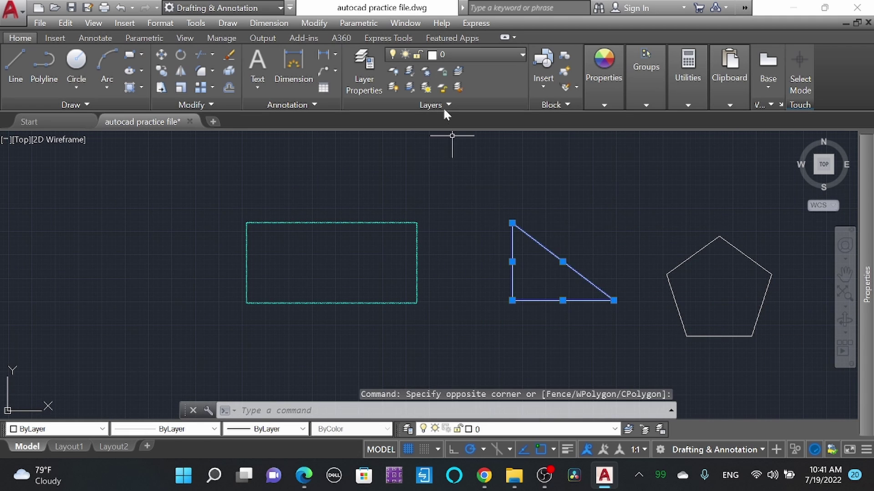
click(467, 54)
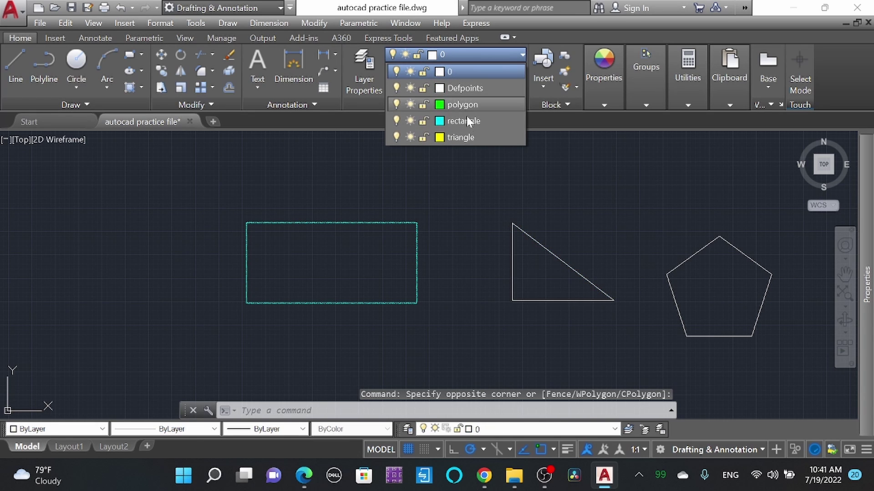
click(470, 138)
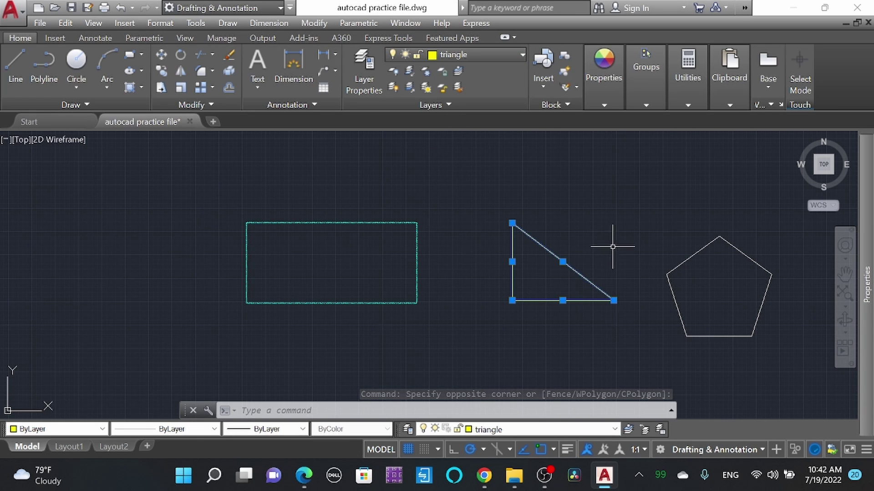
key(Escape)
Move the pentagon onto the green 'polygon' layer.
middle_drag(702, 282, 638, 282)
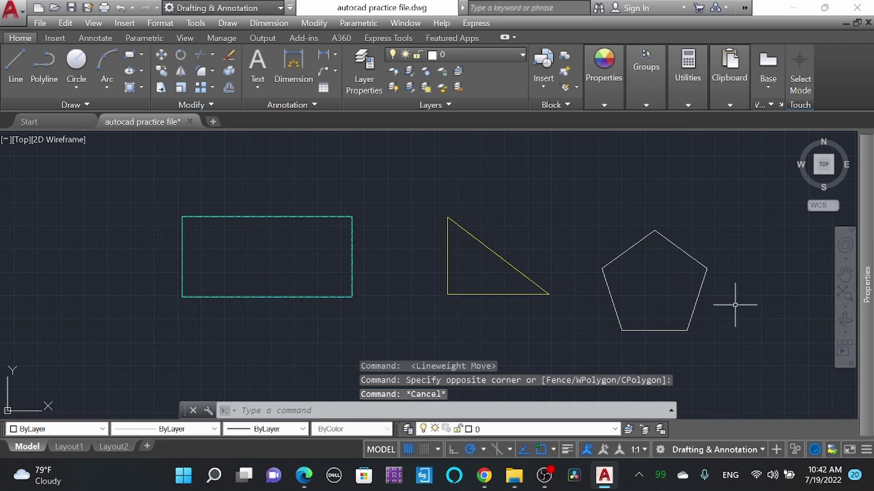
click(655, 230)
click(448, 55)
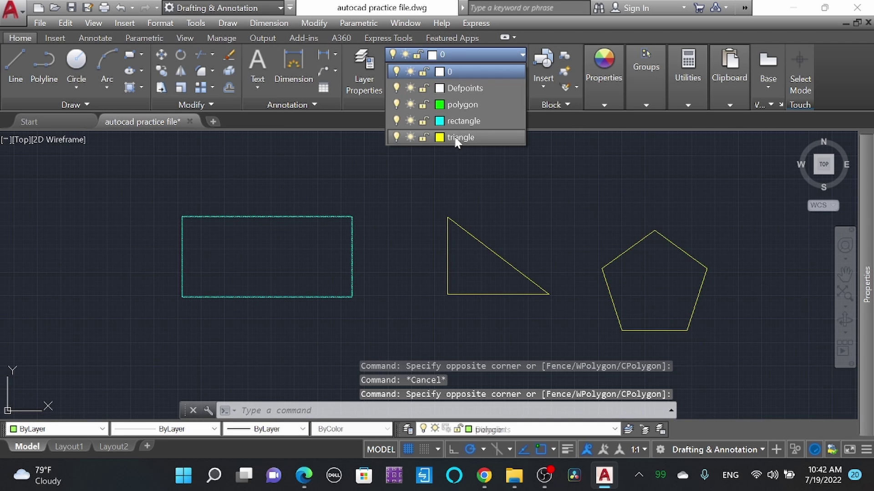
click(451, 105)
key(Escape)
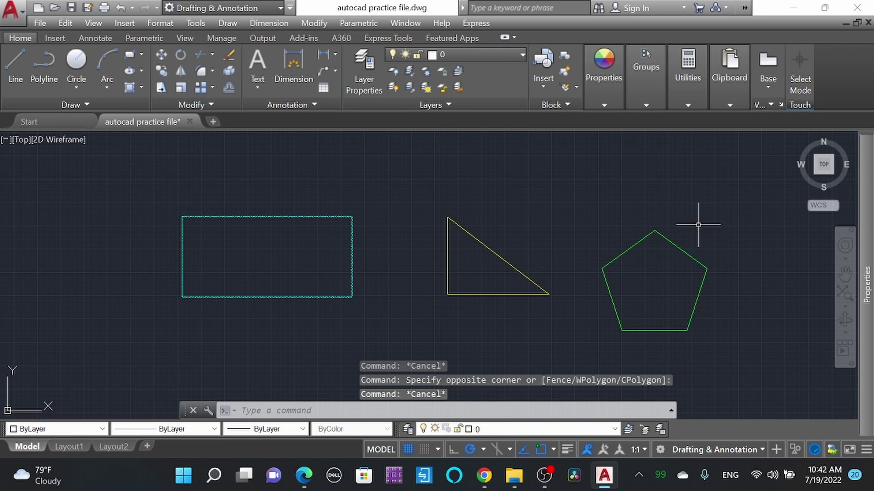
Create a new layer named practice with colour blue.
click(364, 68)
right_click(234, 253)
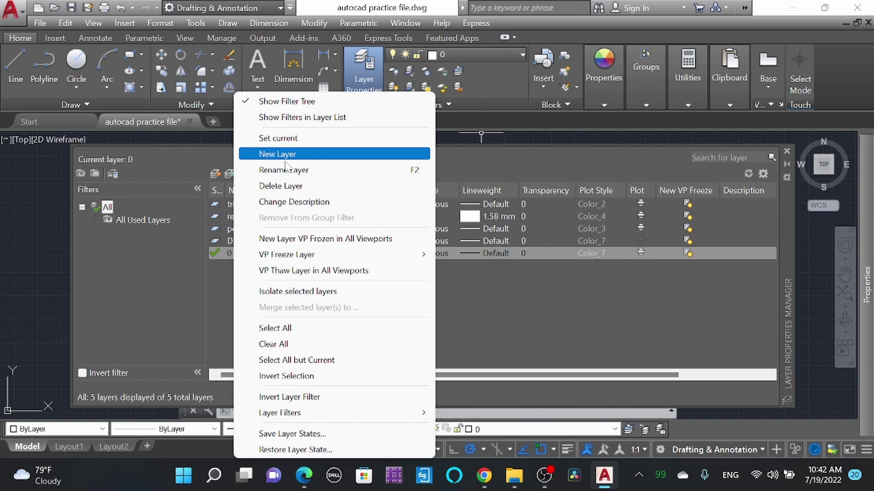
click(363, 281)
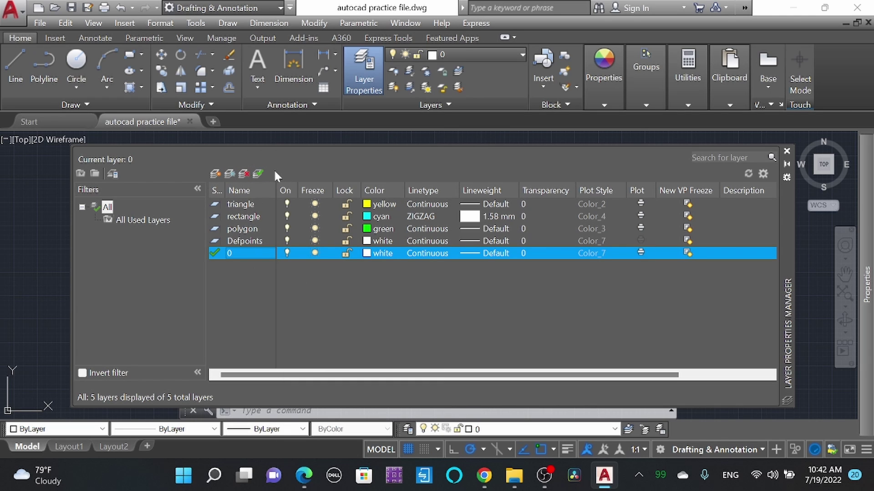
click(215, 175)
text(practice)
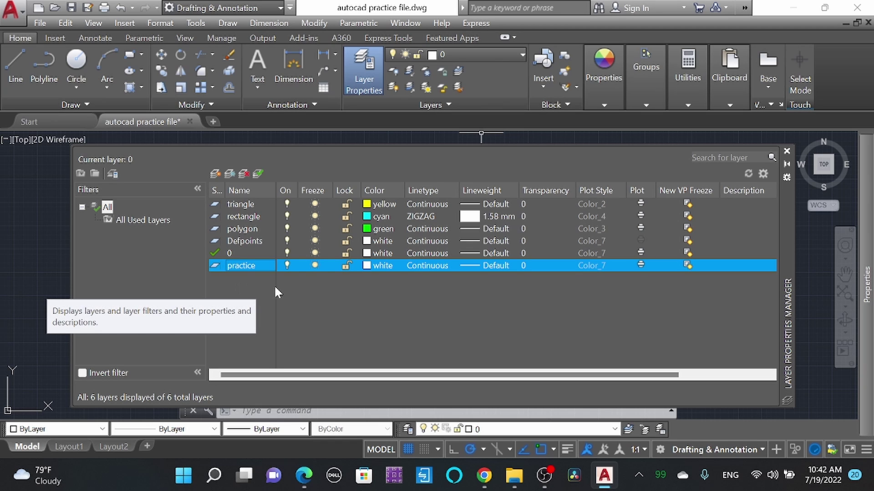
key(Return)
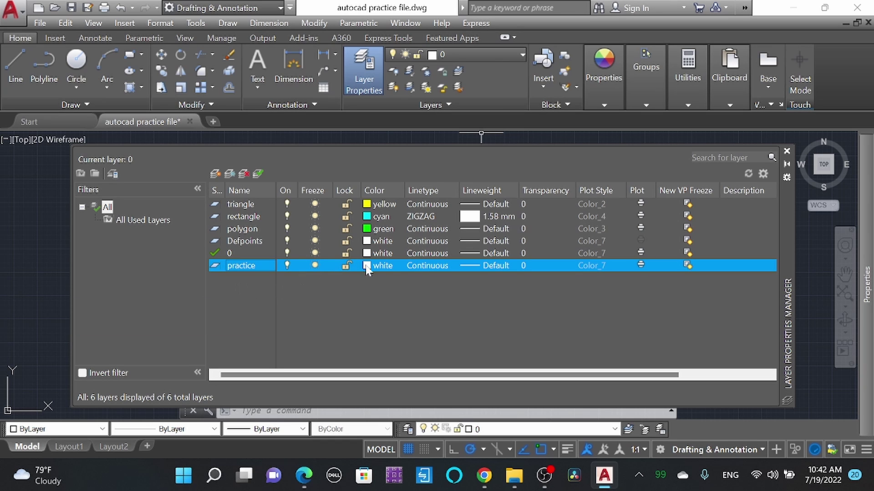
click(384, 266)
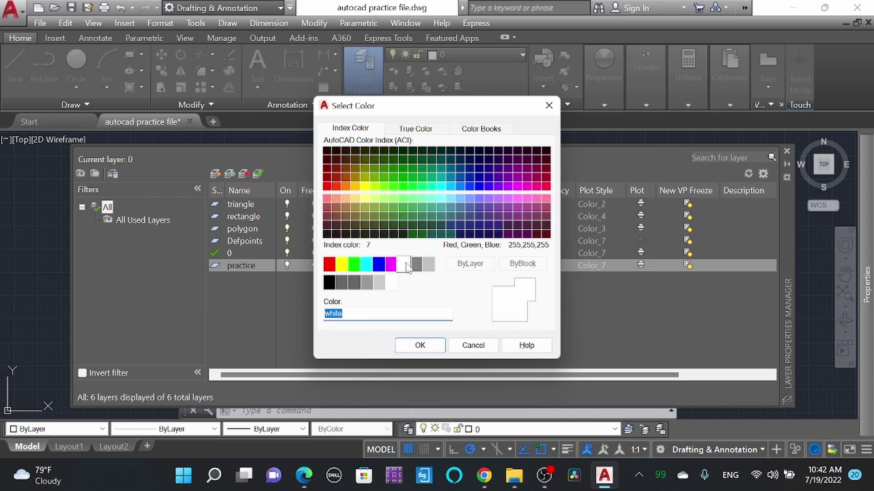
click(379, 264)
click(419, 345)
Give layer 0 the TRACKS linetype.
click(433, 264)
click(435, 267)
click(500, 204)
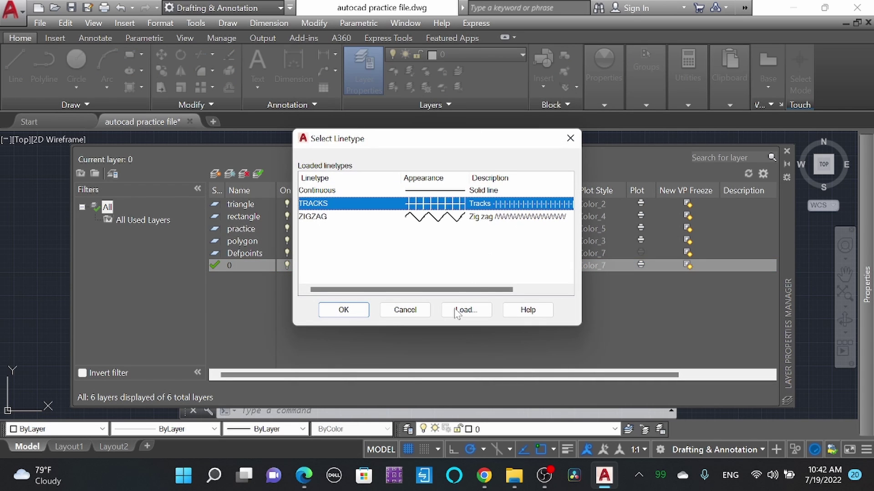
key(Return)
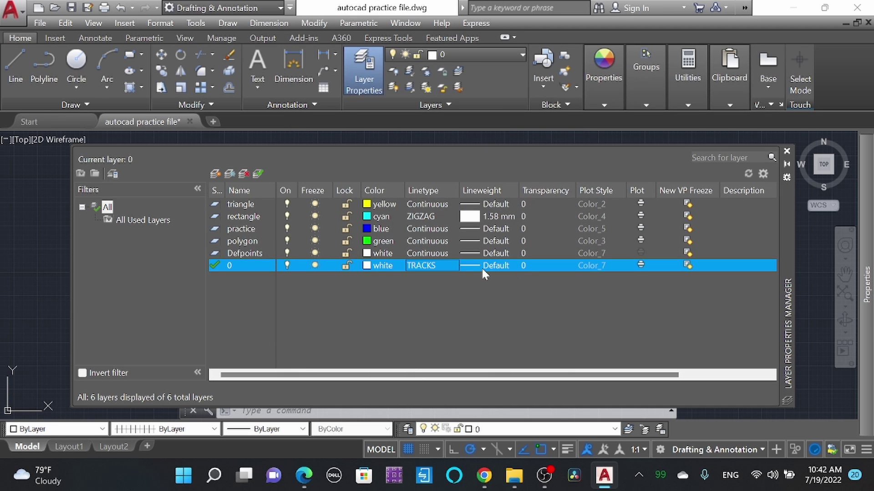
Set layer 0's lineweight to 0.25 mm and transparency to 45, then close the manager.
click(492, 269)
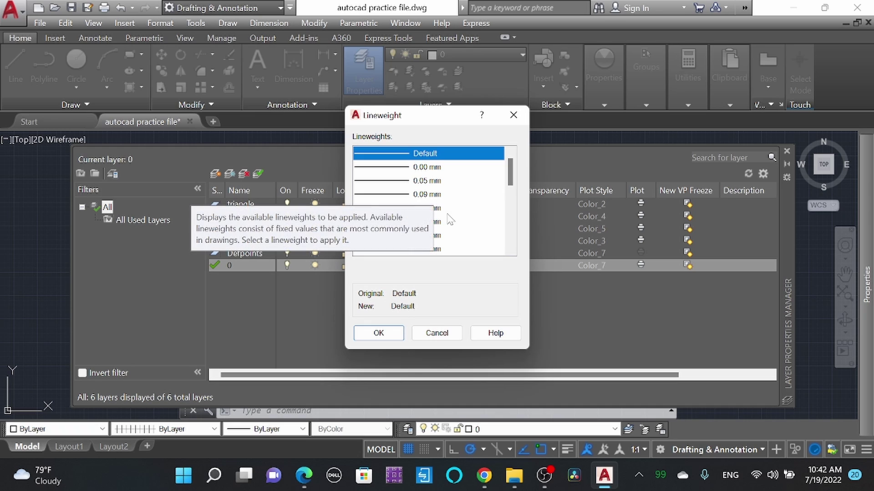
scroll(489, 223, down, 3)
scroll(473, 205, up, 2)
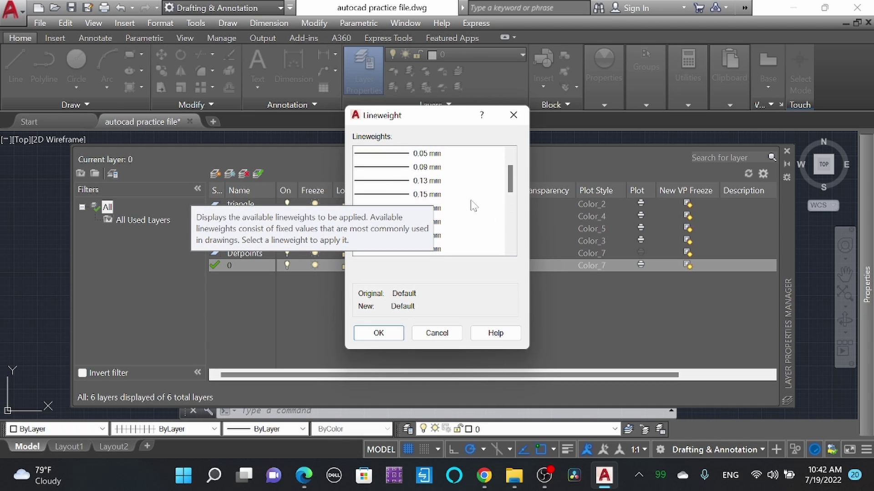
click(490, 235)
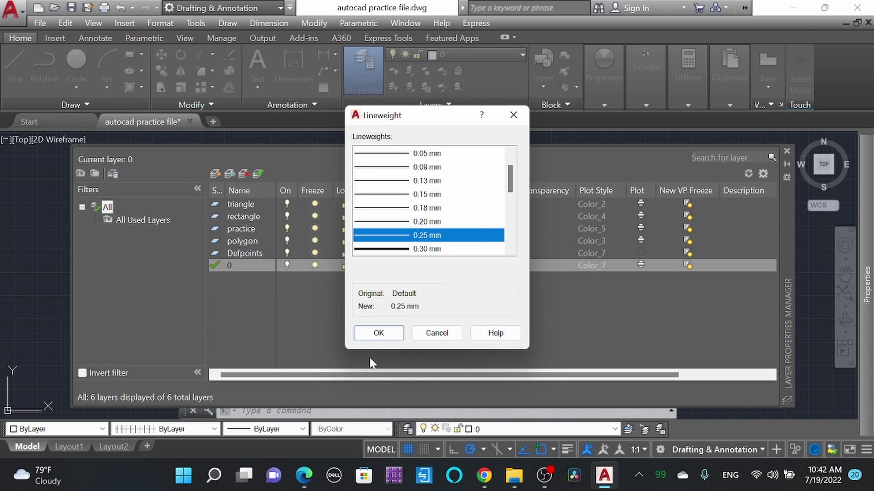
click(390, 337)
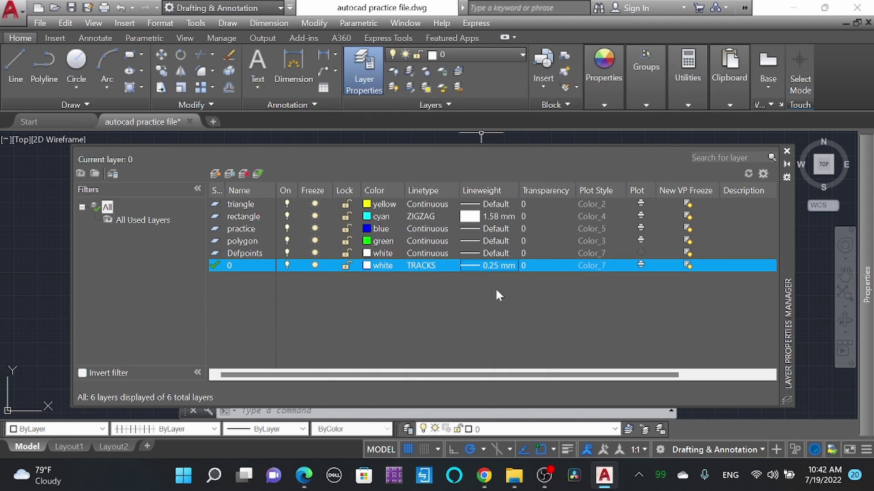
click(547, 265)
text(45)
click(385, 258)
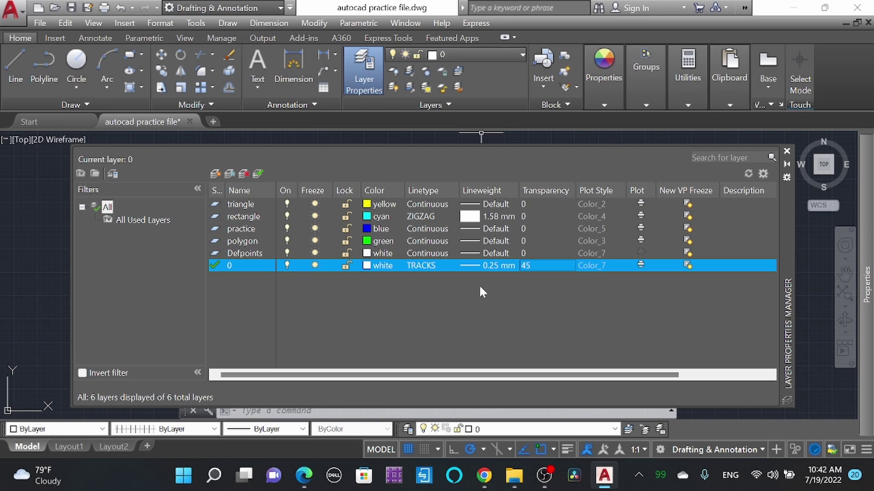
click(250, 230)
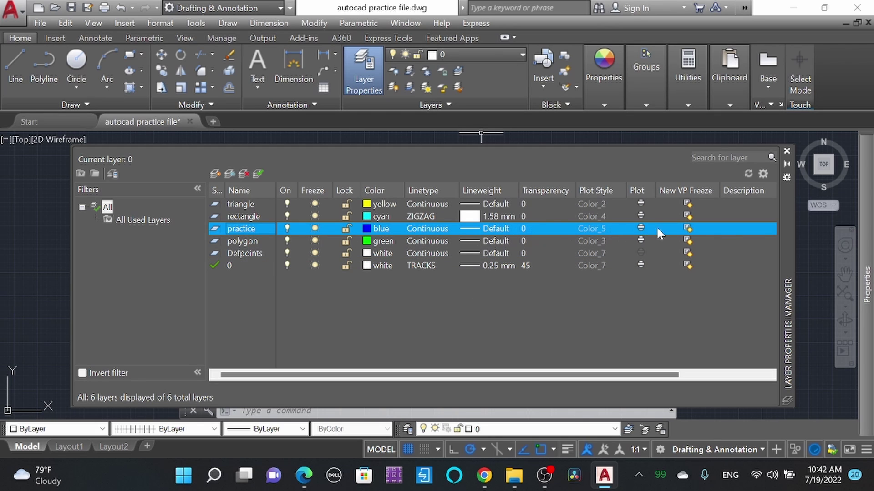
click(787, 151)
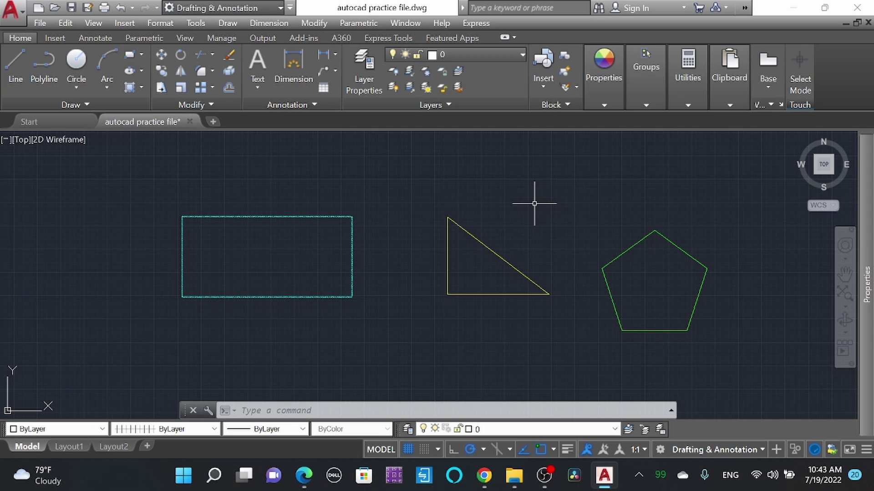
Draw a second small rectangle beside the first with the REC command.
text(rec)
key(Return)
click(540, 198)
click(565, 181)
click(588, 194)
click(609, 175)
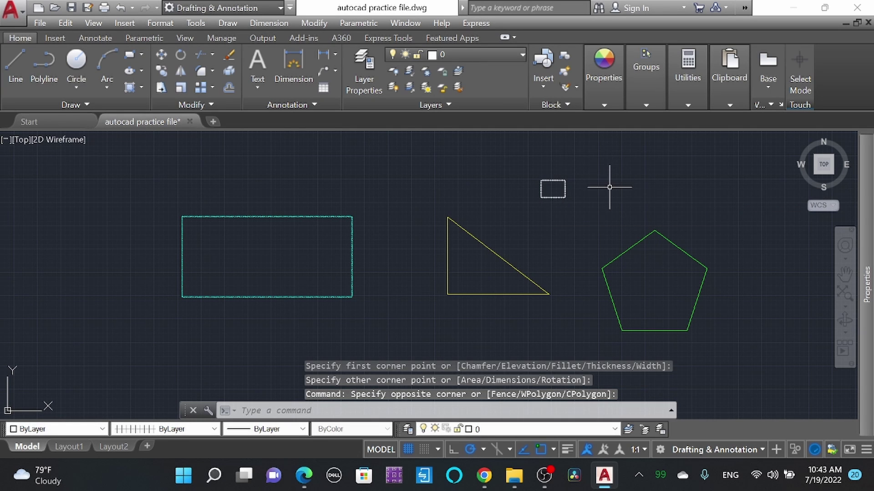
key(Return)
click(602, 177)
click(630, 194)
key(Escape)
Window-select both small rectangles and put them on the blue practice layer.
click(632, 191)
click(557, 178)
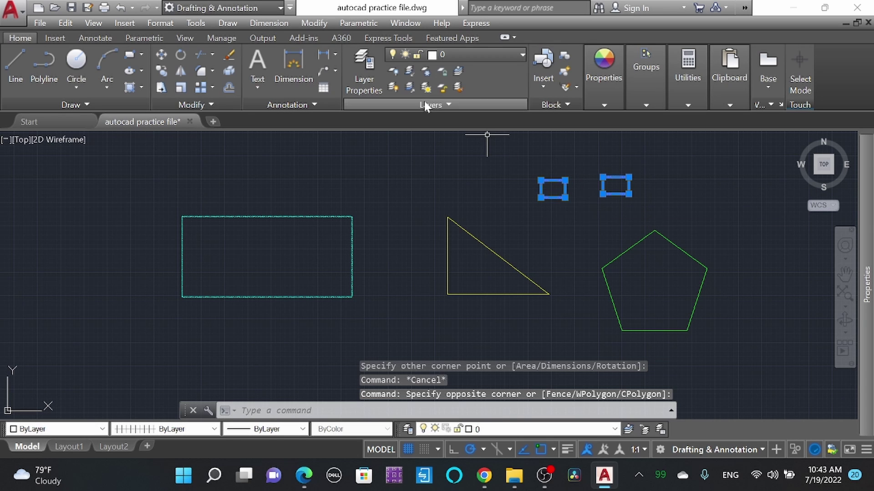
click(455, 55)
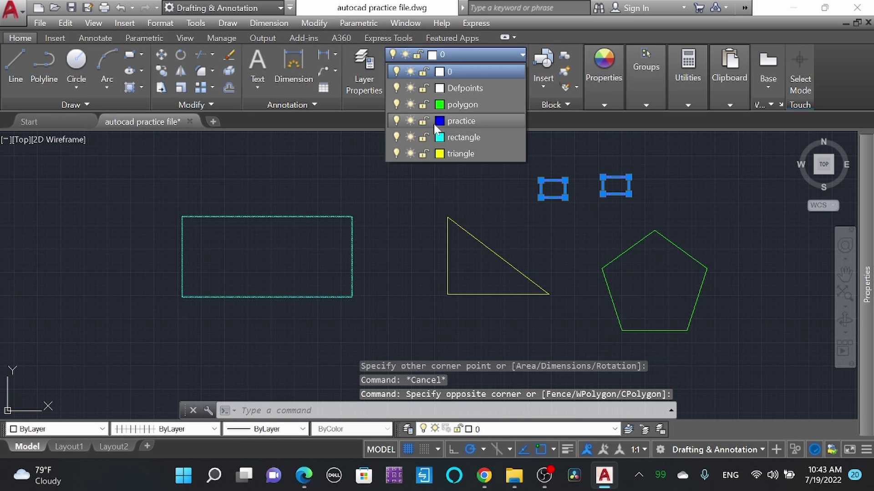
click(468, 119)
scroll(645, 196, up, 5)
scroll(566, 293, down, 5)
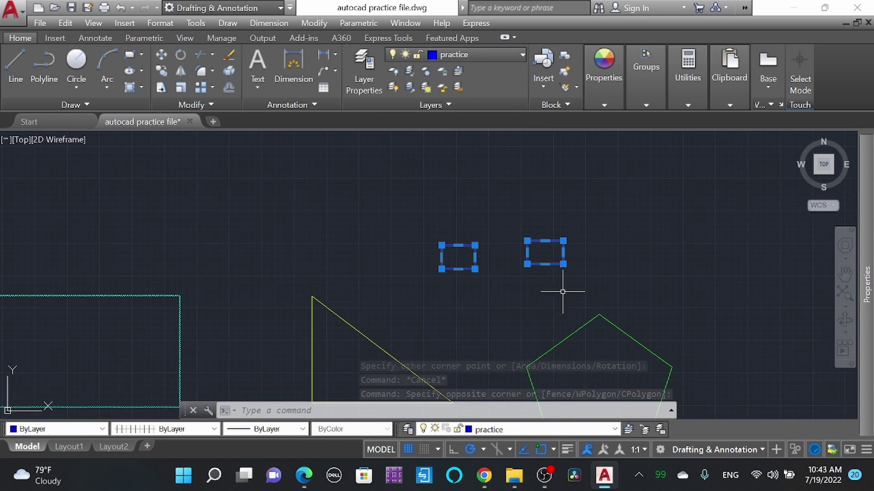
key(Escape)
scroll(468, 248, up, 8)
scroll(480, 244, down, 5)
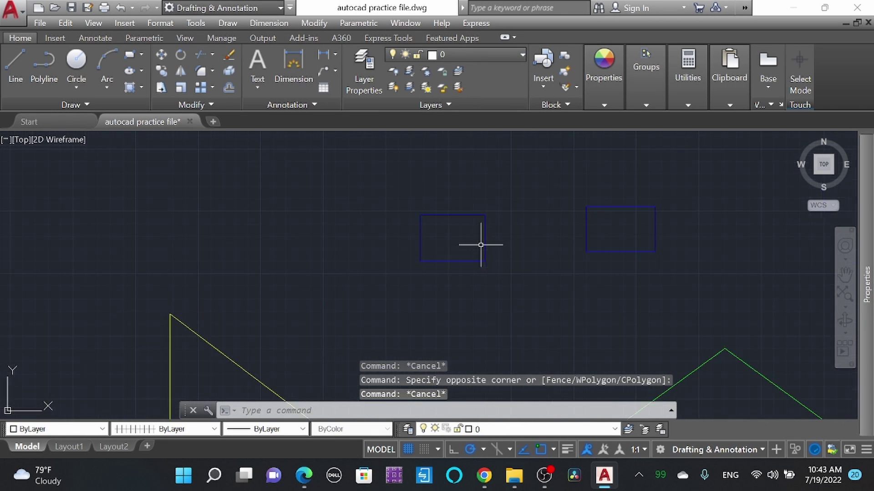
scroll(593, 224, up, 3)
scroll(593, 223, down, 3)
scroll(593, 222, up, 3)
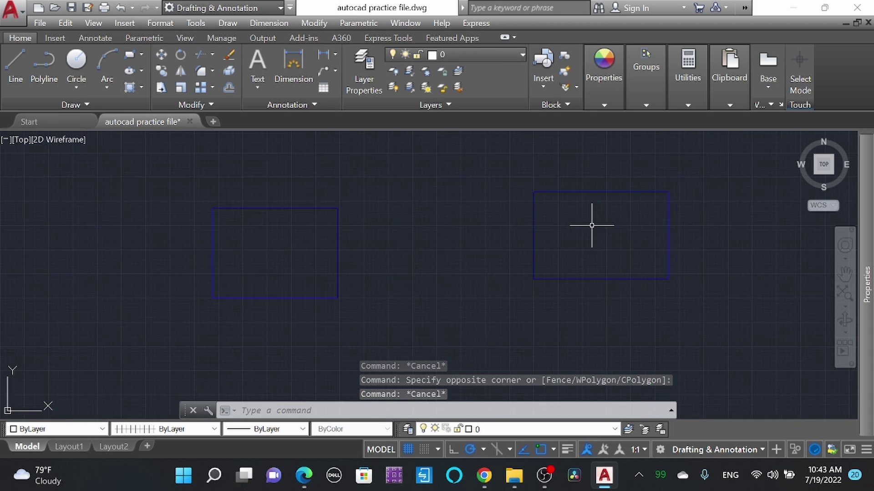
scroll(527, 229, down, 3)
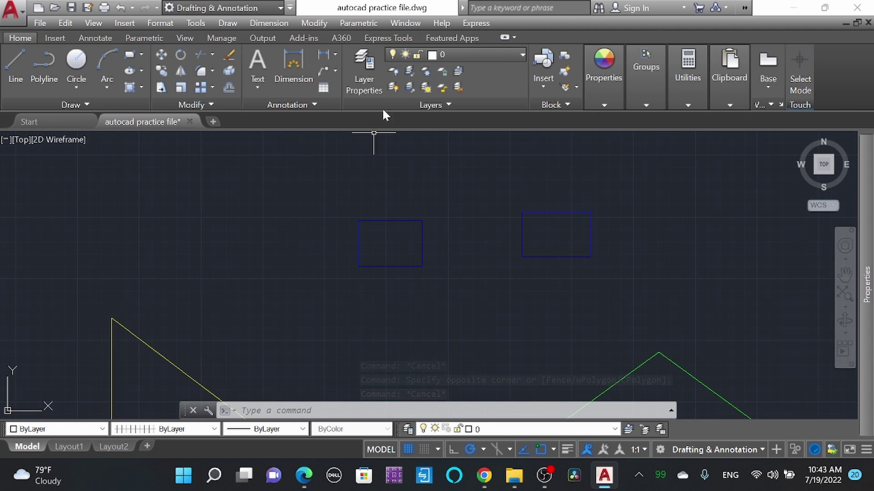
Begin a third rectangle with REC, placing its first corner.
text(rec)
key(Return)
click(674, 266)
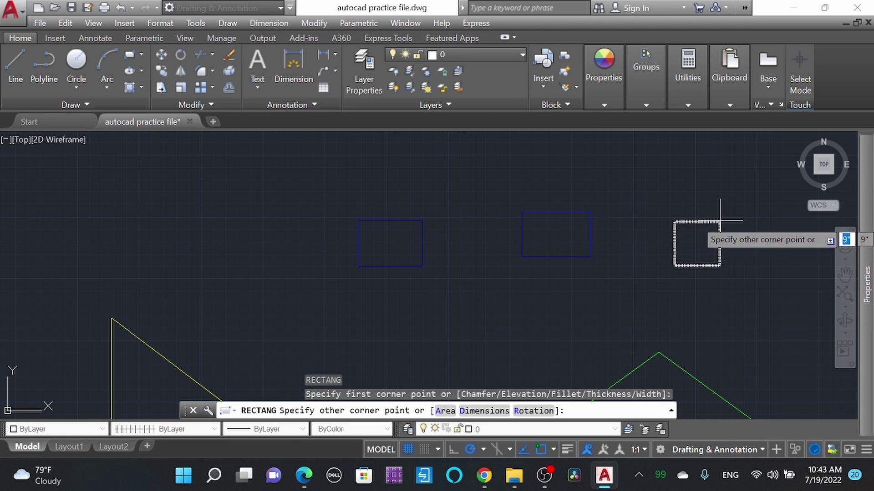
key(Escape)
scroll(728, 214, up, 8)
scroll(700, 226, down, 6)
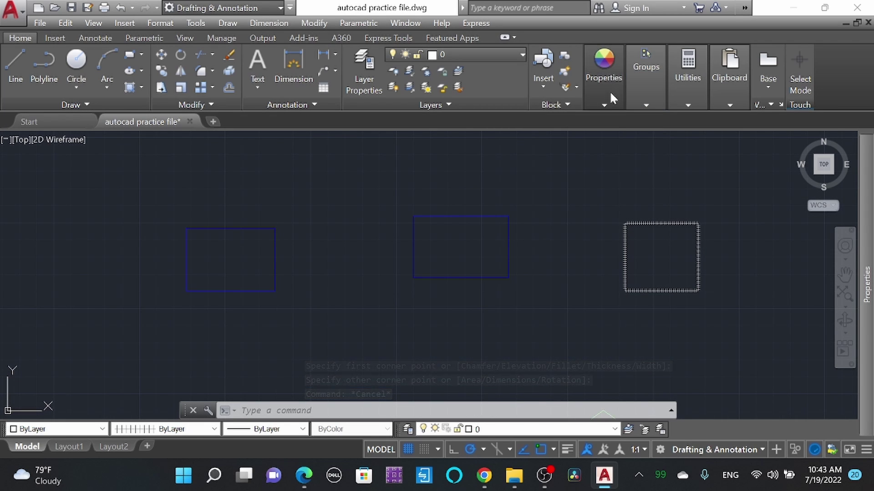
Use Match Properties to make the right rectangle match the middle one.
mouse_move(609, 91)
click(456, 137)
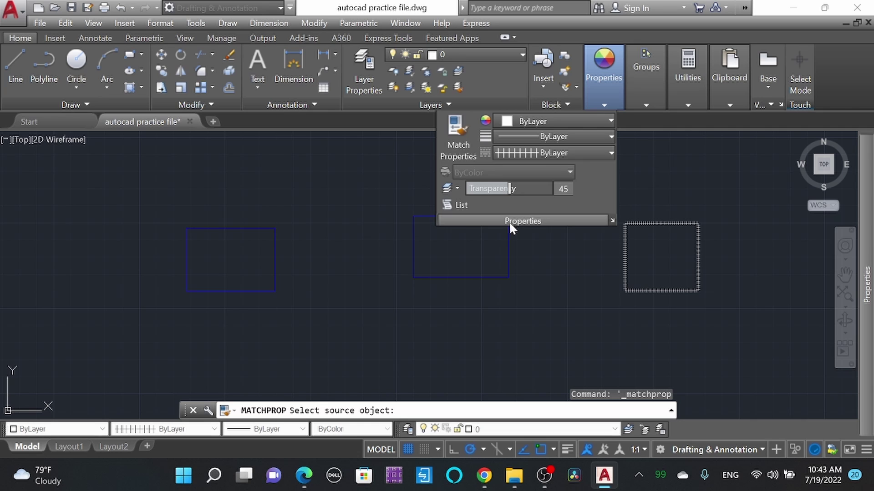
click(455, 137)
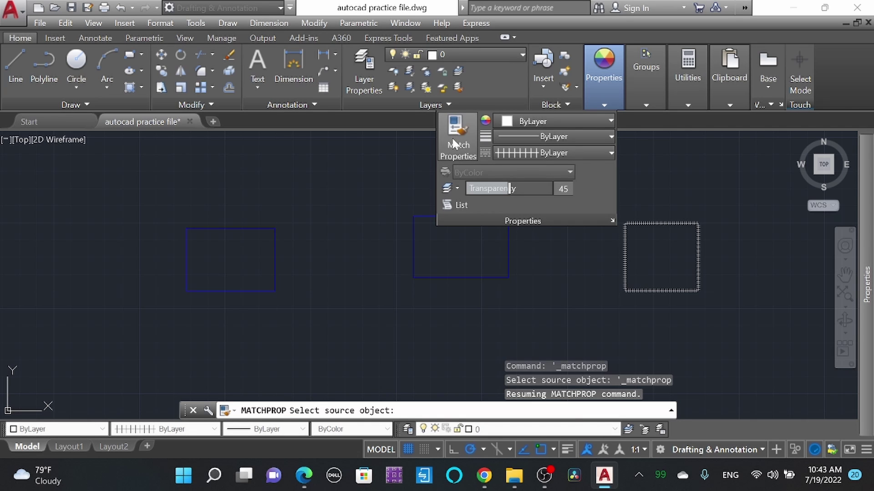
click(508, 269)
click(626, 255)
scroll(682, 272, up, 3)
scroll(582, 257, down, 5)
scroll(580, 262, up, 4)
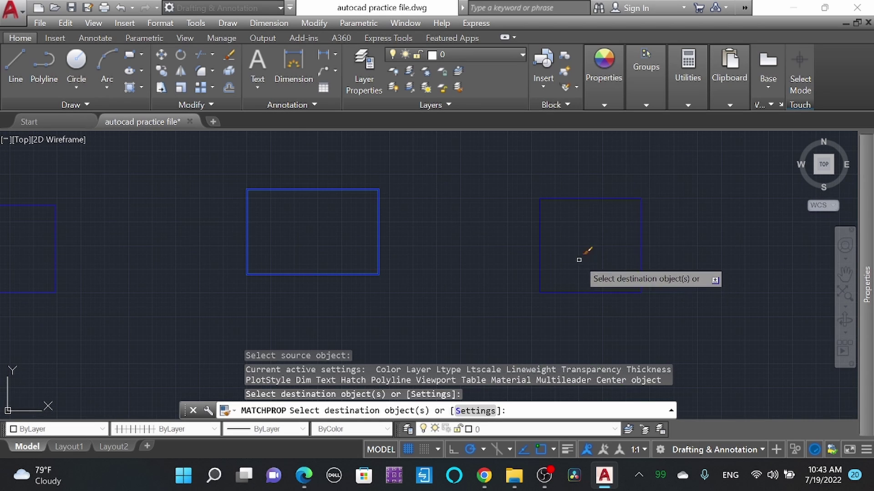
Check the lineweight and colour controls, keeping colour ByLayer, then cancel Match Properties.
click(604, 73)
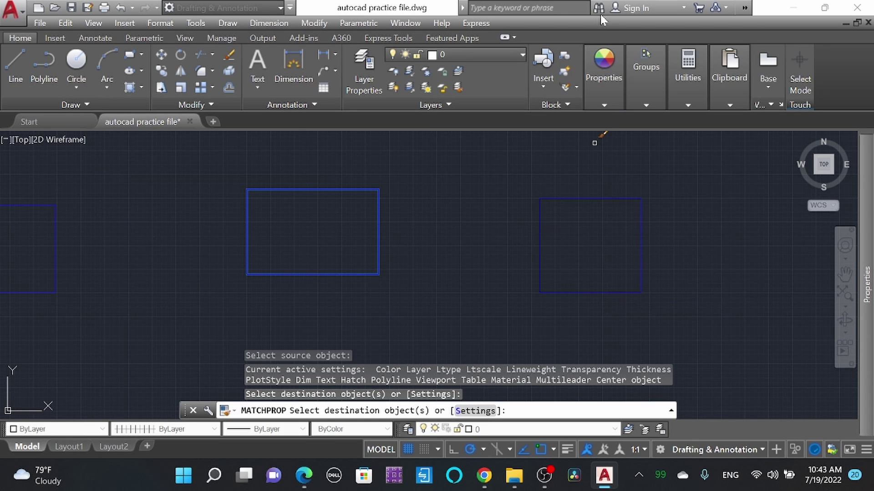
click(610, 94)
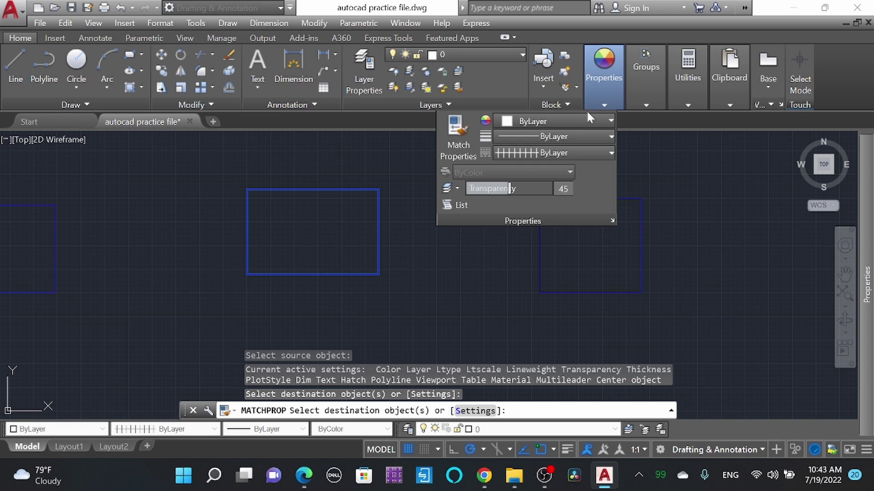
click(575, 137)
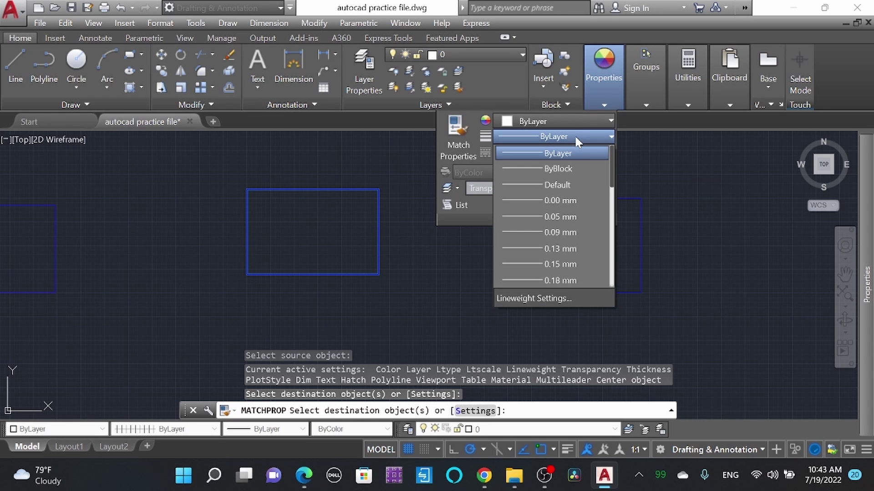
click(575, 137)
click(578, 120)
click(580, 122)
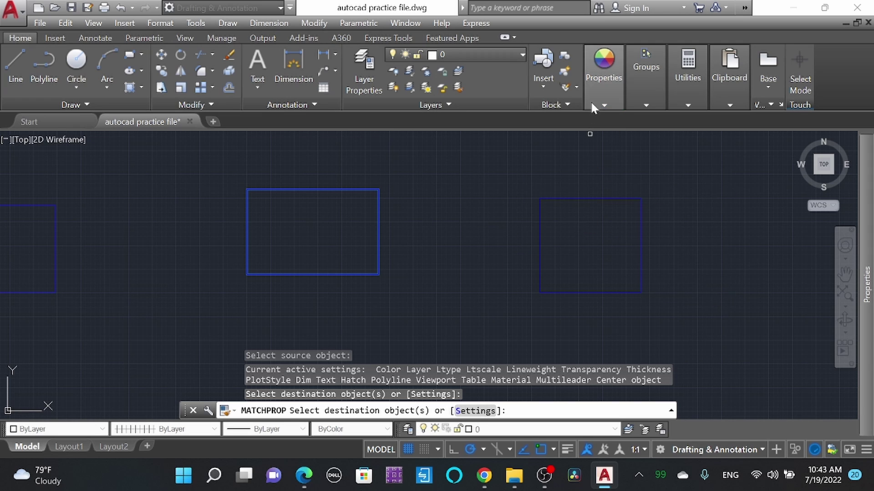
mouse_move(603, 100)
key(Escape)
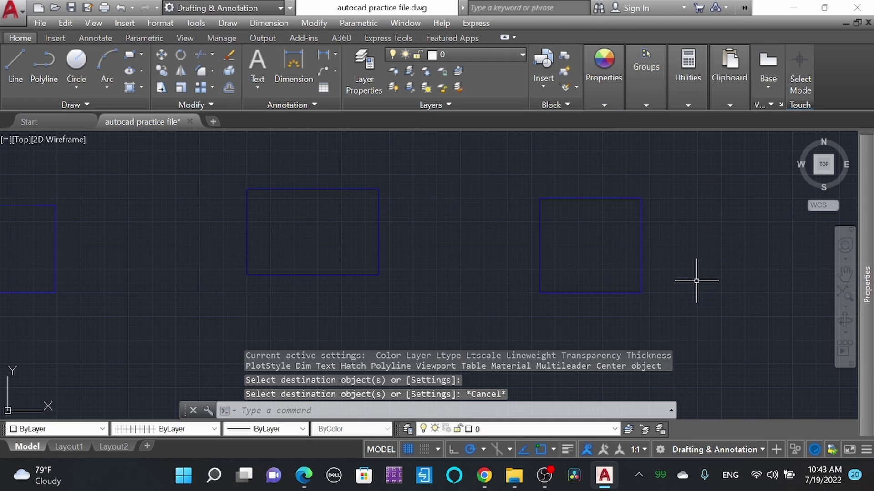
drag(684, 272, 609, 234)
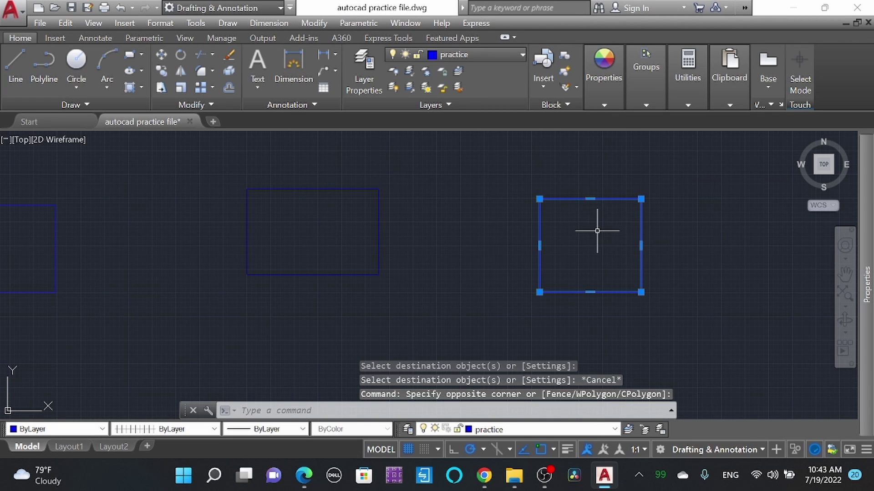
right_click(597, 231)
click(657, 438)
key(Escape)
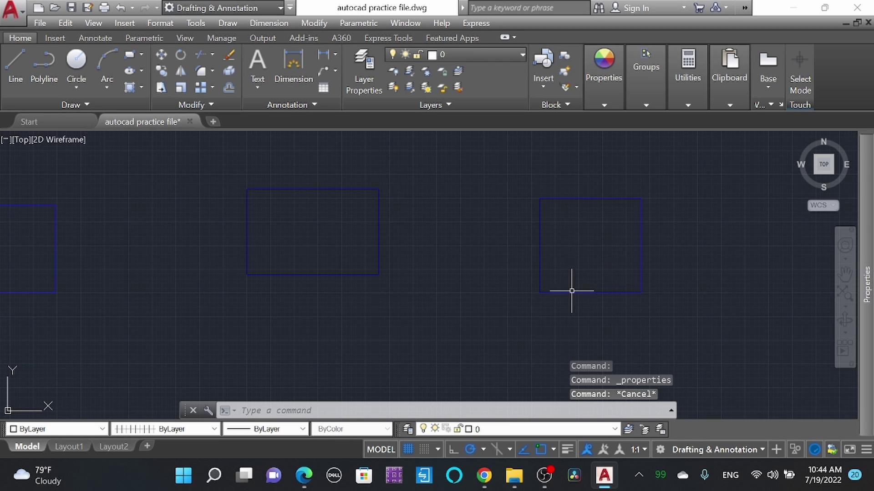
mouse_move(870, 240)
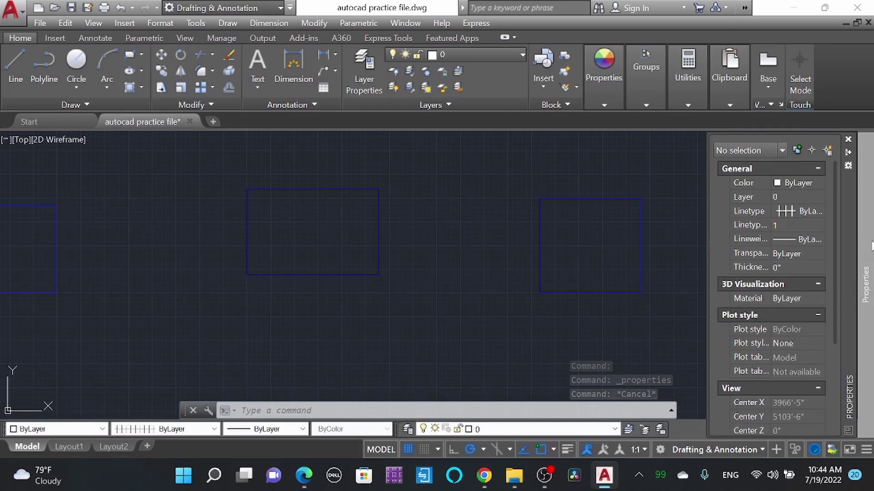
click(198, 24)
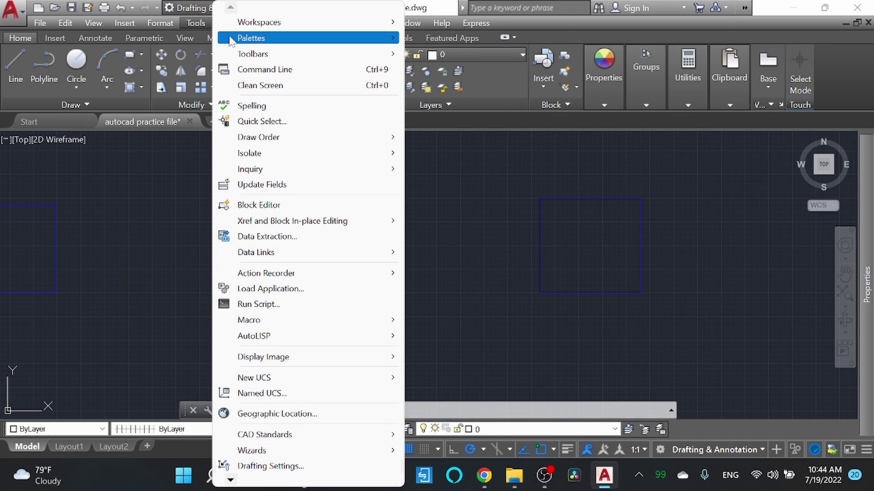
mouse_move(348, 35)
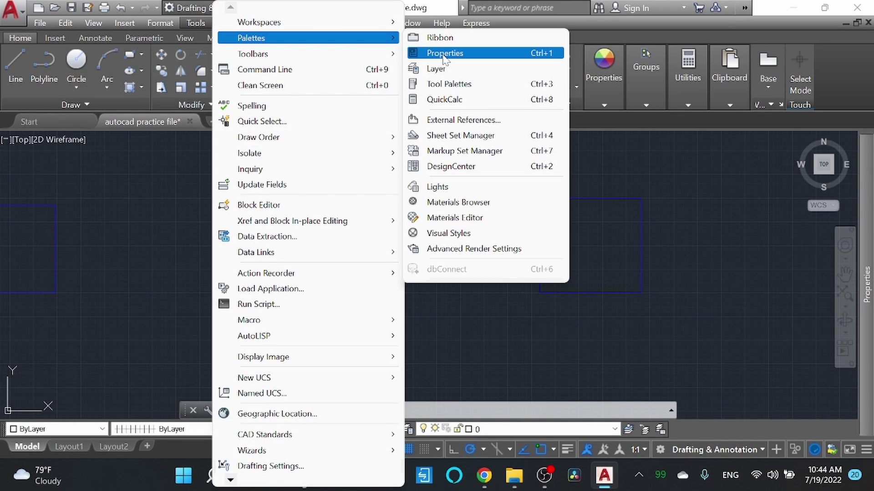
click(717, 243)
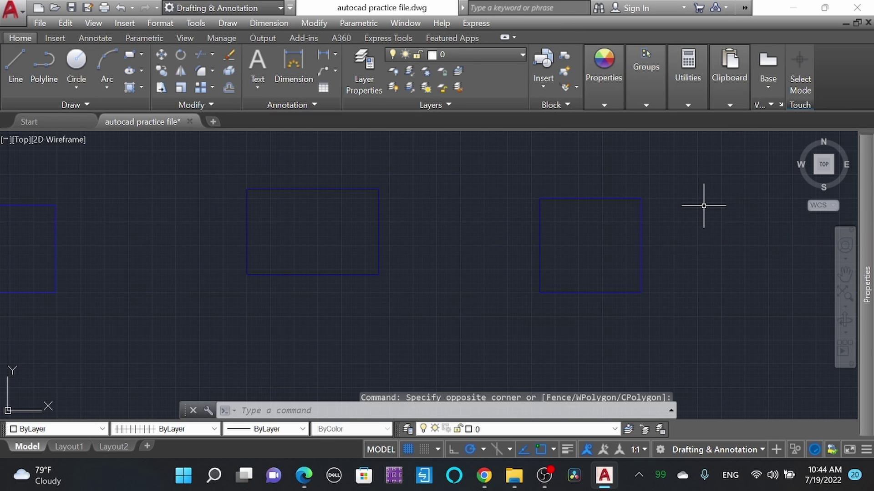
scroll(464, 155, down, 2)
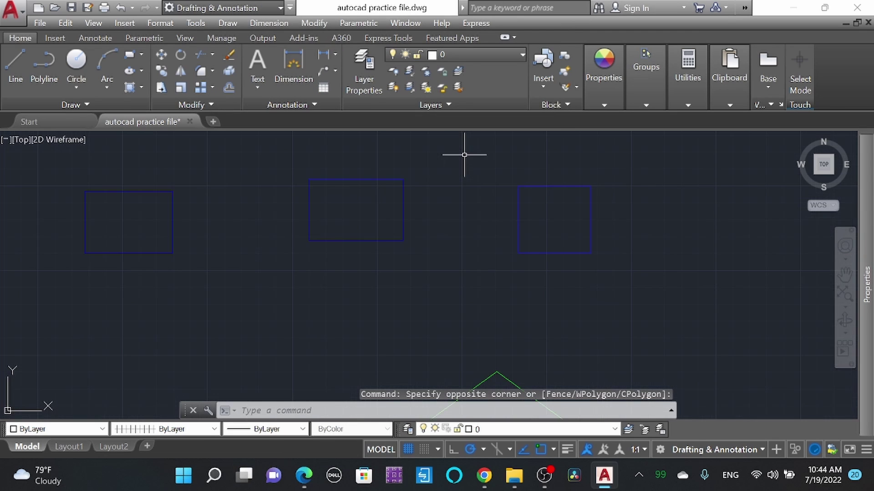
Review all layer settings, then turn the triangle layer off.
click(369, 78)
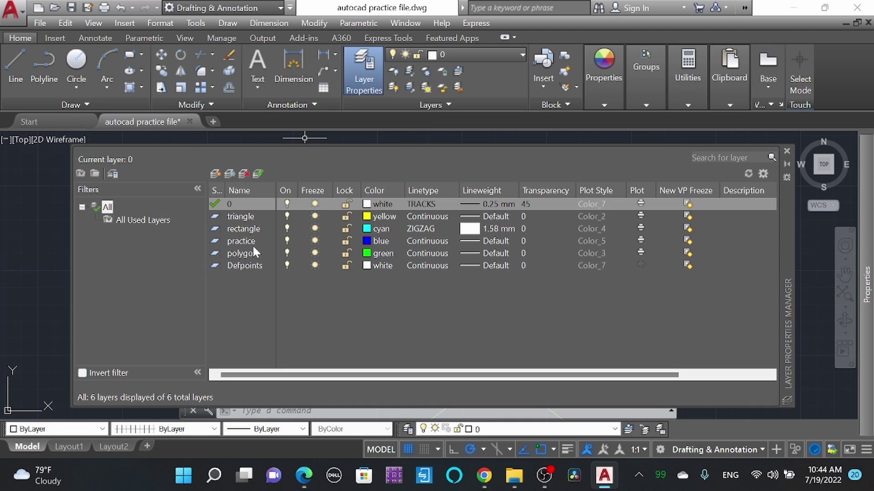
click(787, 151)
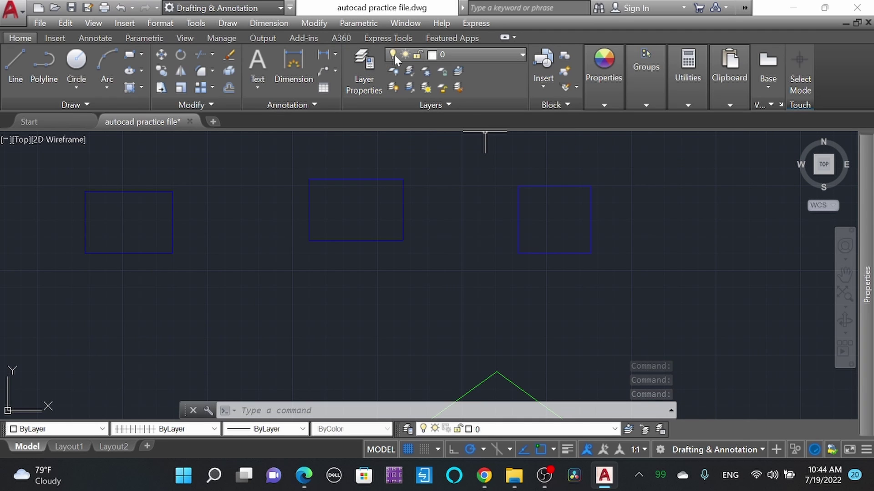
scroll(429, 263, down, 2)
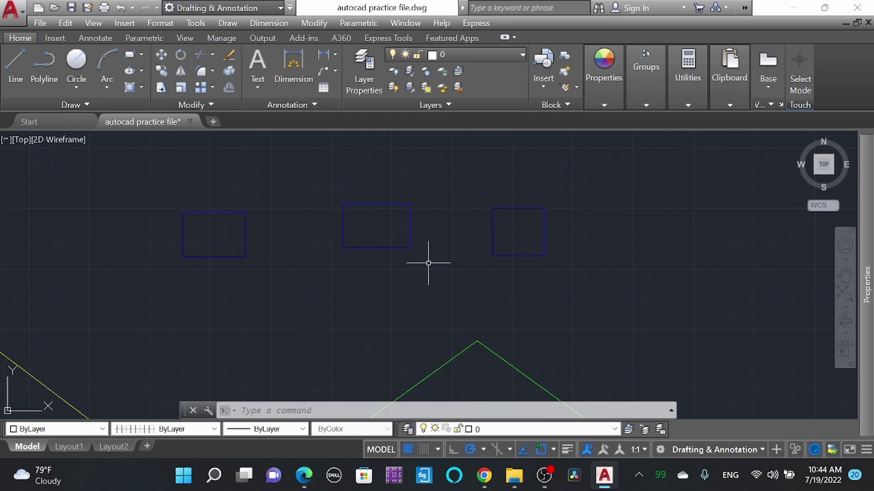
click(394, 56)
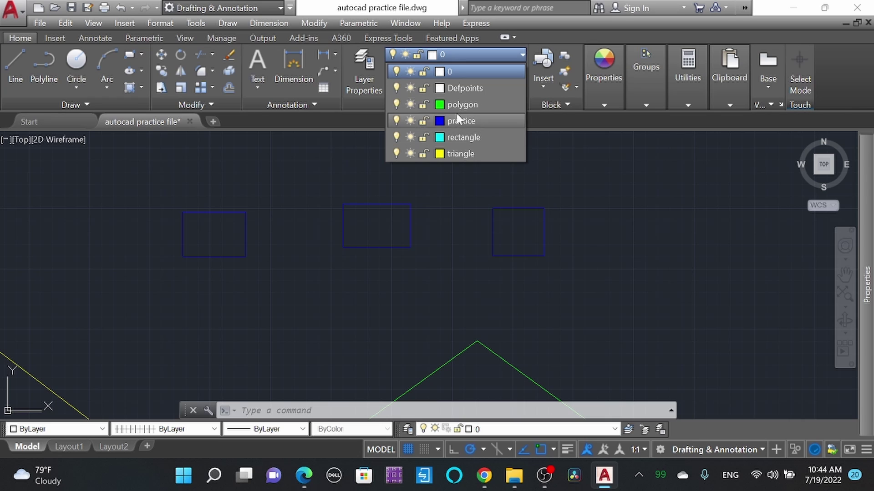
click(397, 155)
scroll(540, 168, down, 3)
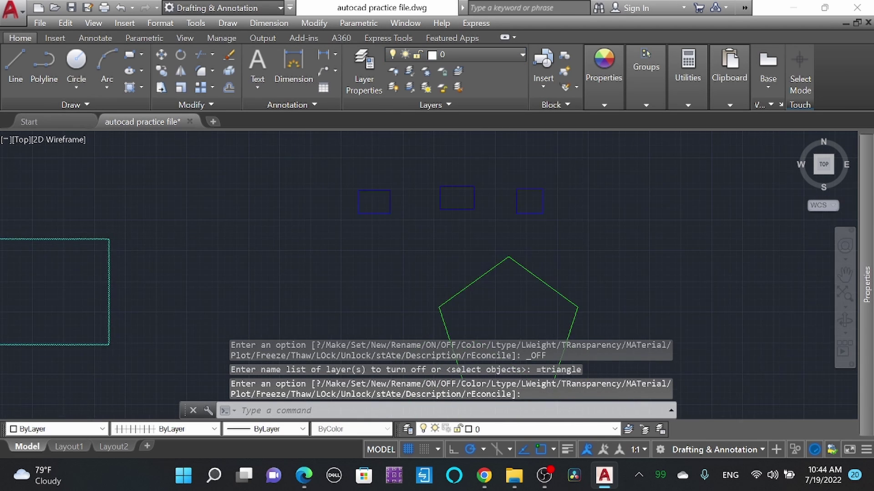
scroll(519, 179, down, 3)
scroll(419, 269, up, 3)
middle_drag(451, 230, 455, 245)
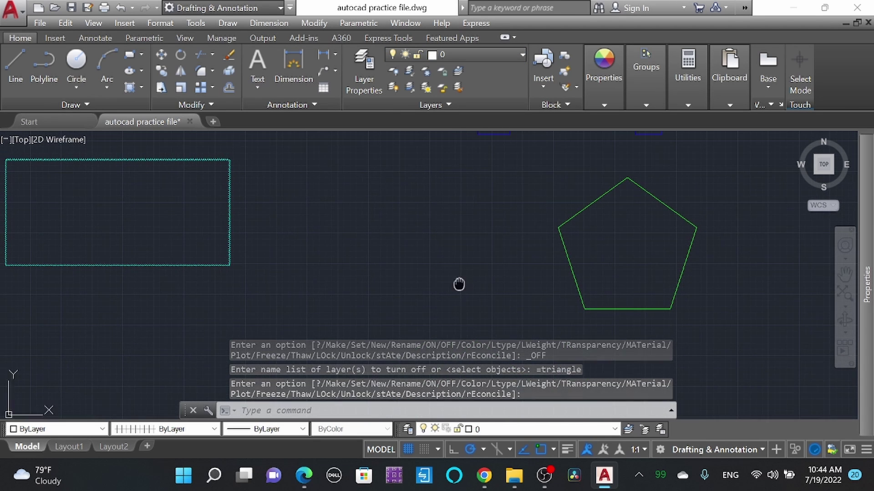
Turn the triangle layer back on, then freeze and thaw it.
click(459, 56)
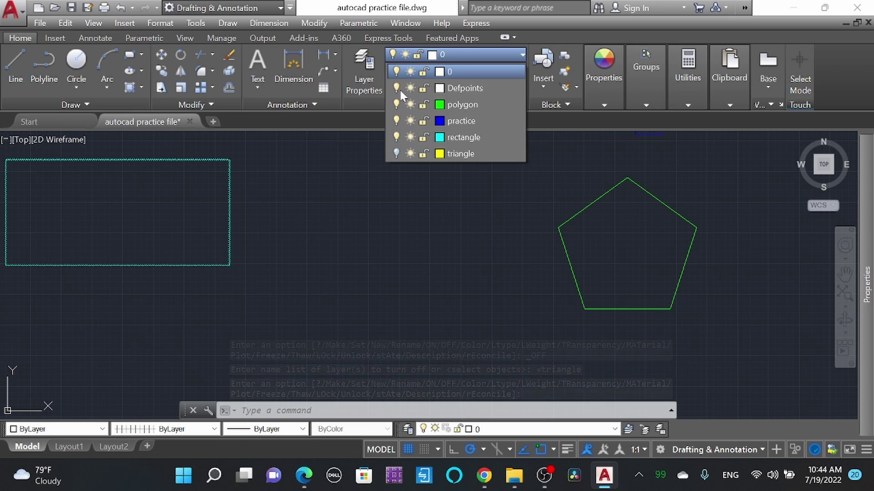
click(396, 155)
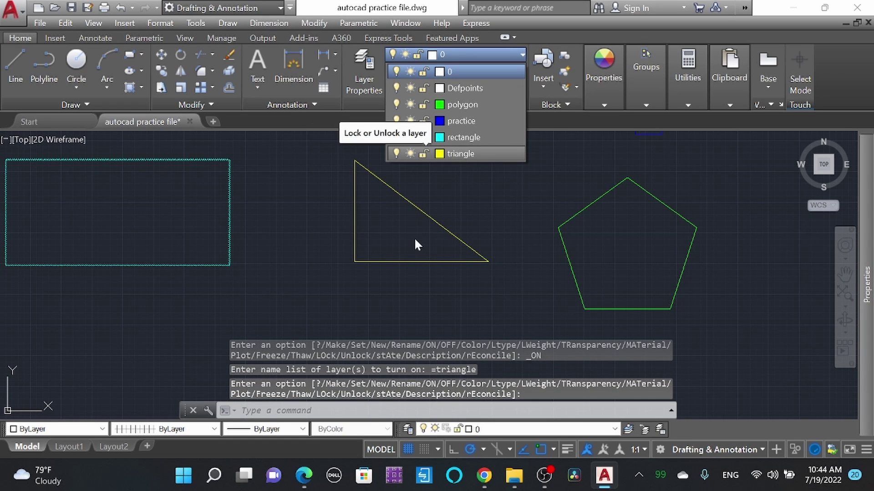
click(411, 154)
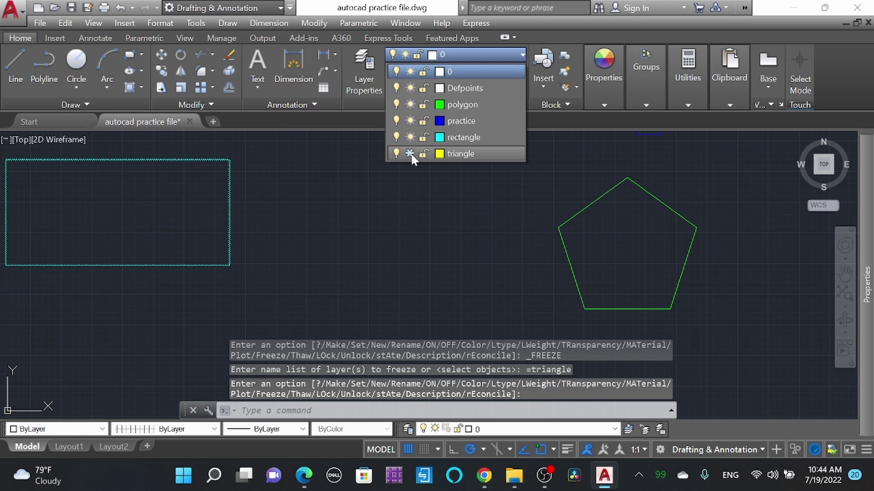
click(411, 154)
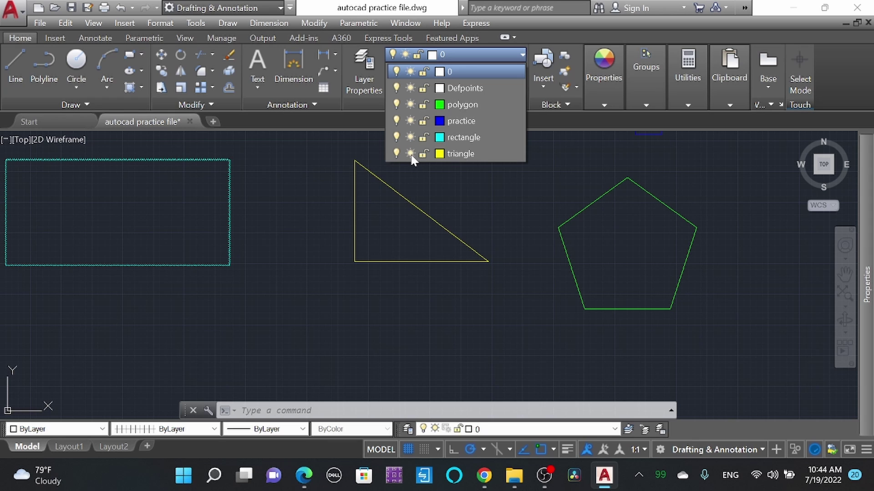
Lock the triangle layer and try deleting the triangle, which is refused.
click(424, 154)
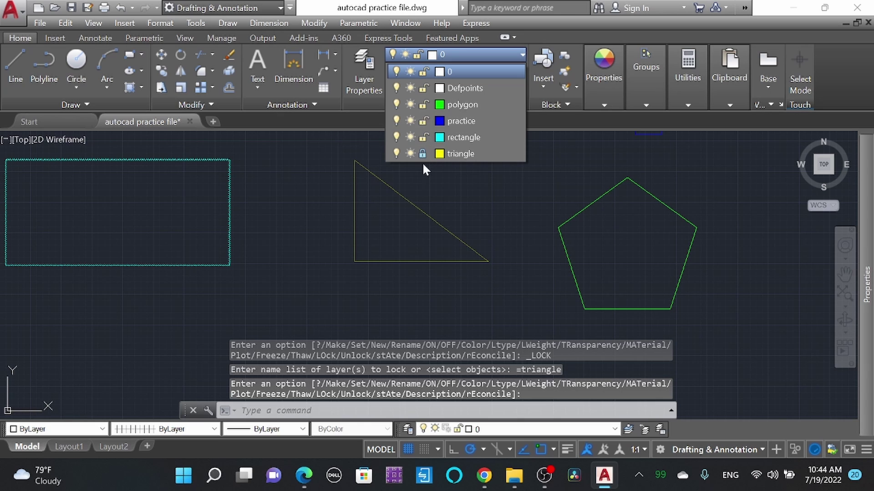
click(468, 201)
click(348, 244)
click(447, 278)
click(380, 182)
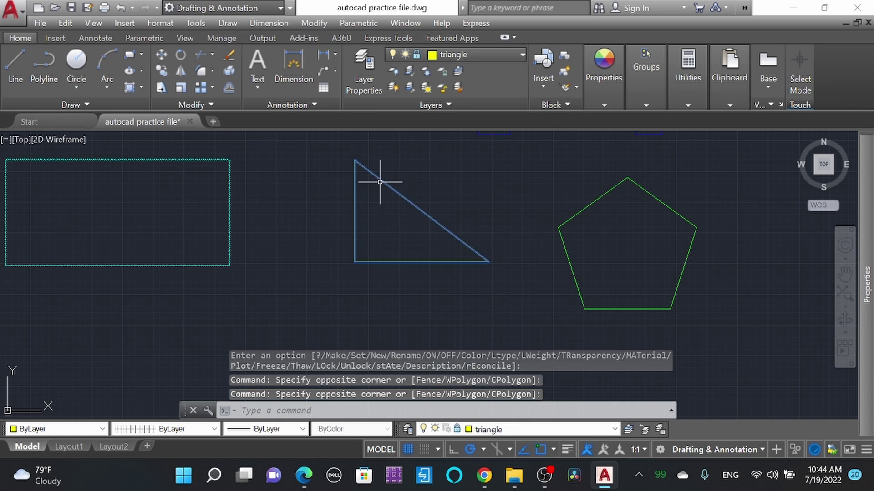
key(Delete)
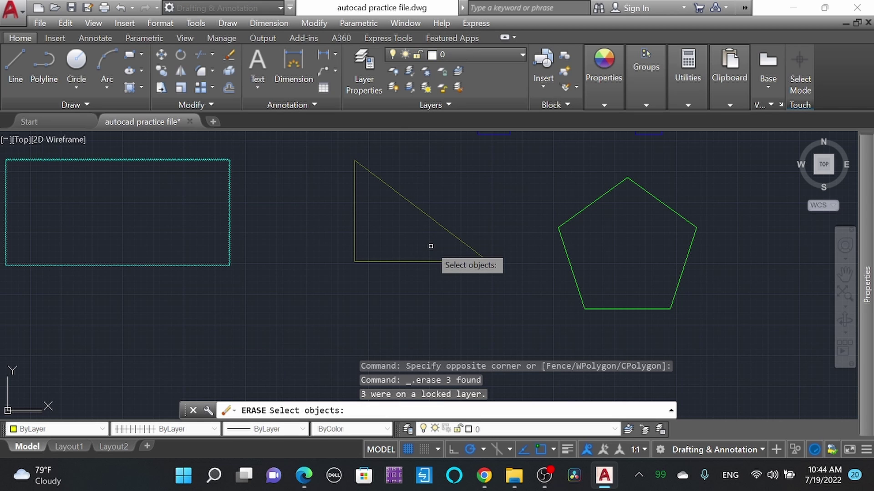
key(Escape)
Try erasing the triangle again, then unlock the triangle layer.
click(516, 304)
click(351, 189)
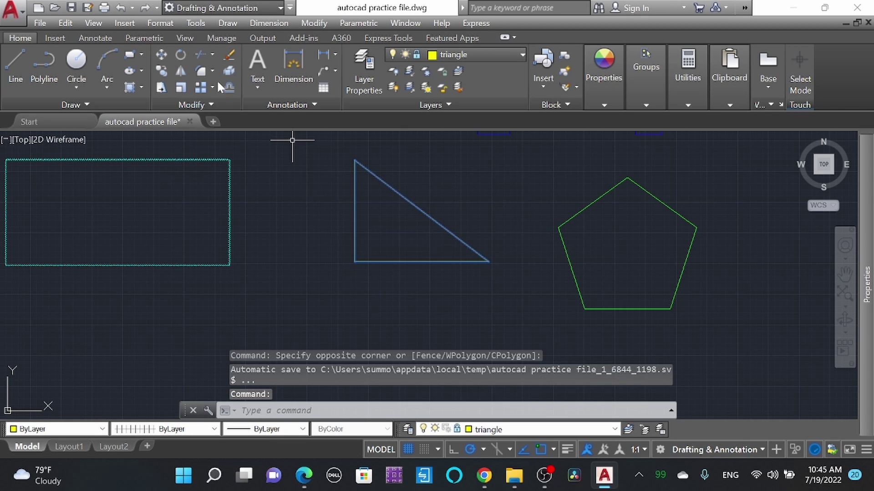
click(228, 53)
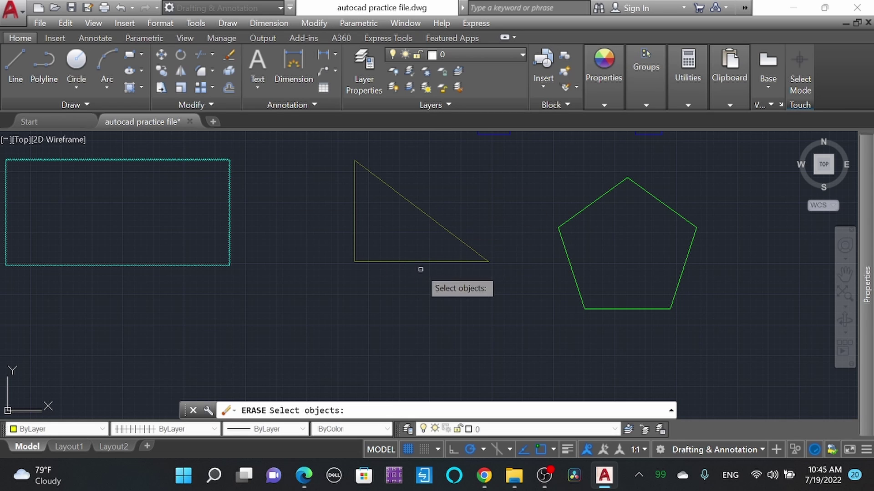
key(Escape)
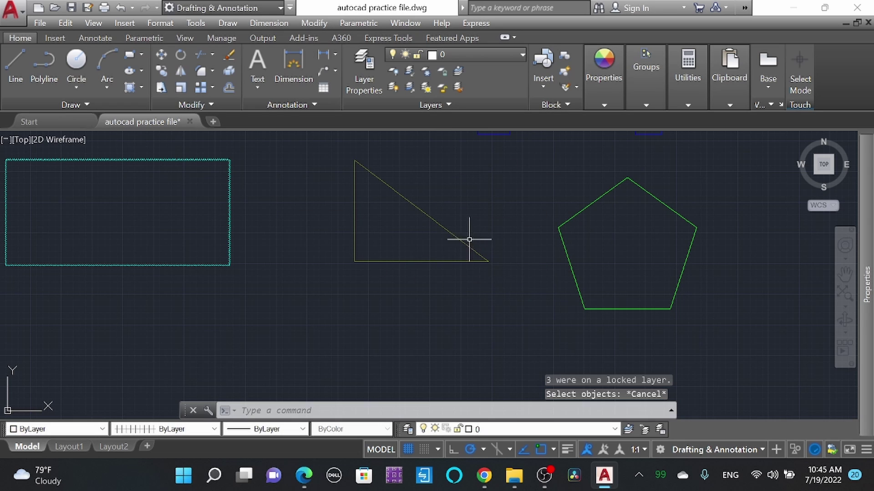
click(441, 53)
click(423, 154)
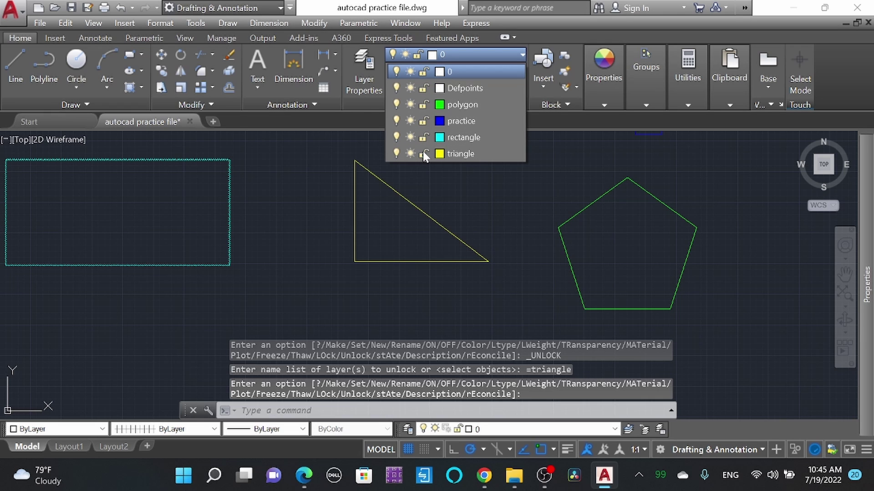
click(459, 227)
text(la)
key(Return)
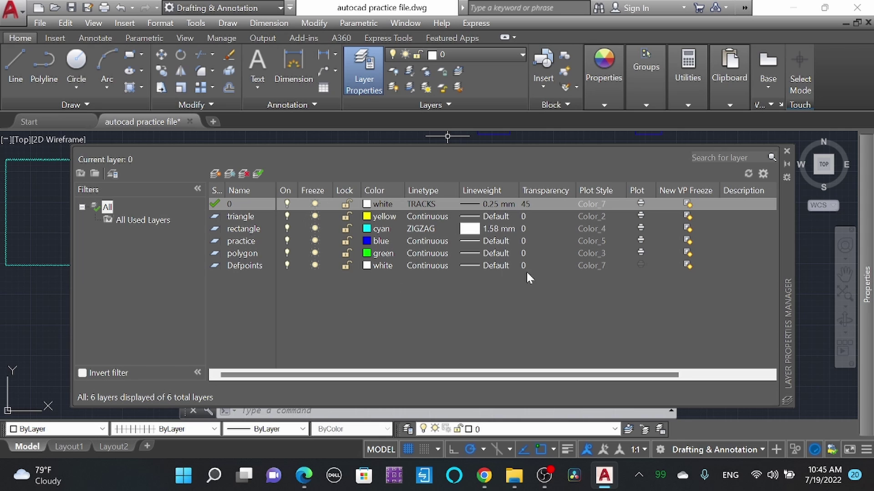
click(786, 151)
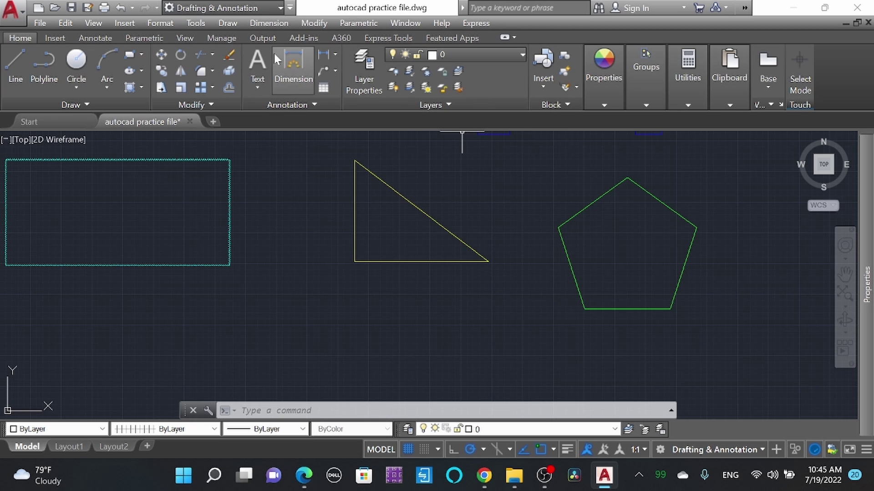
Uncheck the Layers toolbar under Tools > Toolbars > AutoCAD.
click(195, 23)
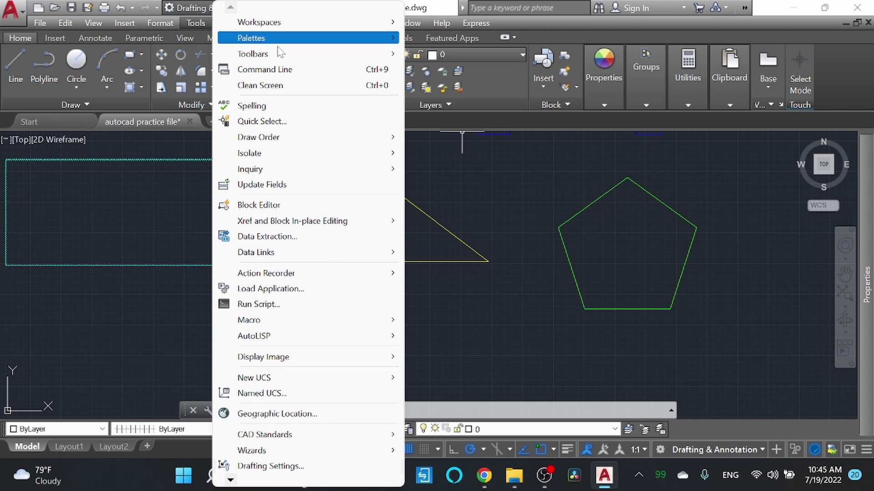
mouse_move(332, 56)
mouse_move(467, 55)
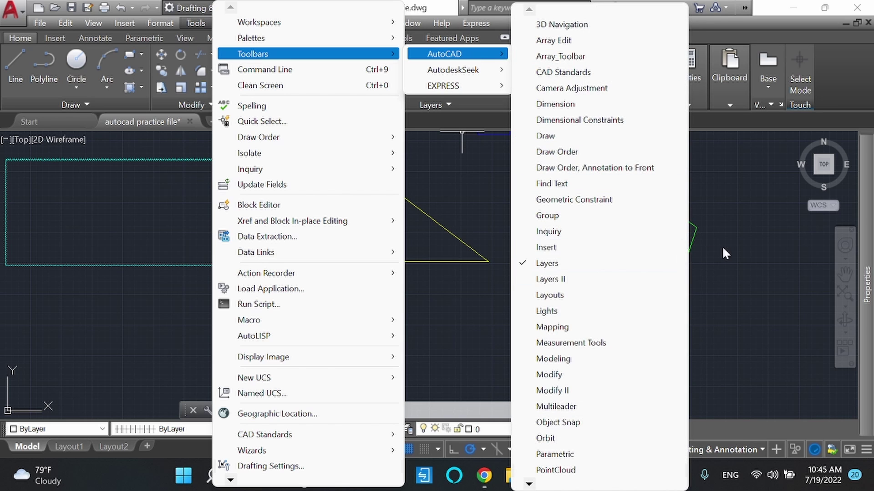
click(541, 264)
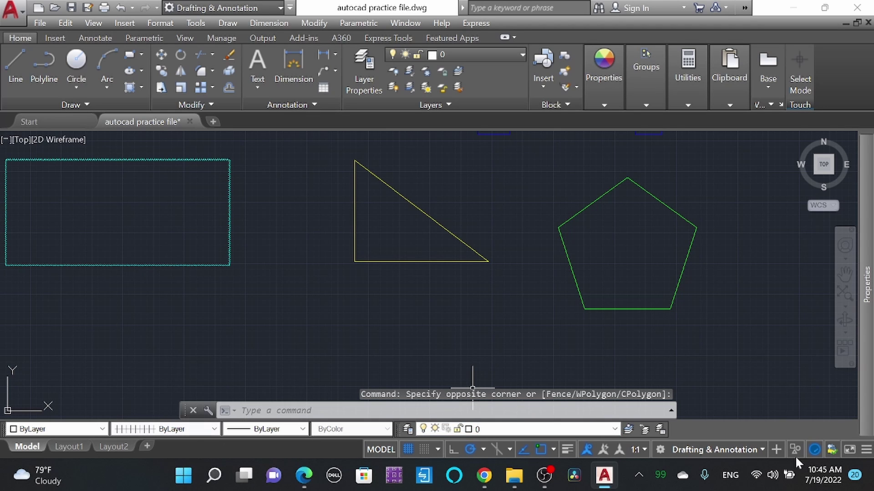
click(849, 448)
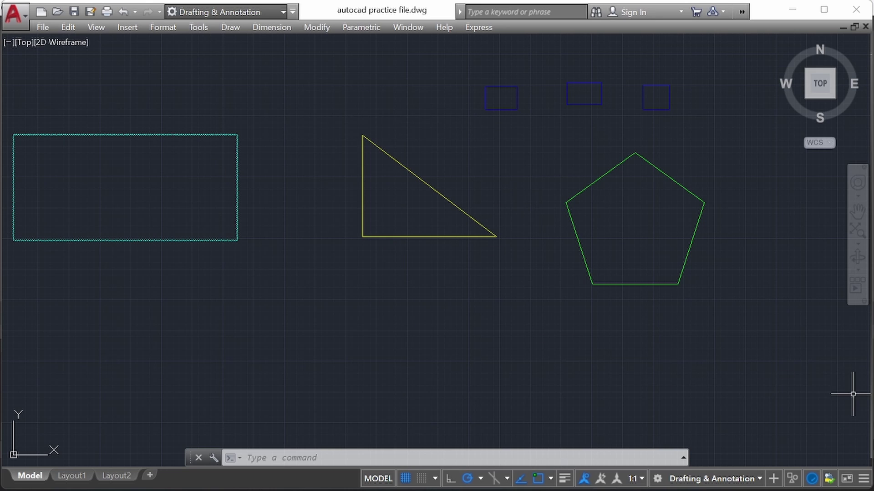
click(848, 482)
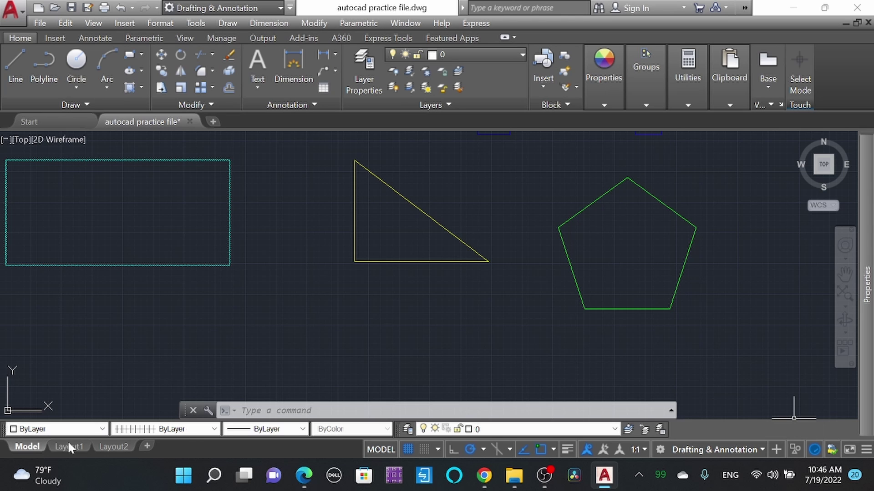
mouse_move(68, 473)
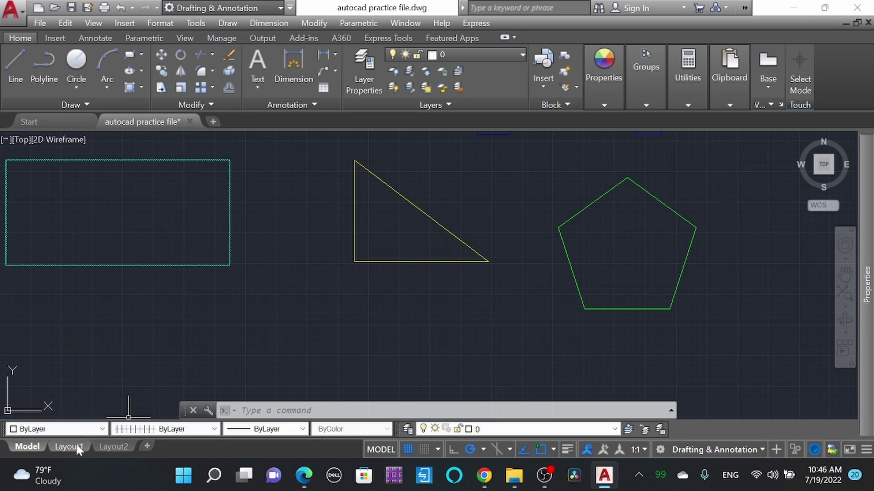
click(68, 447)
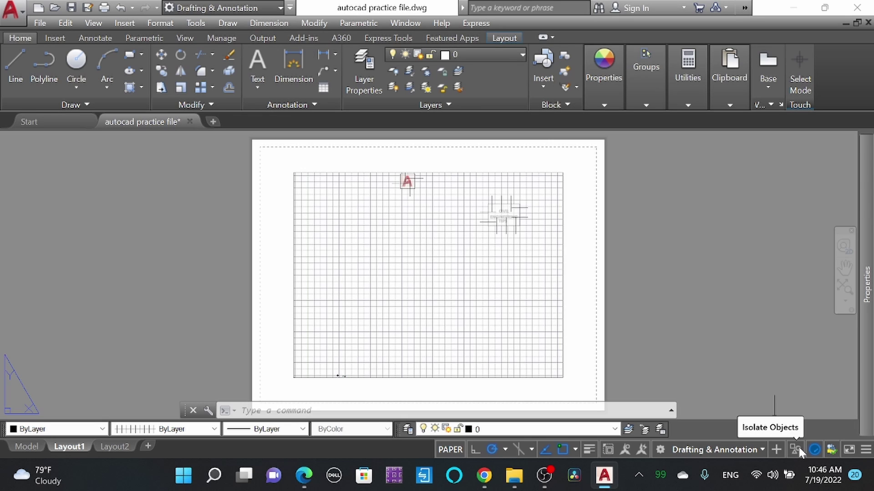
click(29, 447)
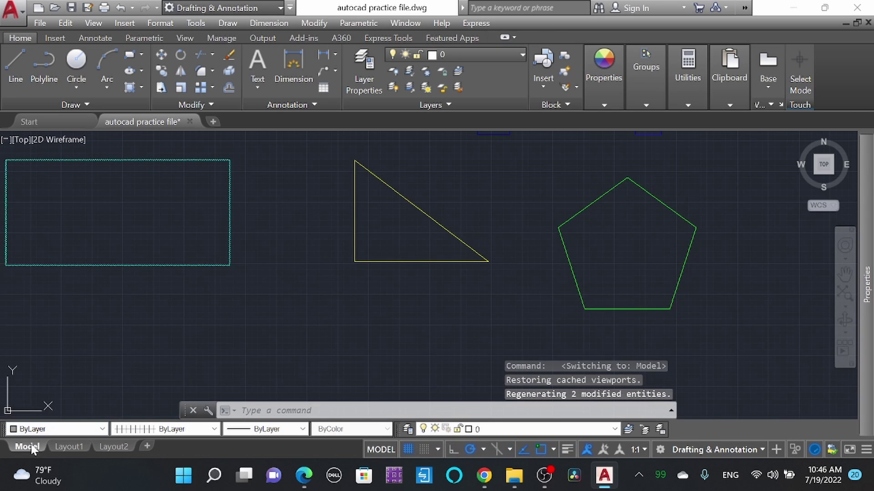
Select the green pentagon and apply Isolate Objects from the status-bar isolation button.
scroll(396, 250, down, 1)
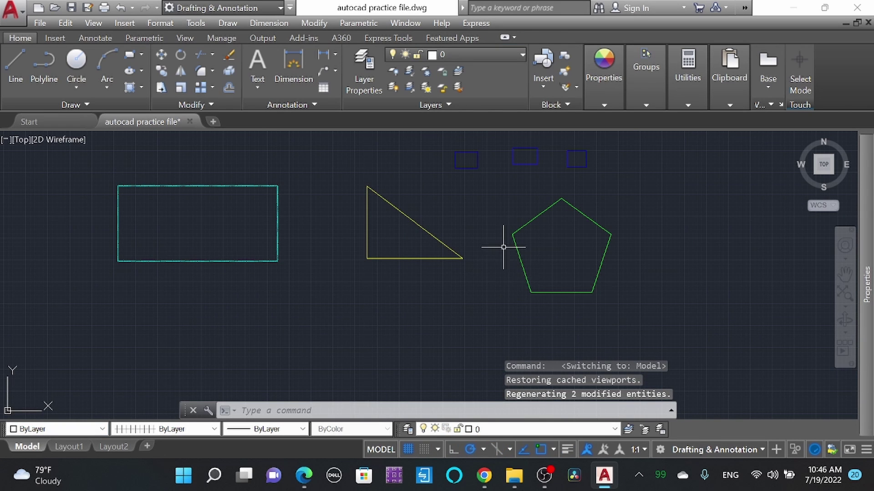
click(790, 449)
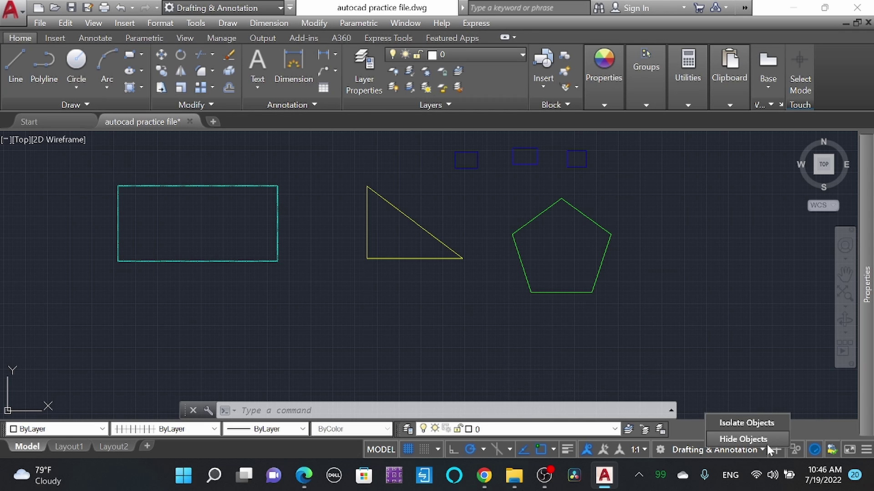
click(660, 335)
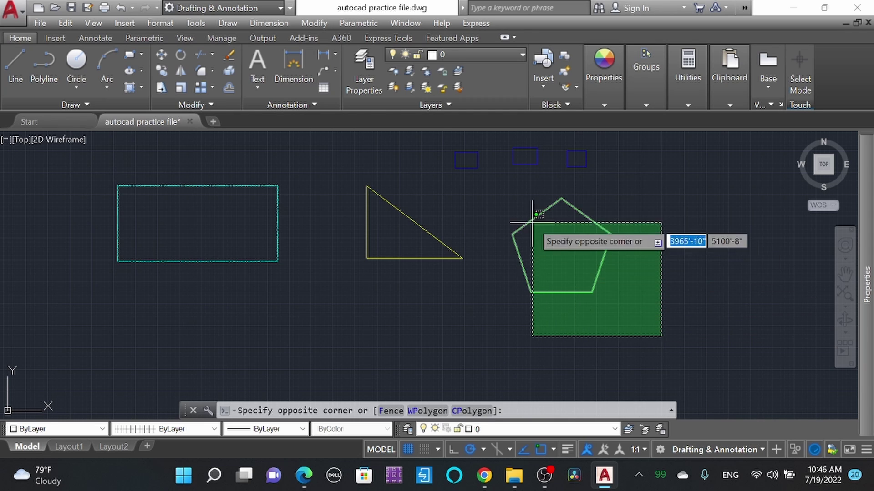
click(492, 182)
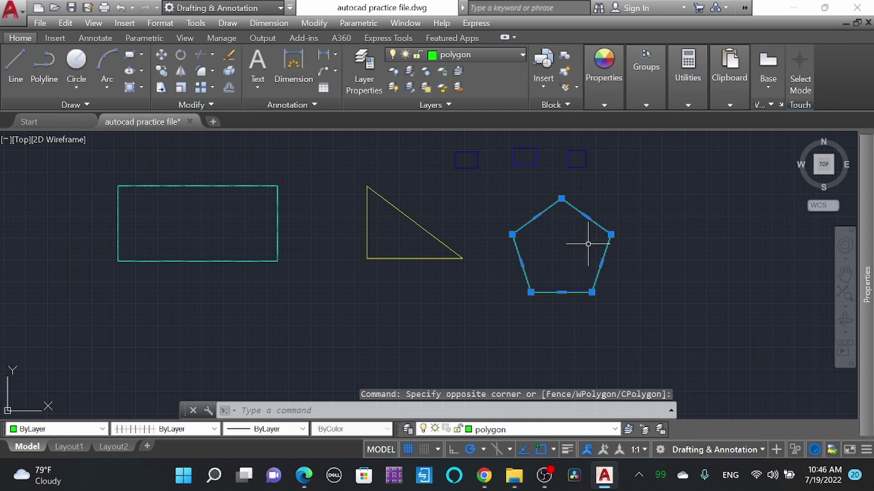
right_click(635, 203)
mouse_move(695, 181)
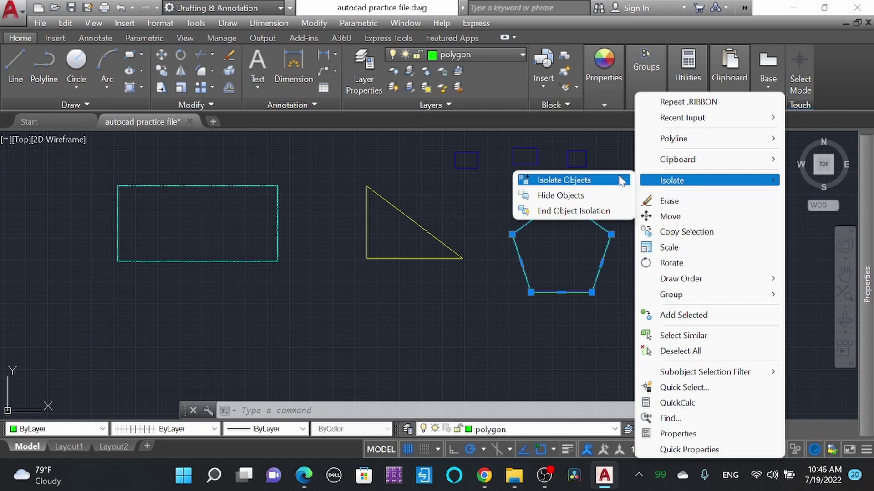
click(548, 278)
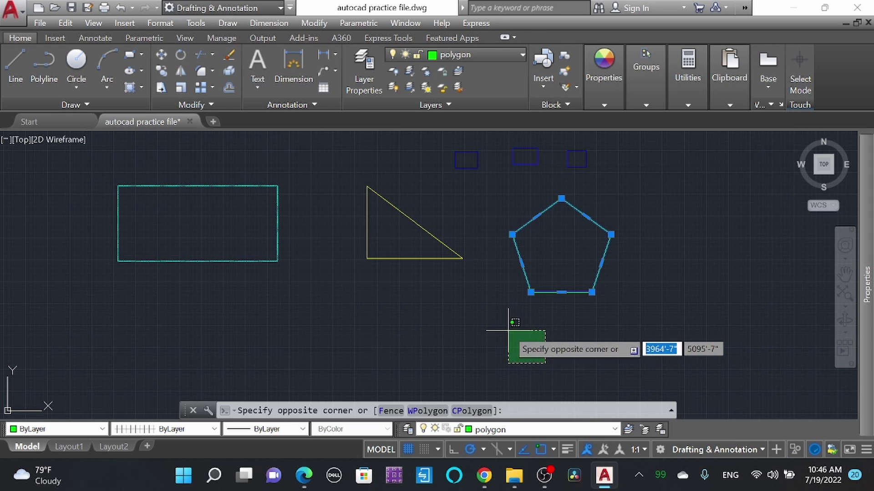
click(796, 446)
click(776, 423)
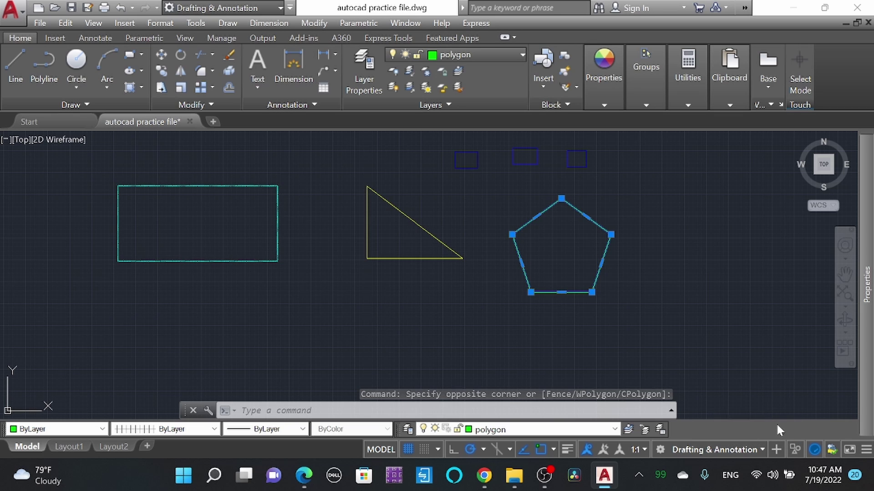
click(634, 317)
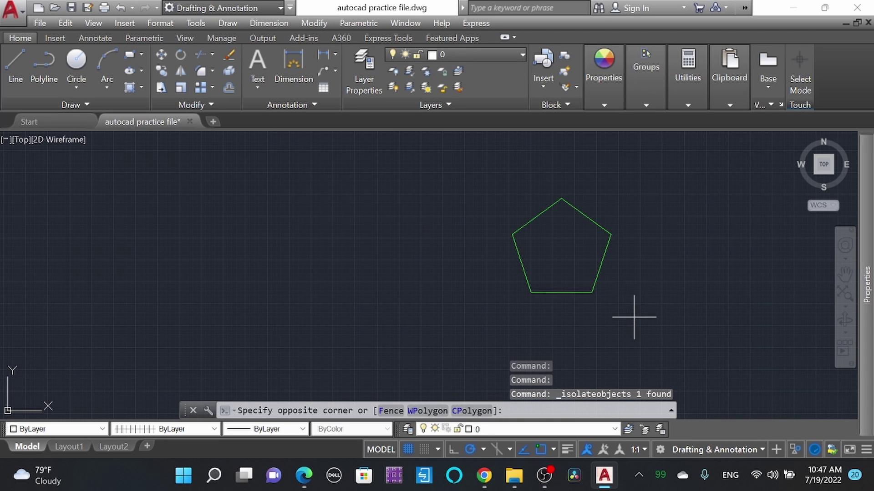
Choose End Object Isolation to restore all 78 hidden objects.
click(627, 299)
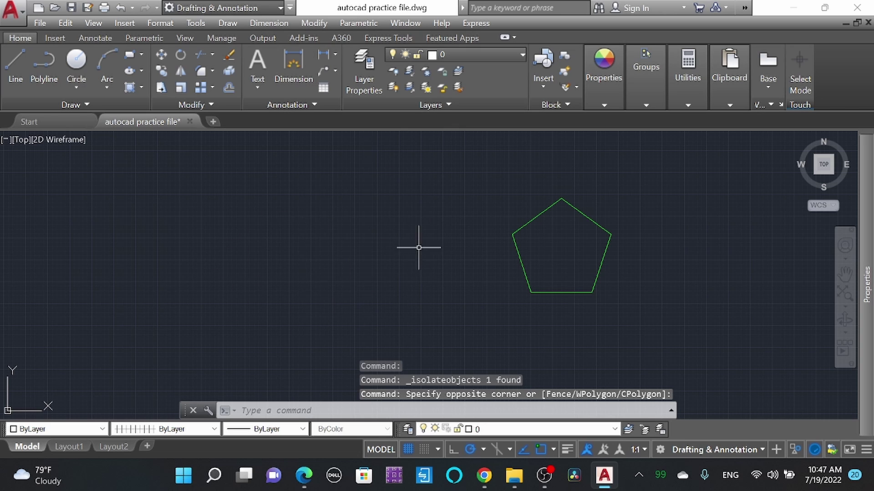
click(813, 450)
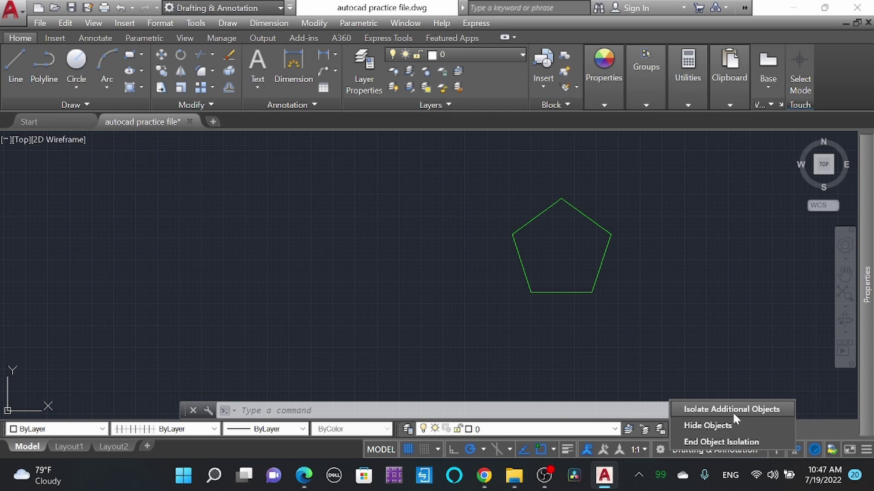
click(724, 443)
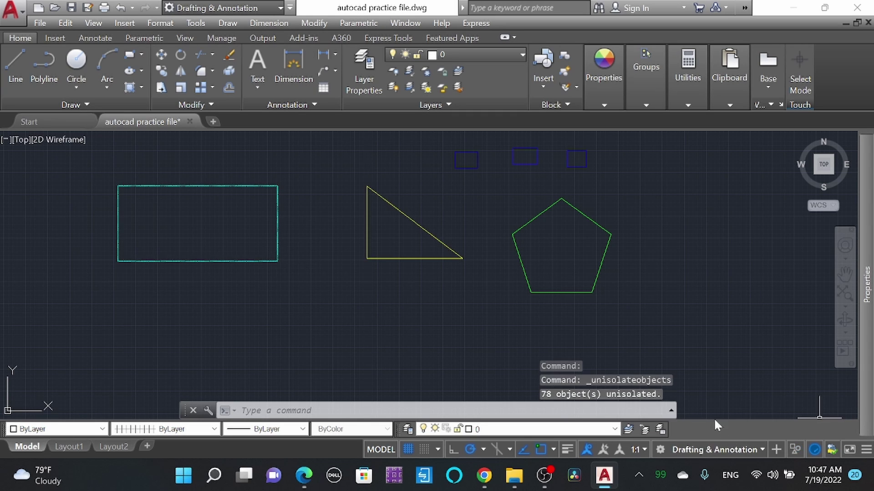
scroll(428, 238, down, 2)
scroll(428, 238, up, 2)
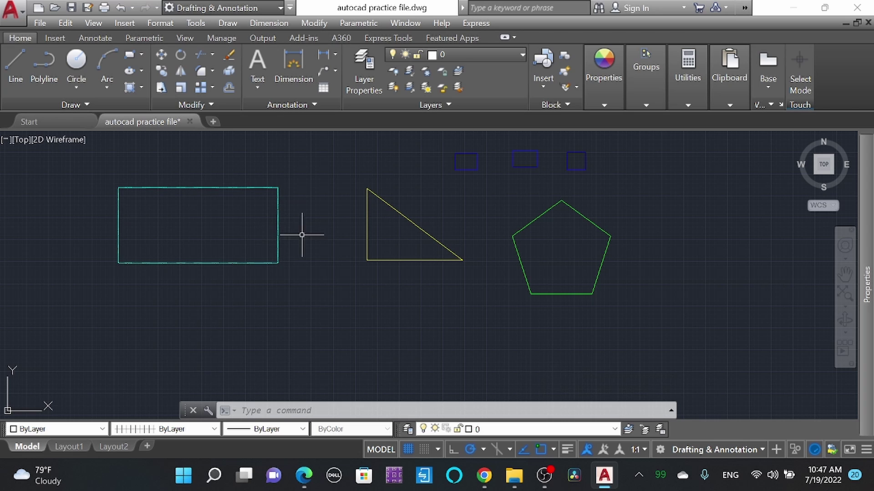
Isolate the green pentagon so it is the only object visible.
click(621, 323)
click(506, 252)
text(o)
key(Return)
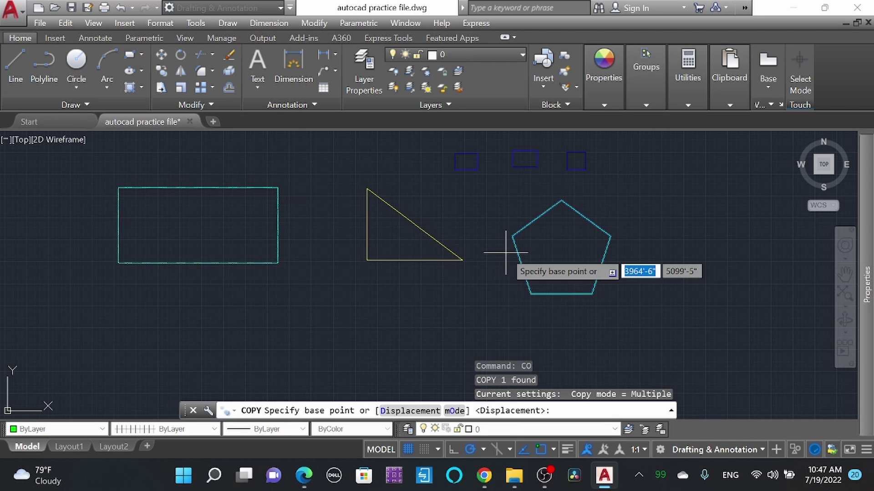
key(Escape)
click(624, 331)
click(572, 253)
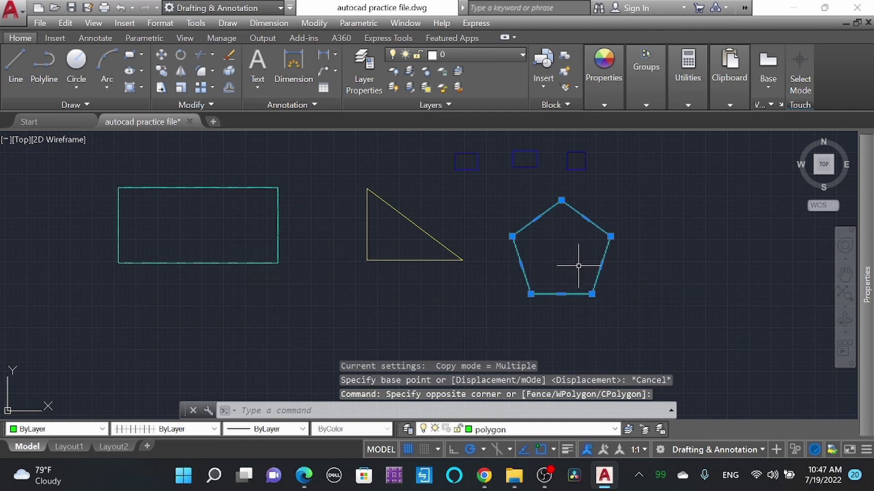
right_click(643, 273)
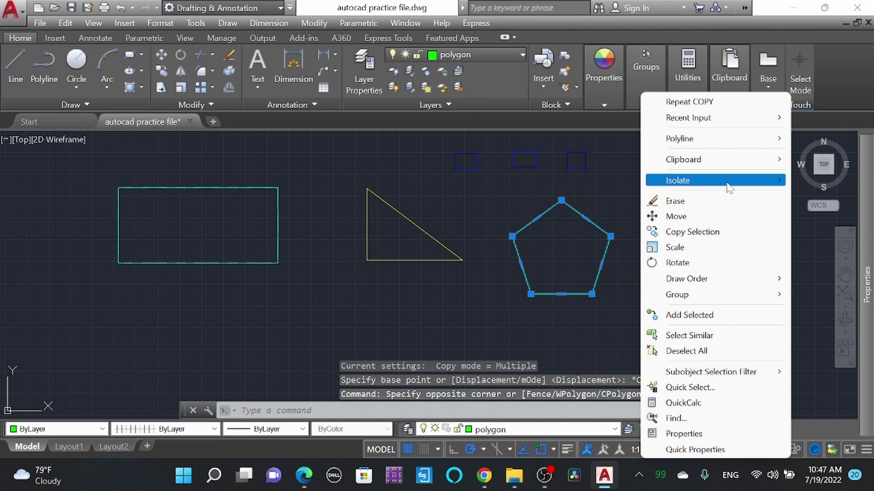
click(615, 179)
Copy the green pentagon with CO, placing the duplicate just to its left.
click(630, 312)
click(513, 234)
text(co)
key(Return)
click(500, 329)
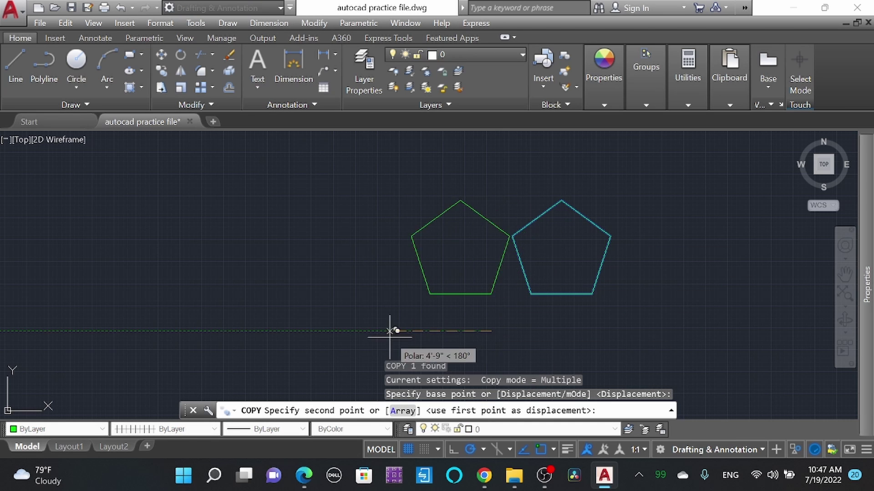
key(Escape)
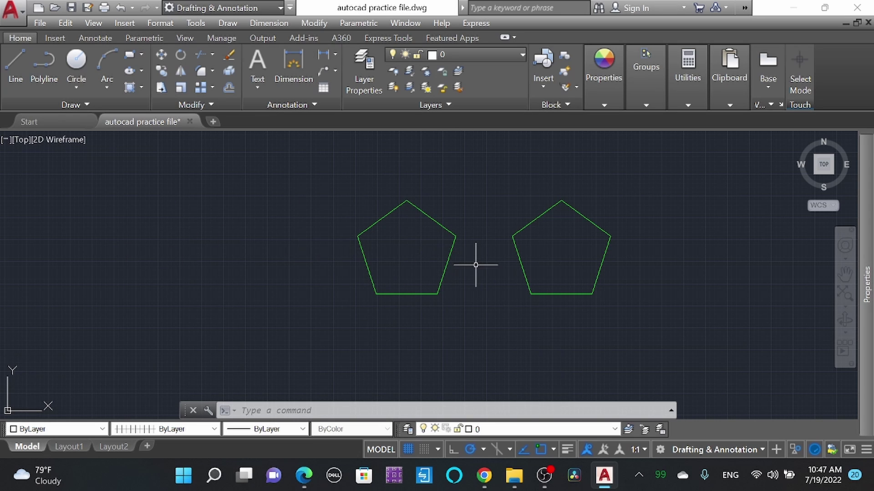
End object isolation to restore the rectangle, triangle and three small blue rectangles.
click(797, 448)
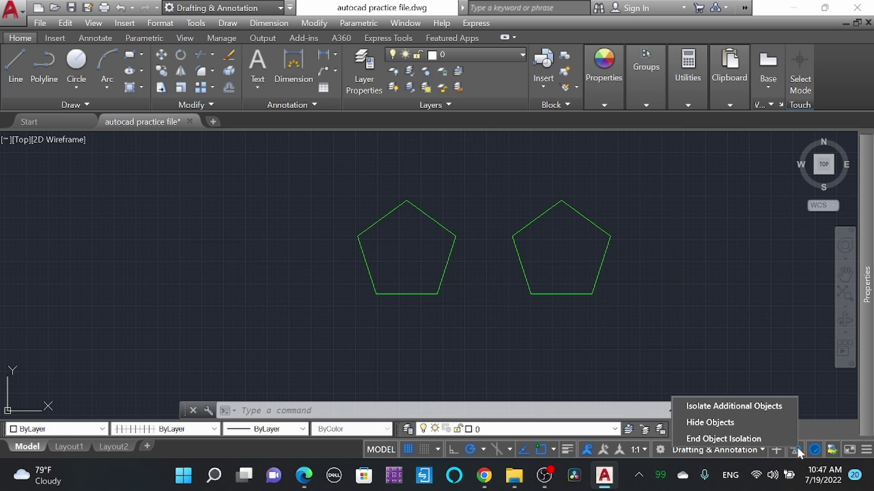
click(744, 441)
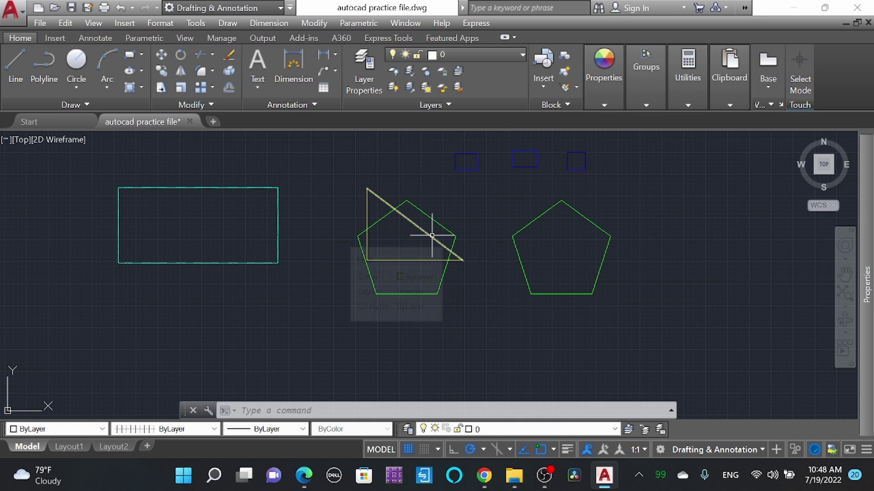
scroll(362, 281, down, 2)
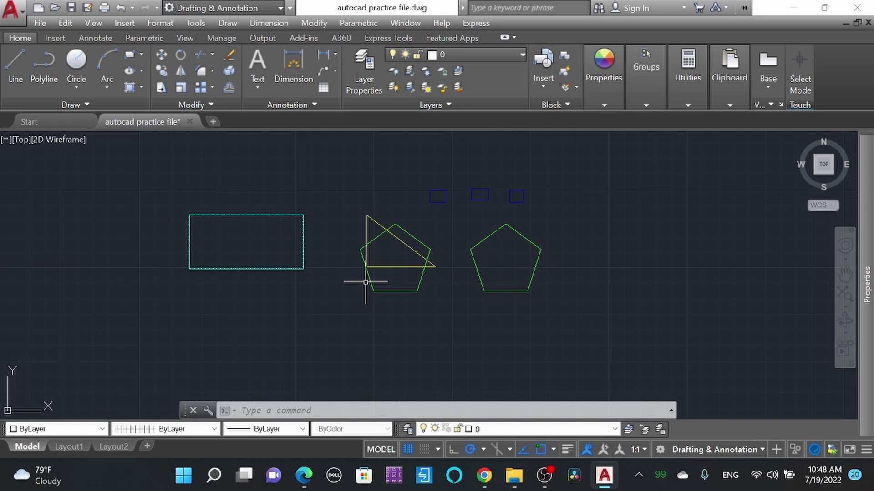
scroll(434, 267, up, 2)
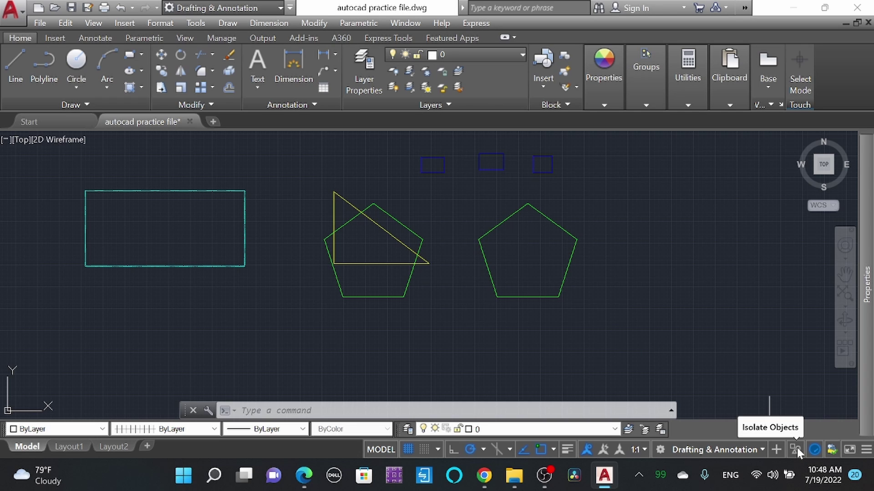
Erase the duplicate pentagon overlapping the triangle.
click(430, 310)
click(363, 293)
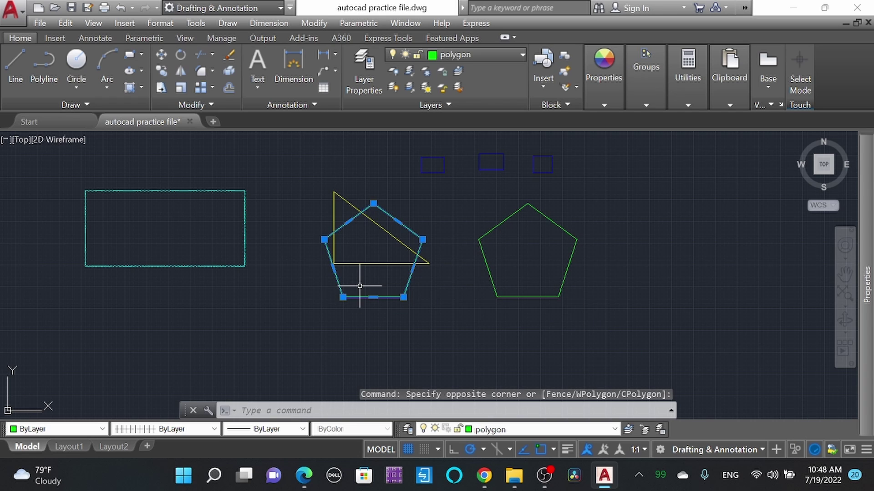
key(Delete)
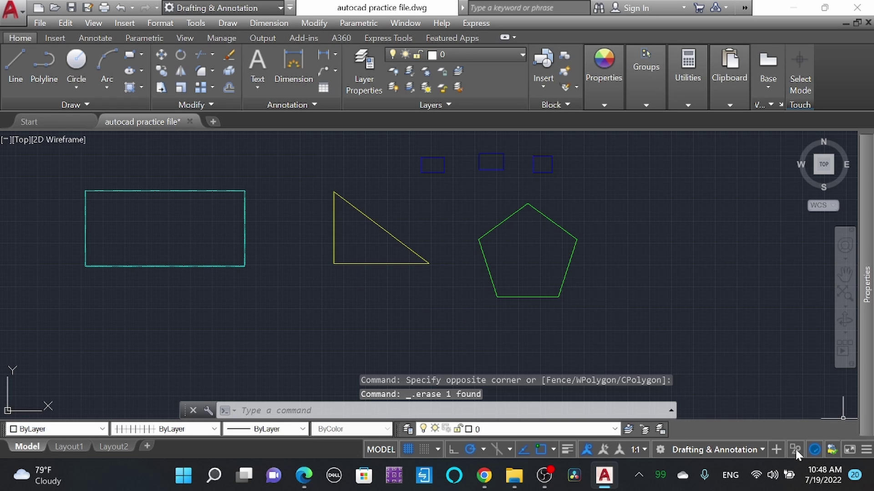
Browse the isolate options without choosing, then show the workspace list.
click(795, 448)
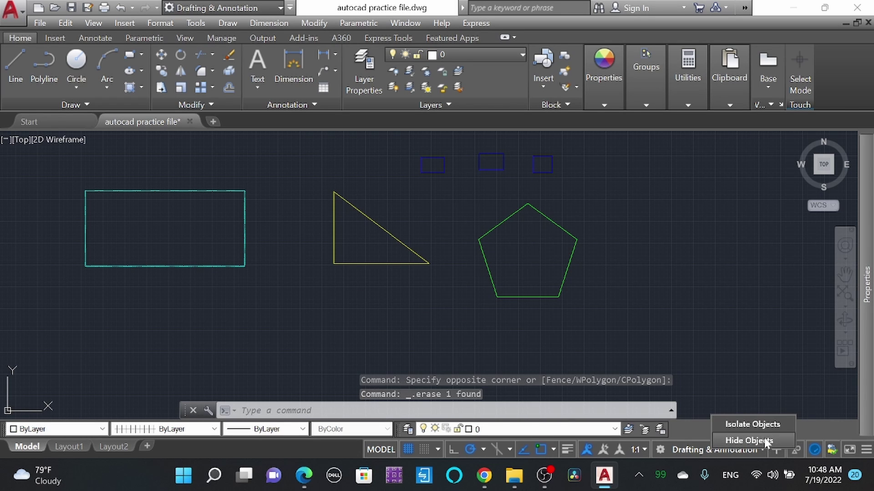
click(644, 319)
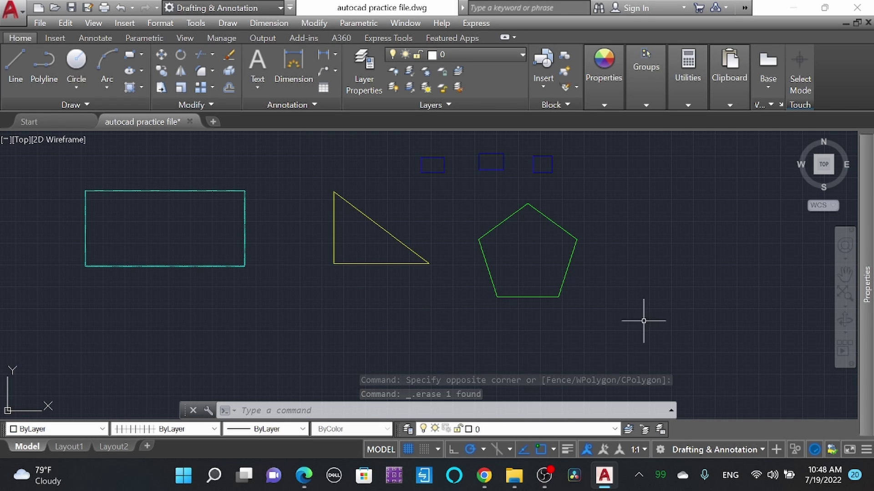
click(721, 452)
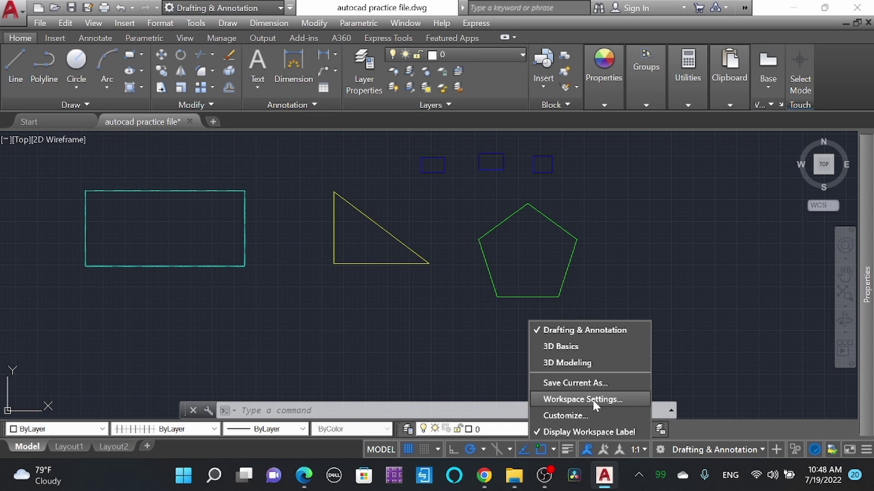
Check the annotation scale list, leaving the scale at 1:1.
click(705, 314)
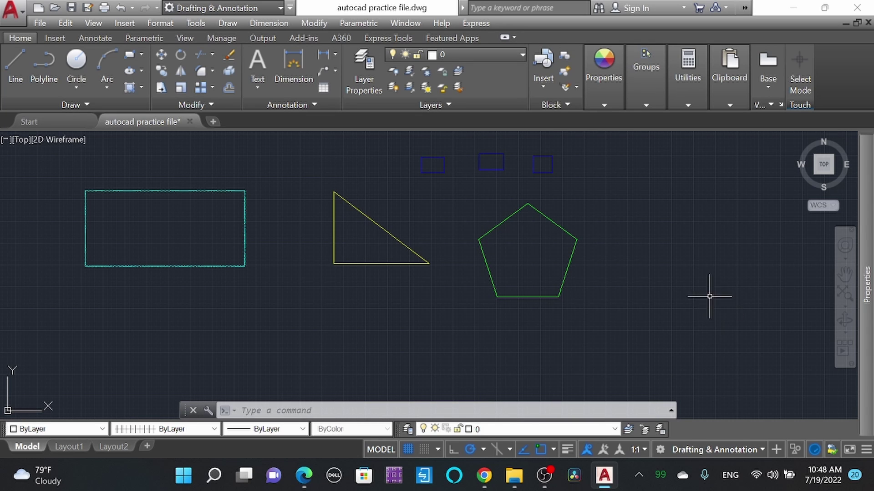
click(639, 449)
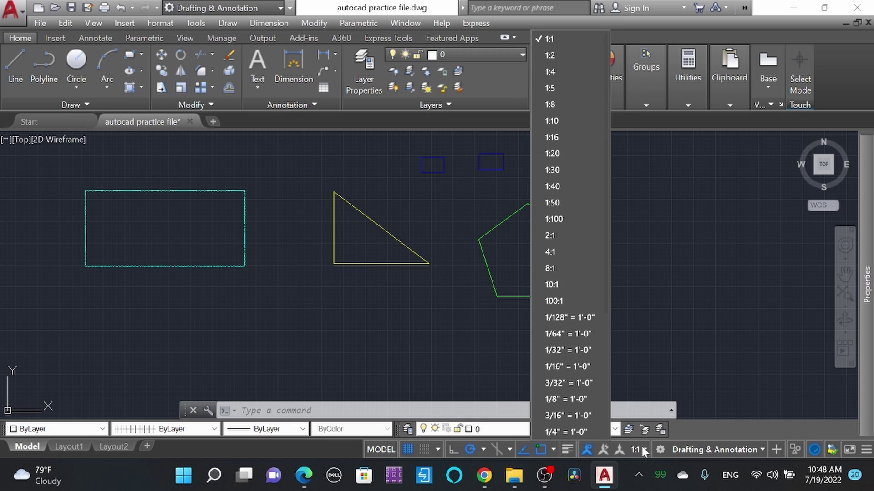
scroll(575, 325, down, 3)
scroll(575, 320, up, 3)
scroll(575, 313, down, 3)
scroll(575, 318, up, 3)
click(757, 289)
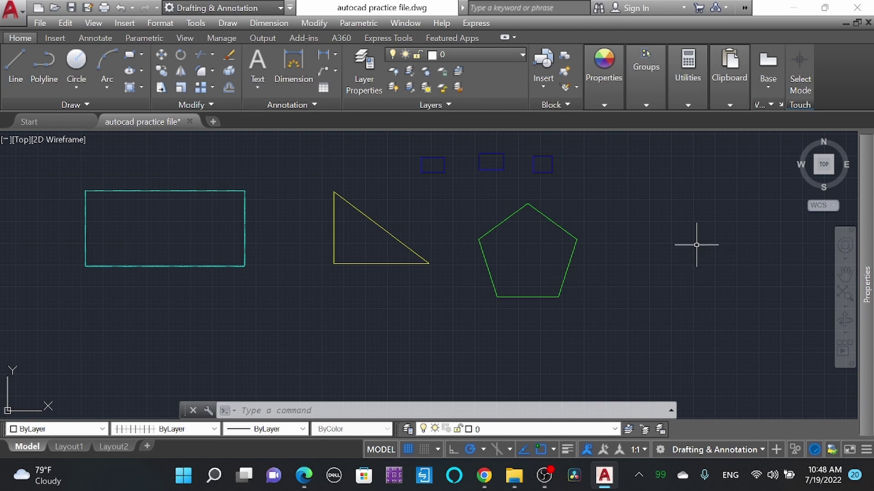
Toggle lineweight display on and off, ending hidden, and show the object snap modes.
click(567, 449)
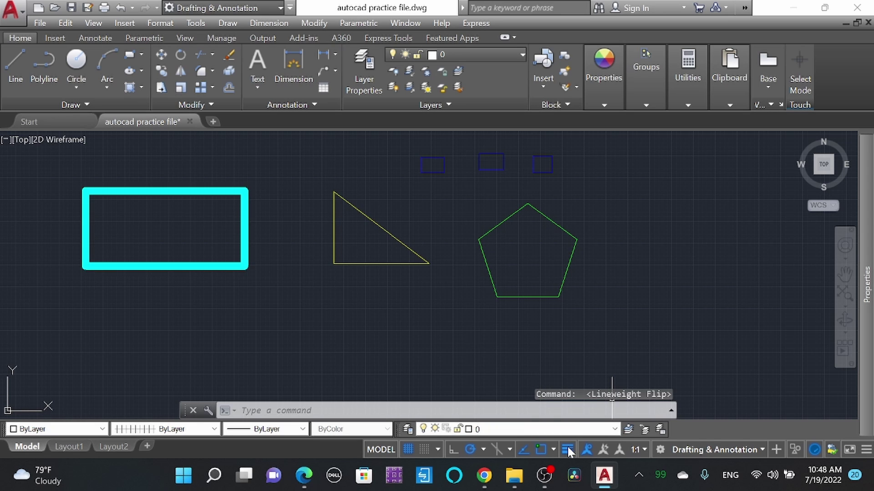
click(567, 449)
click(568, 449)
click(567, 450)
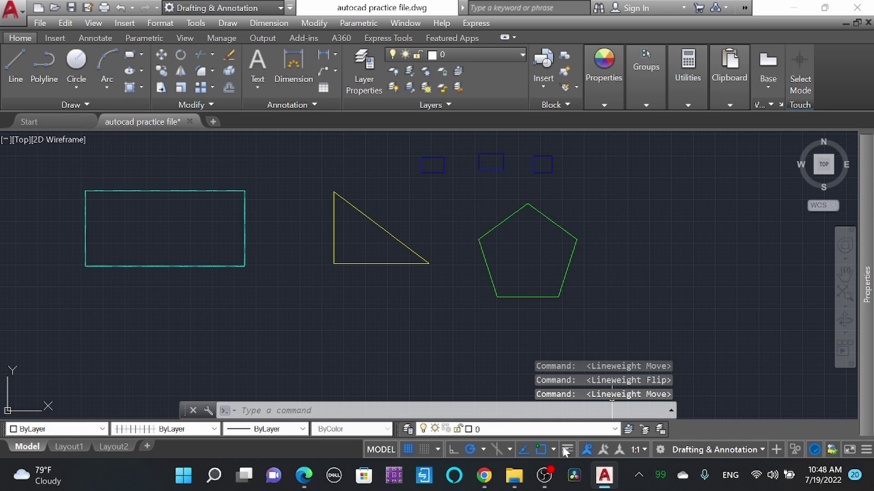
click(552, 449)
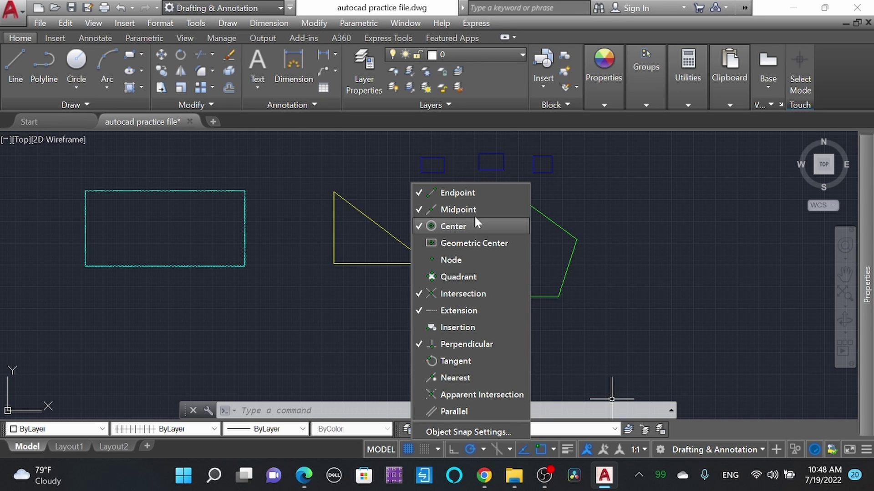
click(421, 195)
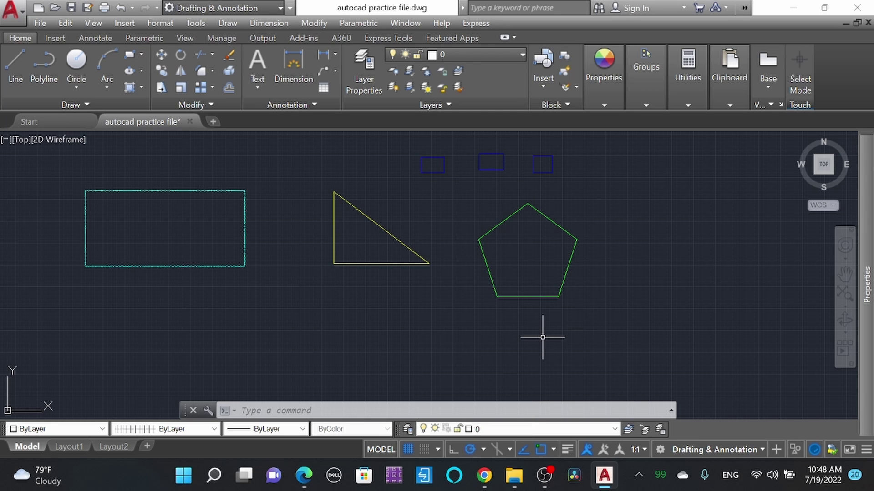
text(l)
key(Return)
click(433, 337)
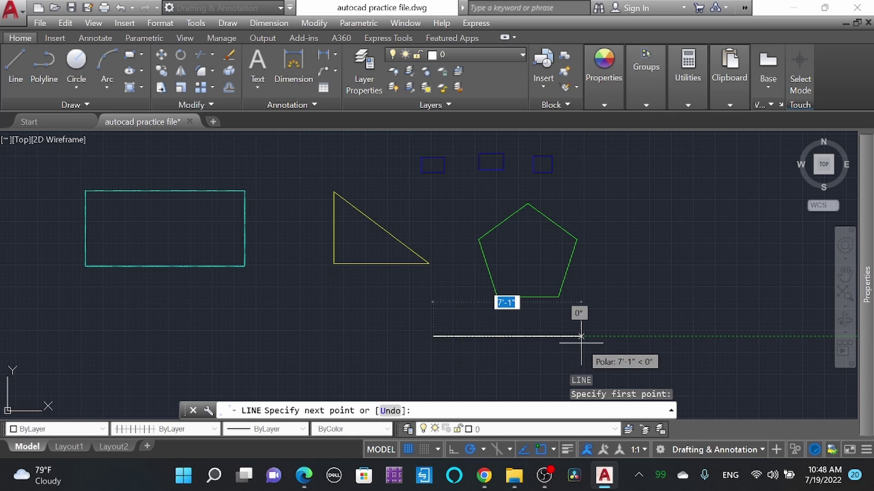
key(Escape)
scroll(464, 335, up, 4)
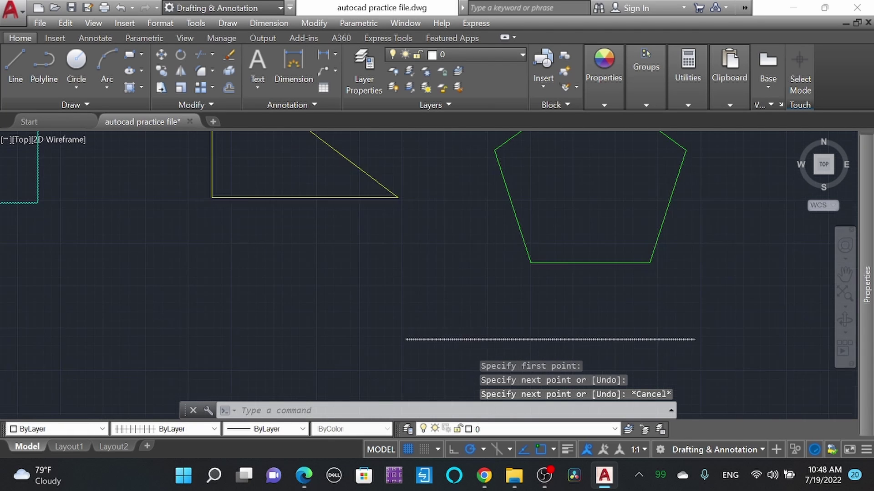
scroll(391, 349, up, 1)
scroll(366, 279, down, 2)
scroll(447, 317, down, 1)
scroll(477, 296, up, 4)
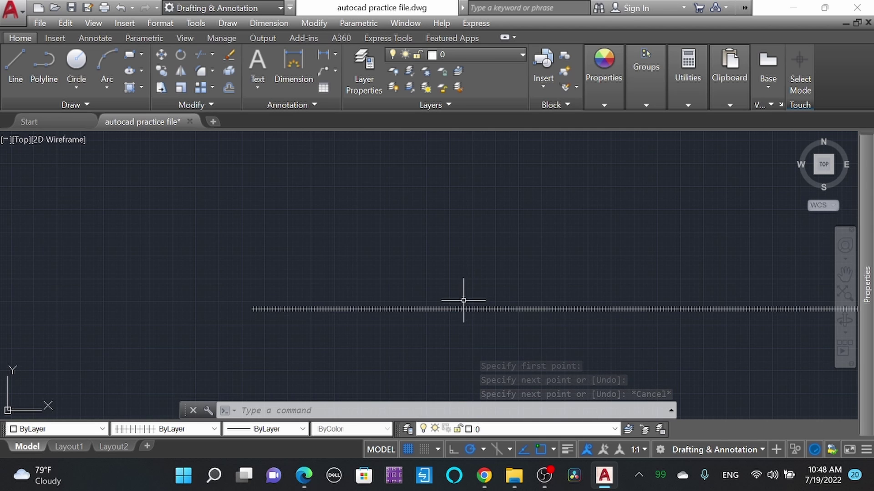
scroll(302, 312, down, 2)
scroll(605, 357, down, 1)
click(605, 357)
click(558, 267)
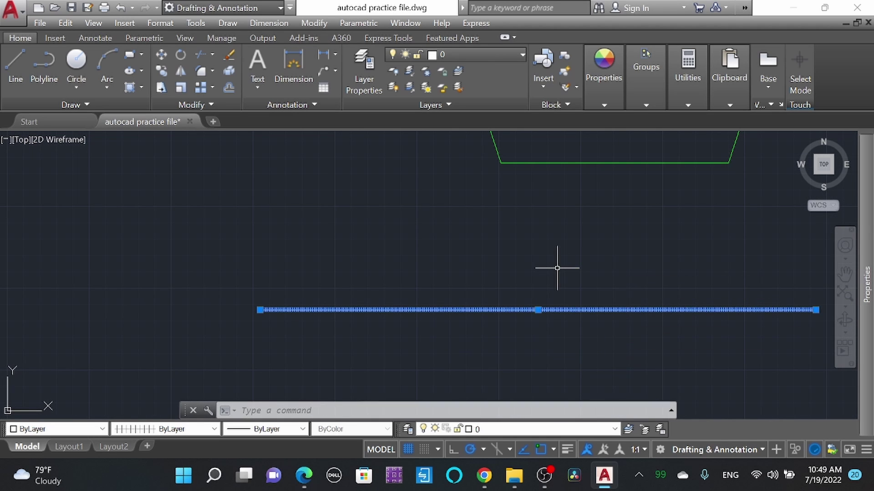
key(Delete)
scroll(360, 317, down, 1)
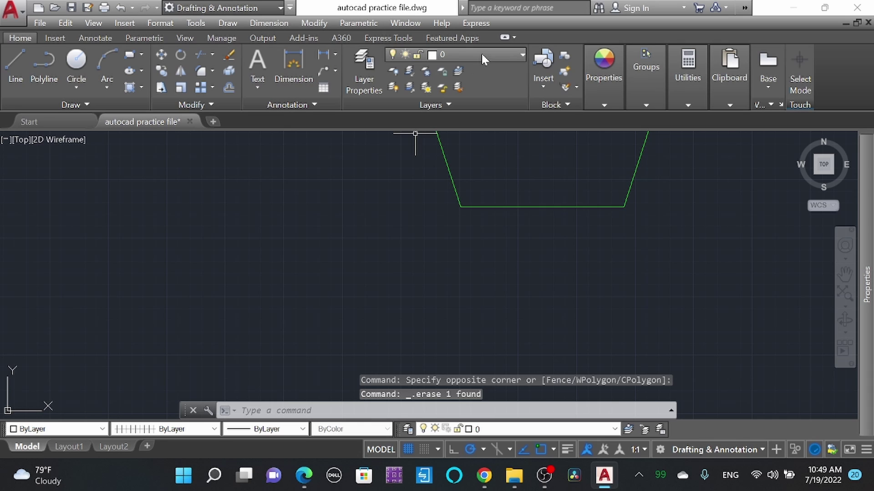
click(360, 66)
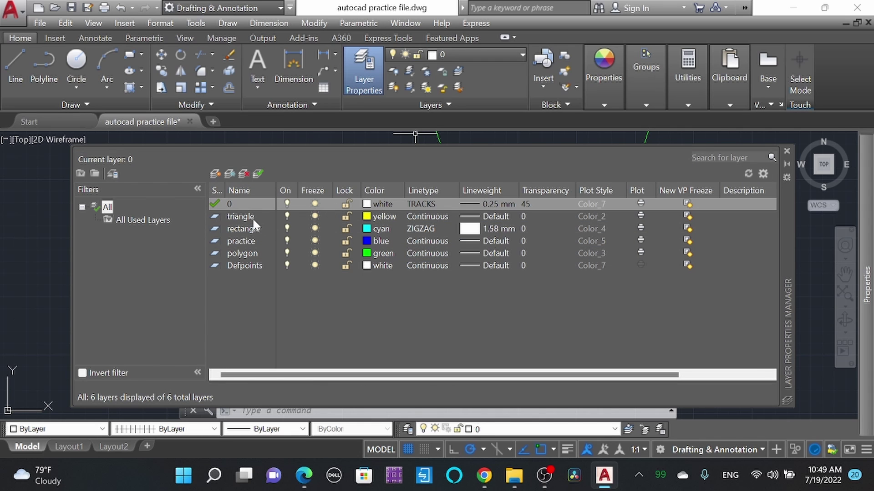
Change layer 0's linetype from TRACKS to Continuous and close the Layer Properties Manager.
click(424, 204)
click(439, 190)
click(357, 313)
right_click(254, 195)
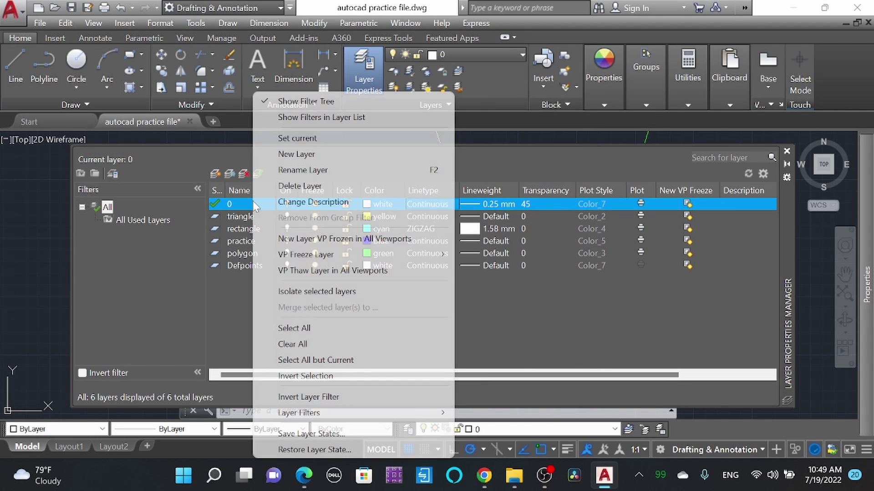
click(322, 139)
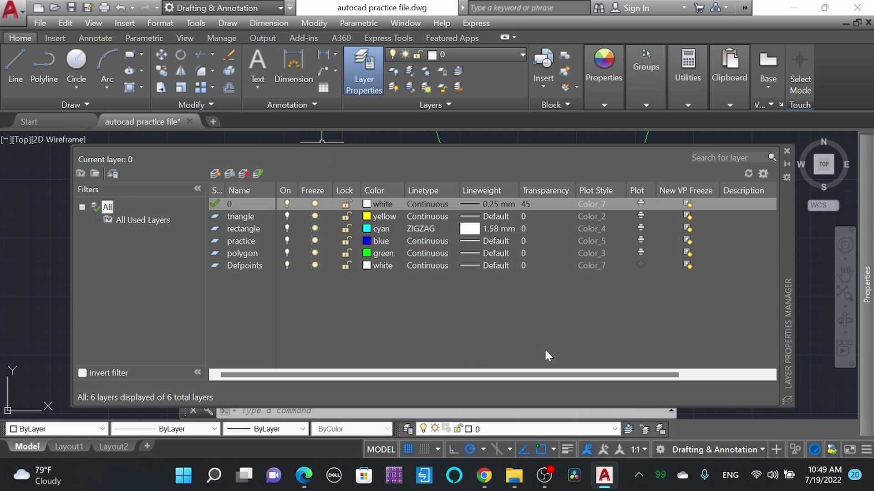
click(786, 152)
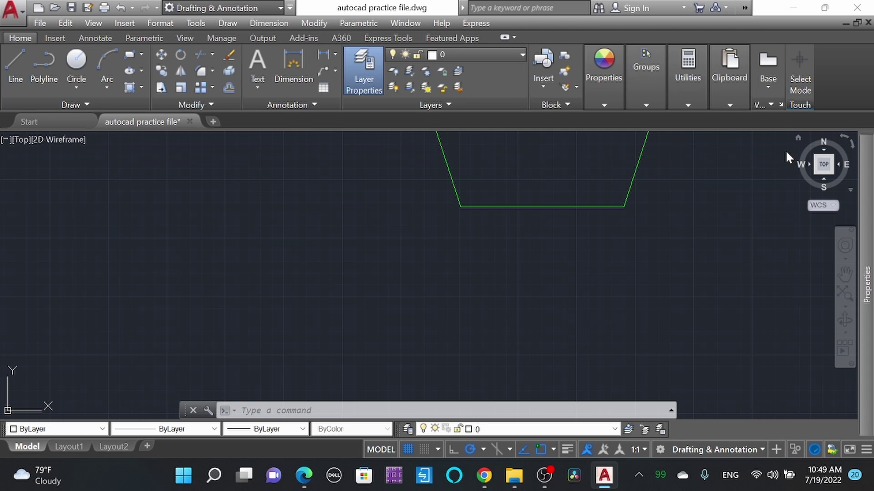
Draw a solid horizontal line beneath the green shape with L, then restart LINE.
text(l)
key(Return)
click(380, 292)
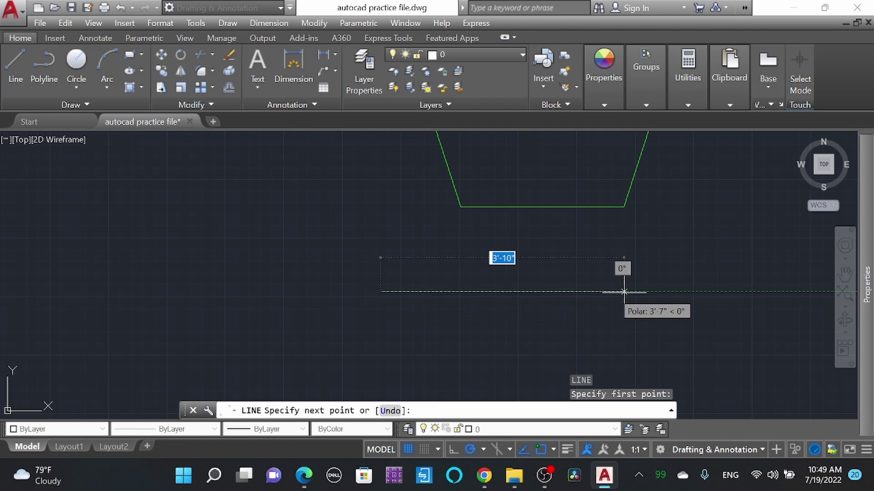
click(653, 291)
key(Escape)
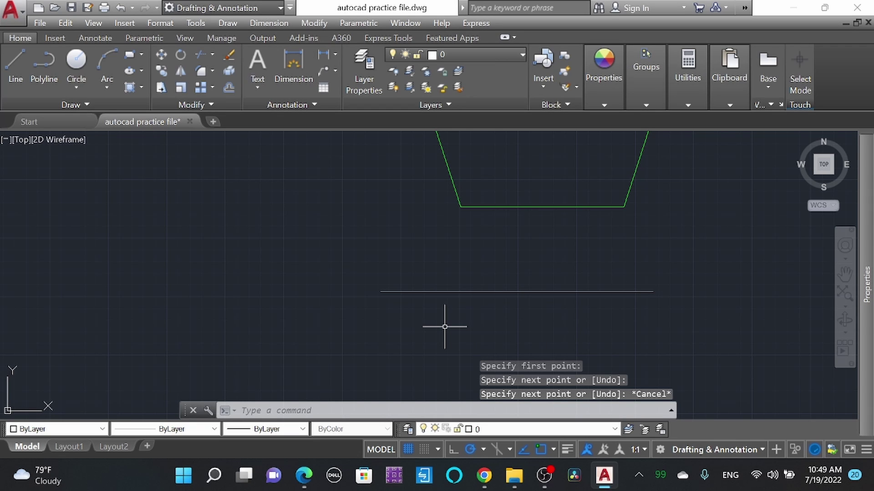
text(l)
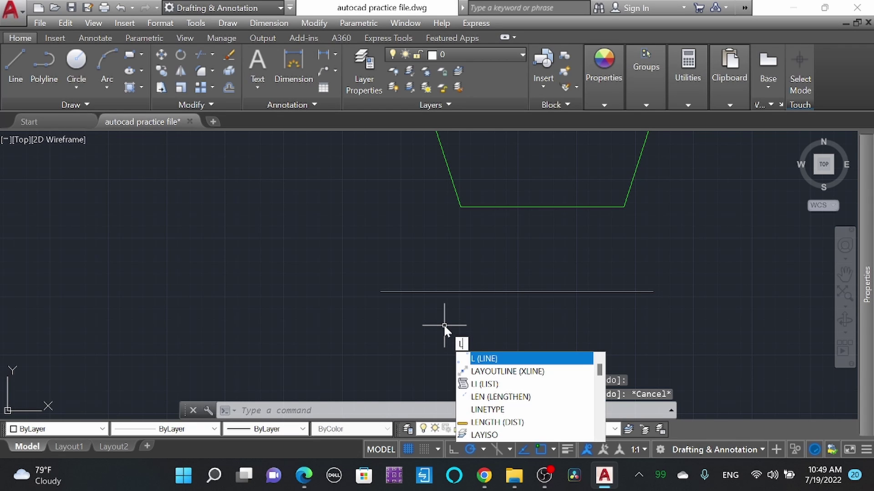
key(Return)
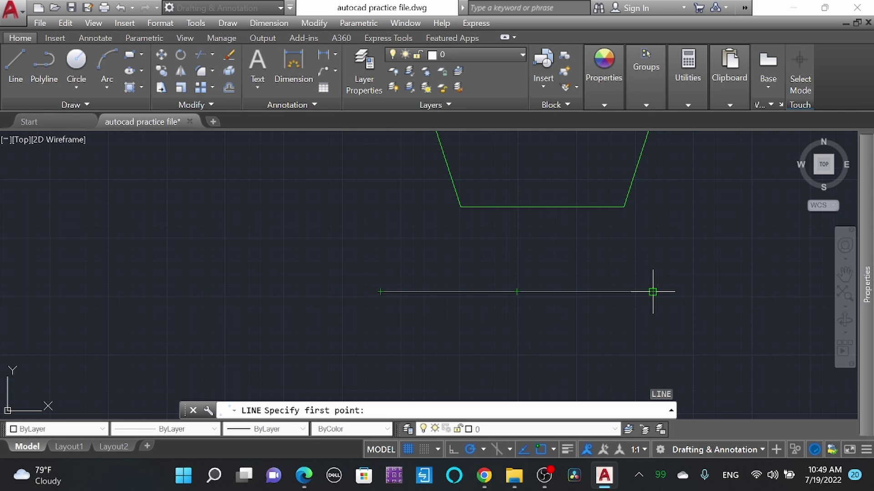
Turn off Endpoint and Midpoint object snaps and restart the line command.
click(551, 451)
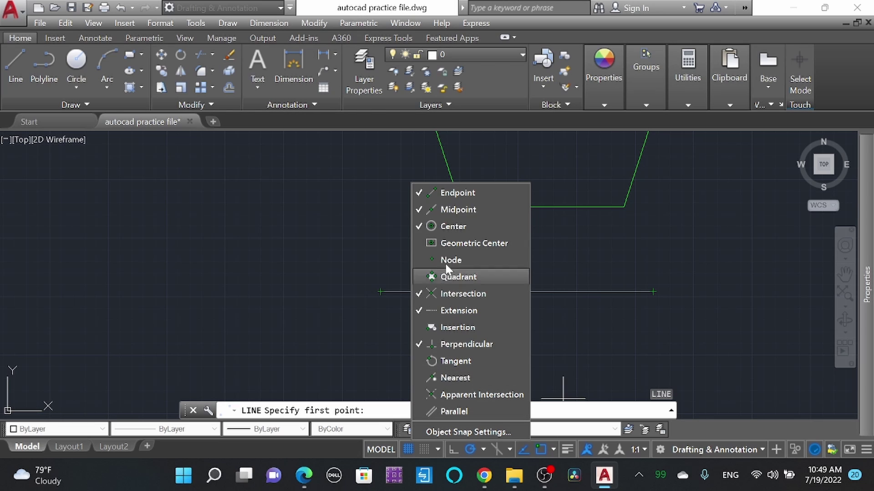
click(417, 192)
click(421, 209)
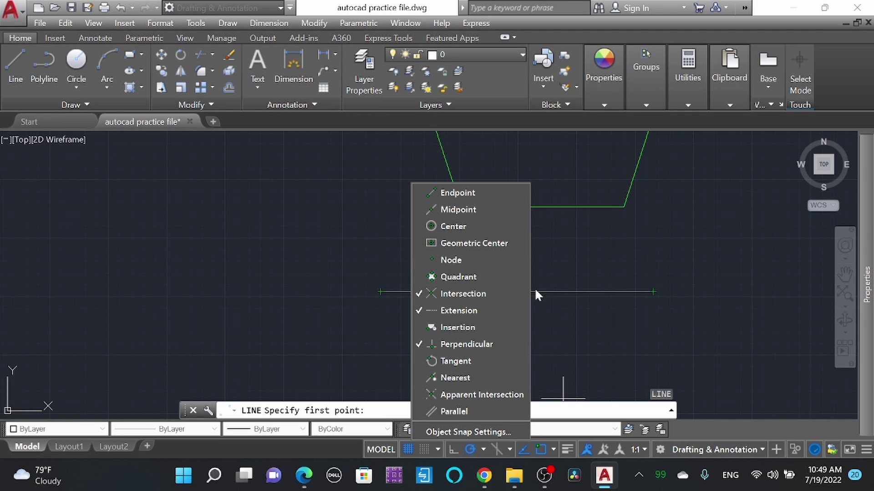
click(578, 359)
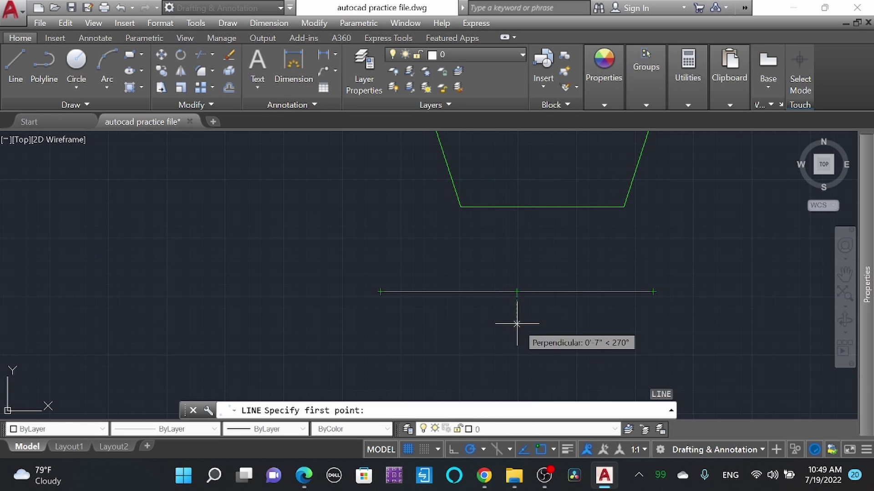
key(Escape)
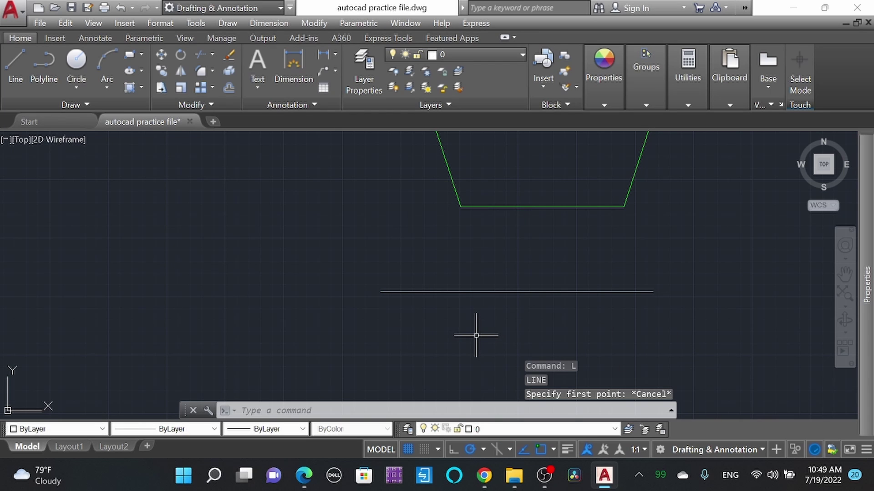
key(Return)
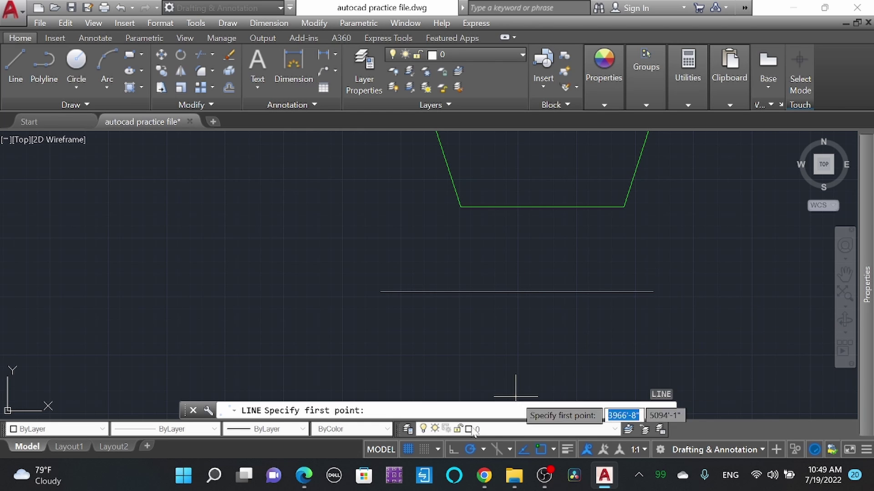
Re-enable Endpoint, Midpoint and Center snaps and place the line's first point below the long line.
click(554, 450)
click(446, 193)
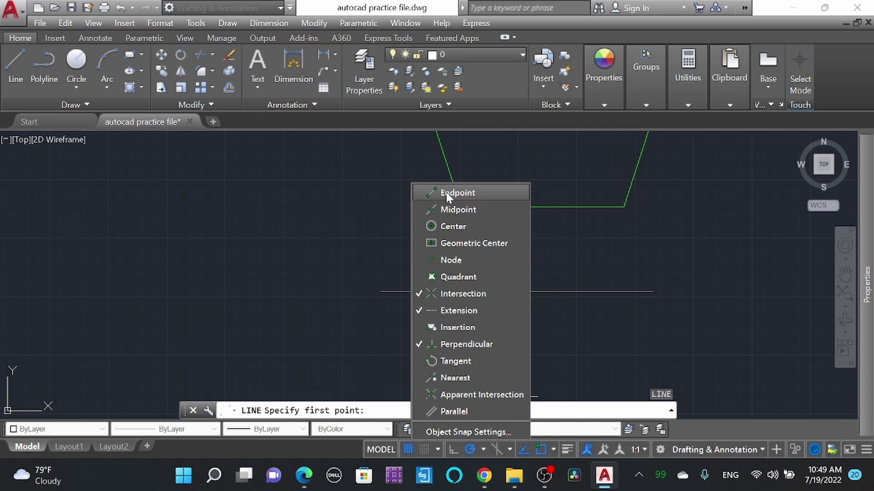
click(431, 208)
click(432, 227)
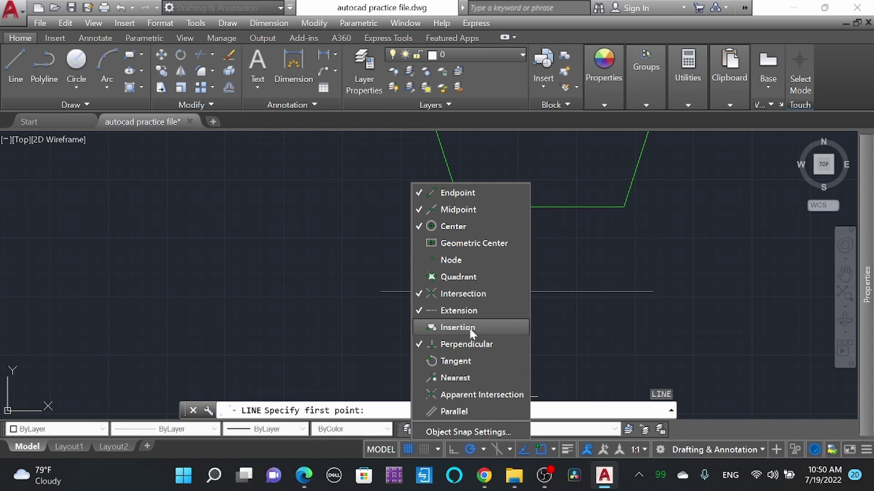
click(573, 340)
click(518, 328)
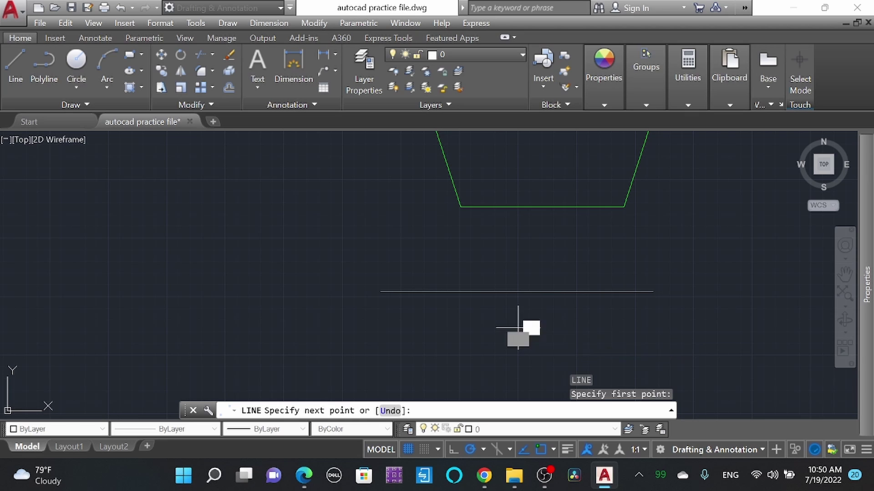
Finish the short horizontal line and switch from polar tracking to ortho mode.
click(480, 328)
key(Escape)
click(476, 448)
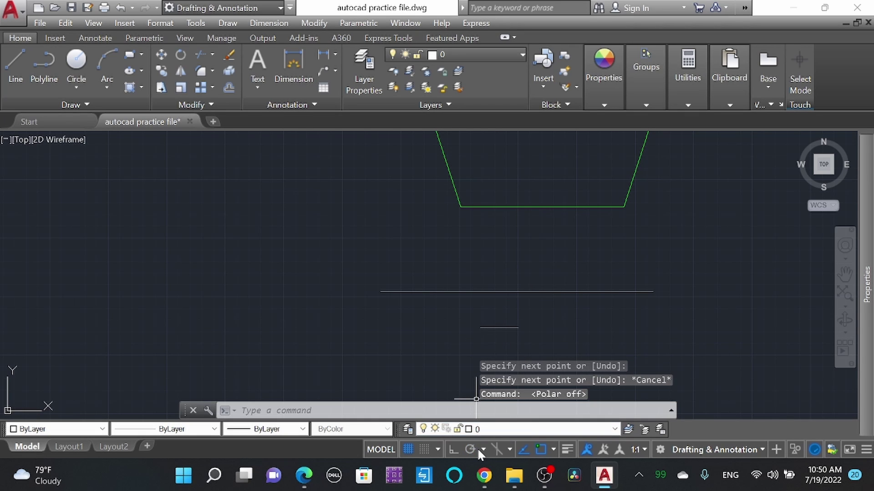
click(469, 449)
click(450, 450)
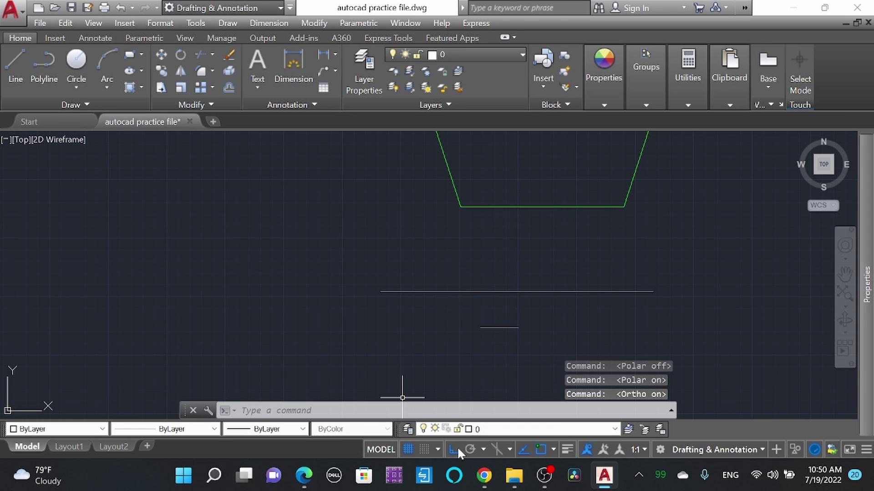
click(471, 448)
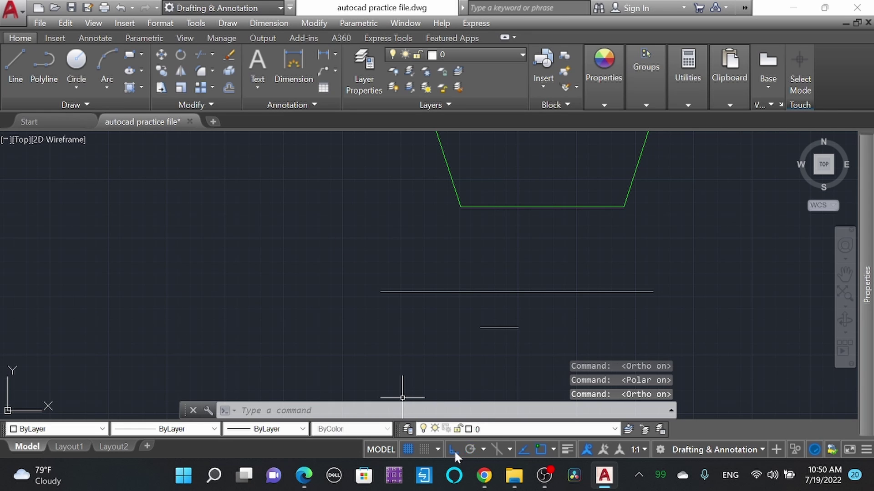
click(454, 450)
Draw a square-cornered outline of six orthogonal line segments.
text(l)
key(Return)
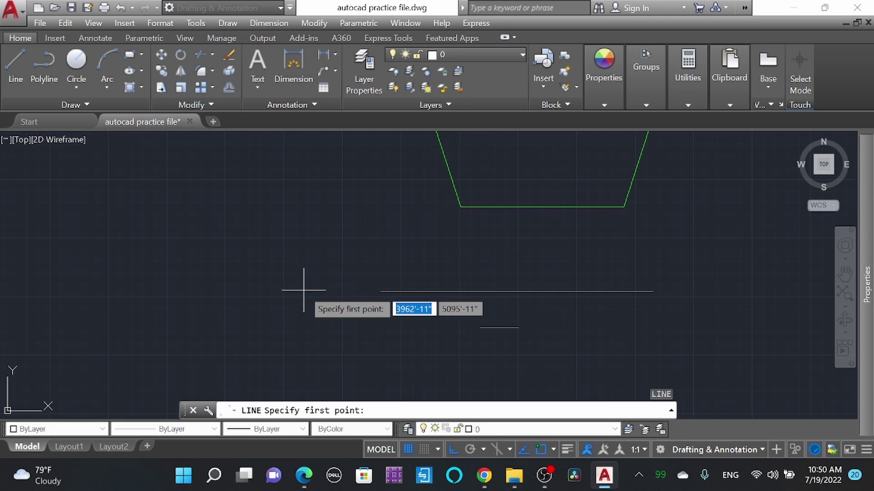
click(245, 266)
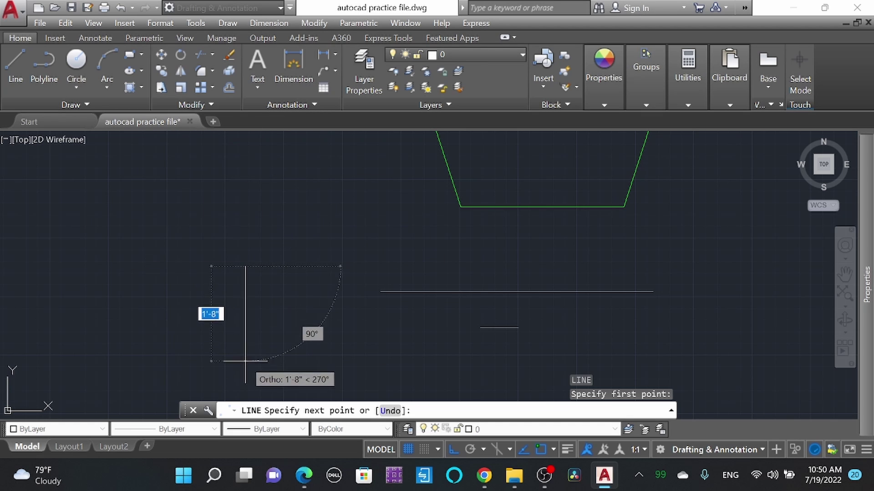
click(246, 187)
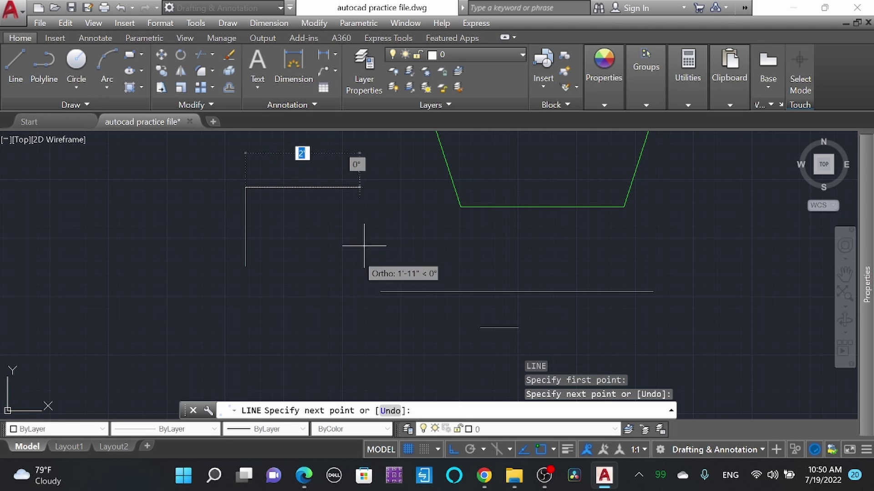
click(369, 187)
click(341, 336)
click(217, 351)
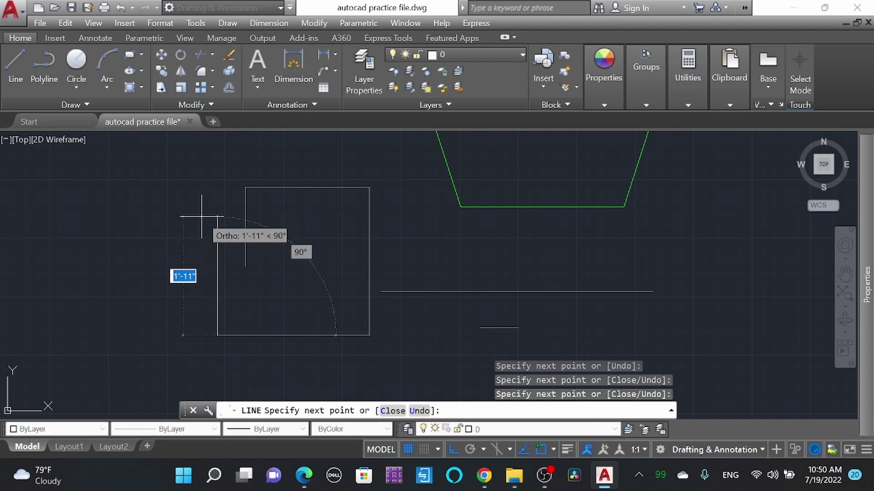
click(218, 152)
click(302, 152)
key(Escape)
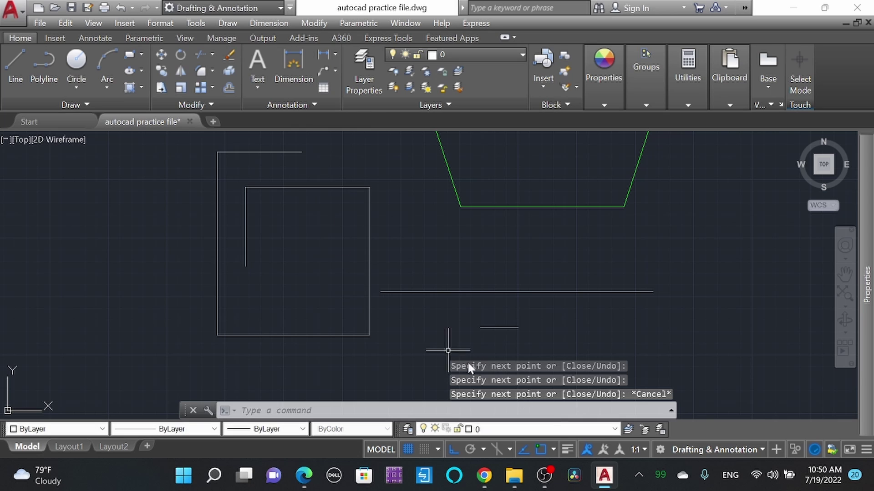
Under polar tracking, draw a zigzag of seven angled lines at the left and crossing-select them.
click(471, 449)
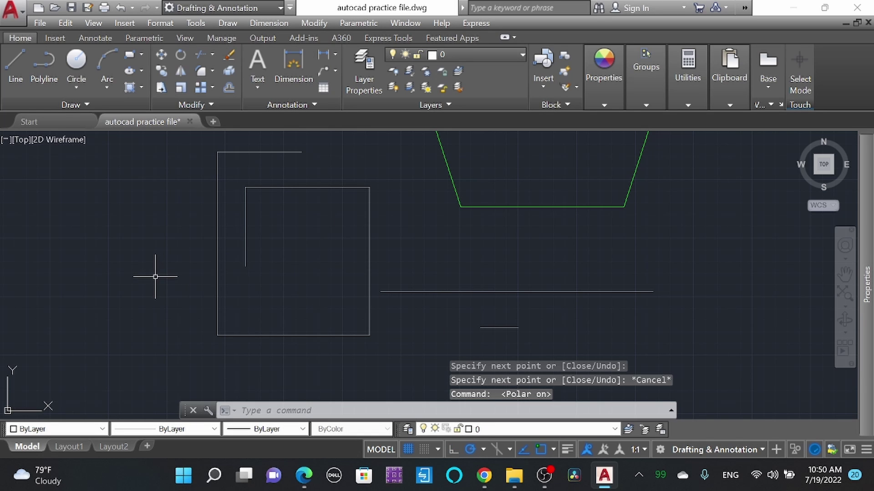
key(Return)
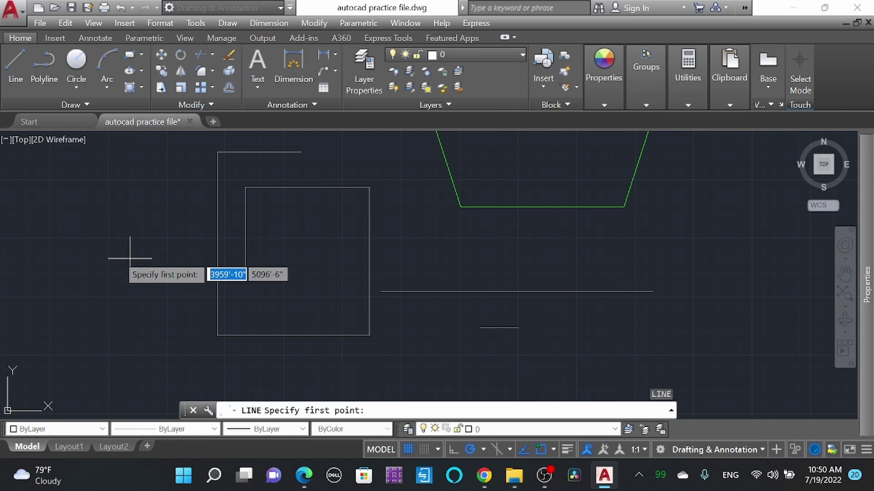
click(61, 209)
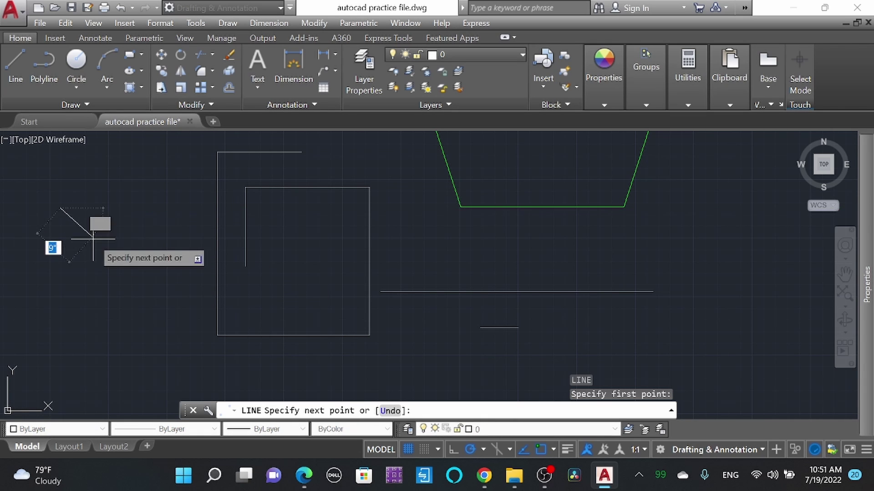
click(129, 327)
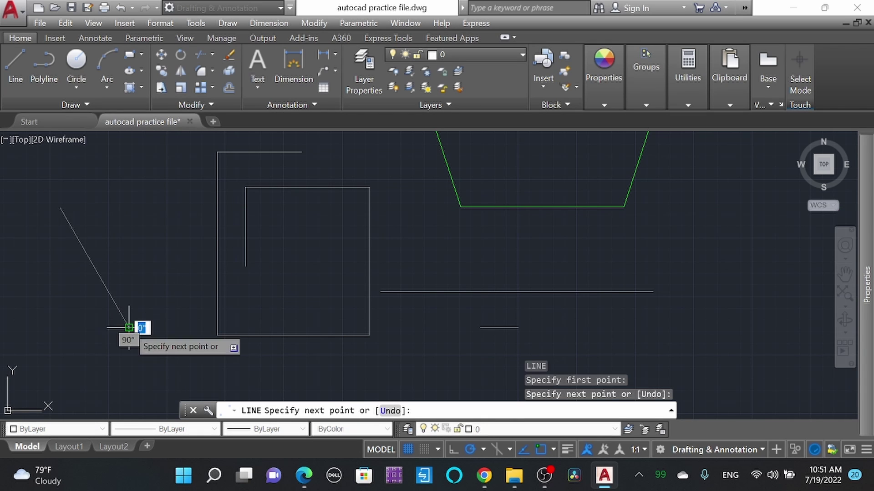
click(178, 212)
click(93, 170)
click(23, 331)
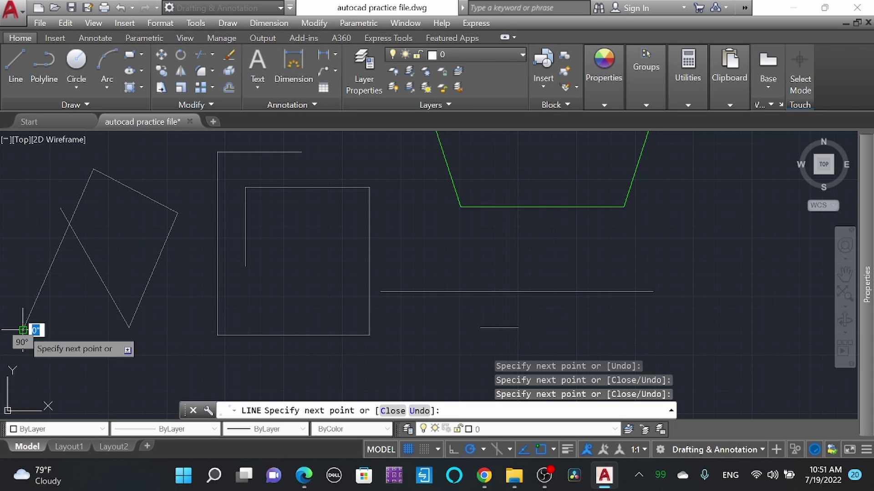
click(184, 401)
click(185, 287)
click(127, 255)
key(Escape)
click(287, 367)
click(120, 233)
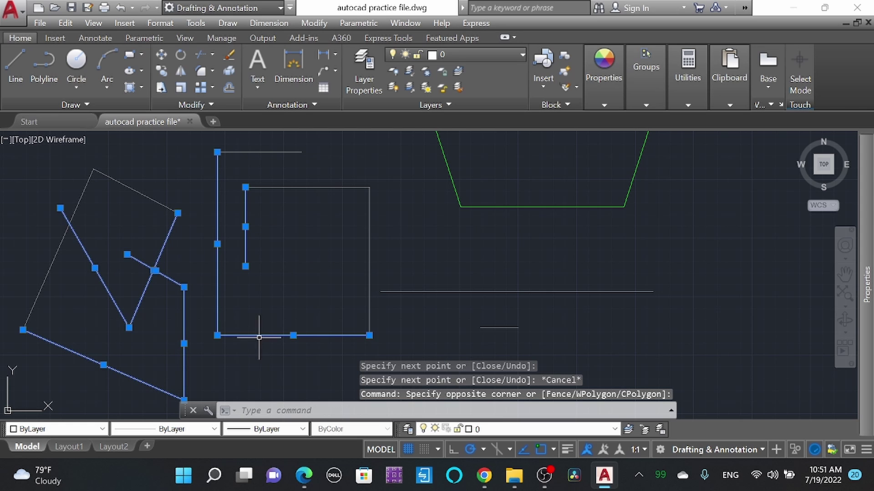
Erase all the practice lines and outlines using three crossing selections.
key(Escape)
click(325, 357)
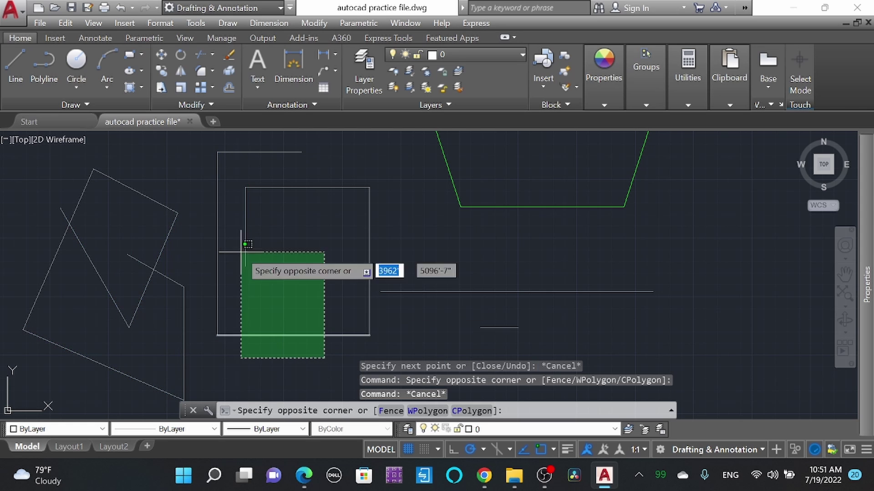
click(76, 164)
key(Delete)
click(513, 341)
click(215, 207)
key(Delete)
click(307, 178)
click(236, 151)
key(Delete)
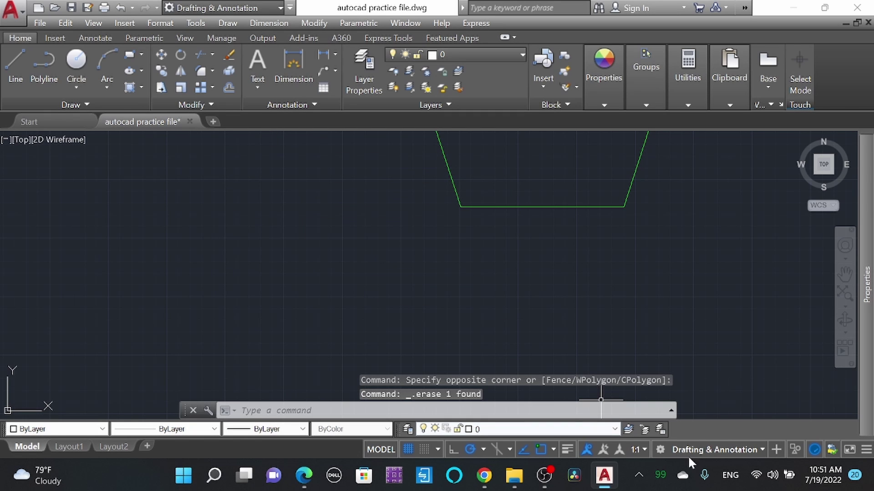
Toggle the grid off and back on, and pan to centre the coloured shapes.
click(409, 449)
click(410, 447)
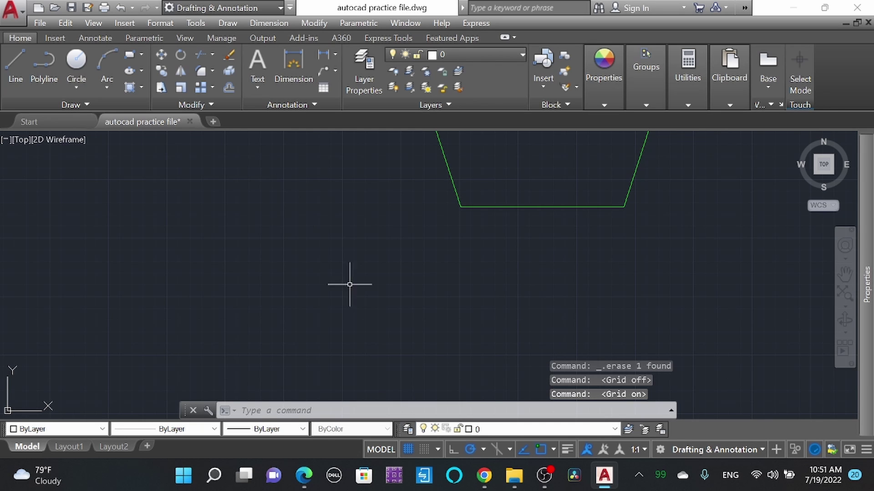
scroll(331, 268, down, 3)
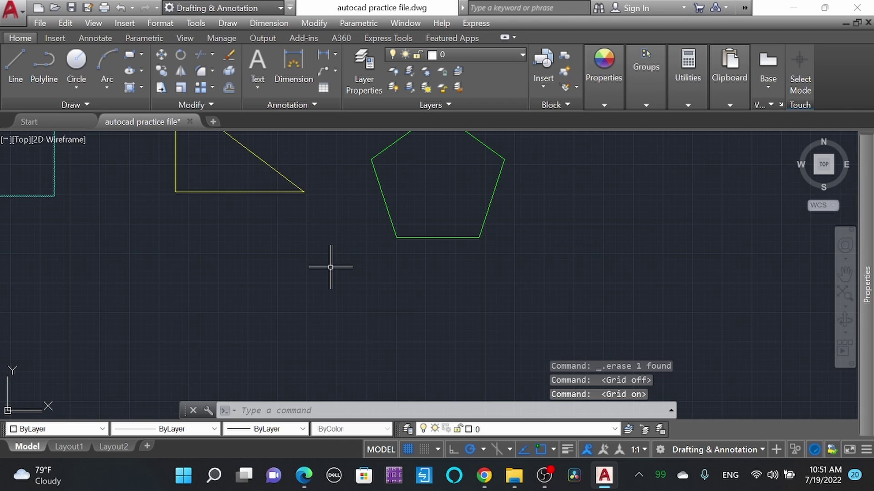
click(407, 448)
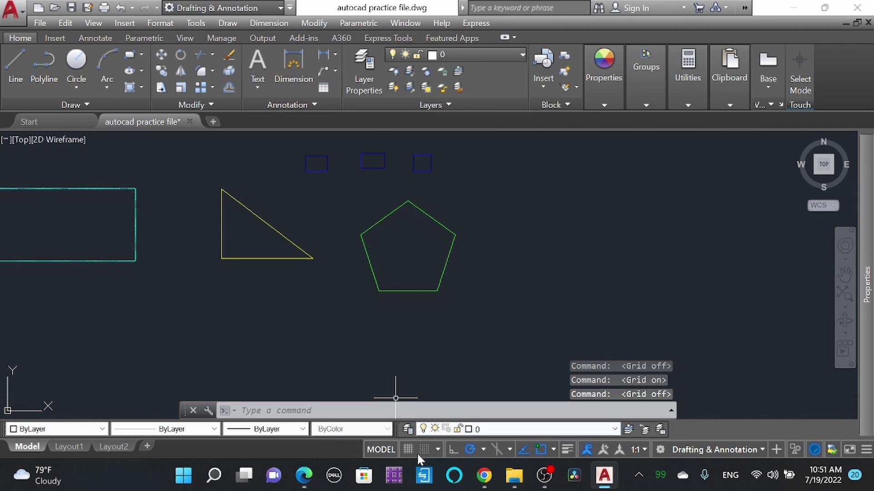
click(409, 449)
mouse_move(460, 322)
middle_down()
mouse_move(492, 323)
mouse_move(614, 361)
mouse_move(602, 333)
middle_up()
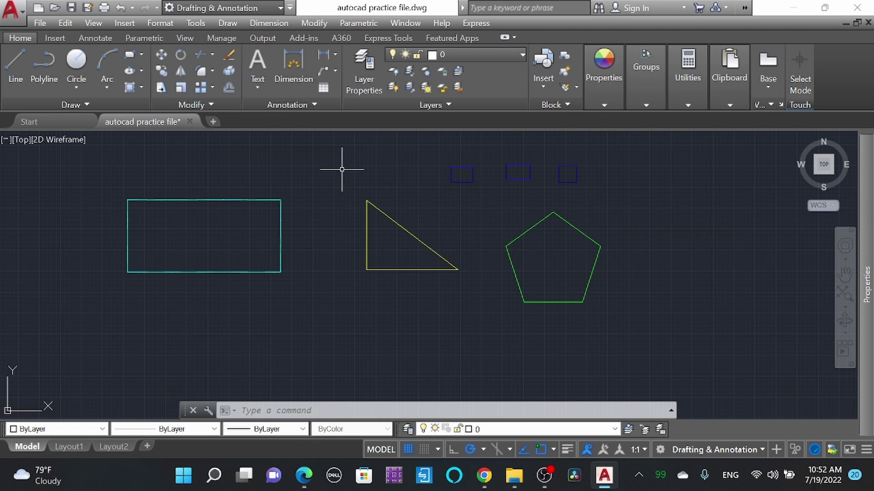
text(RIBBON)
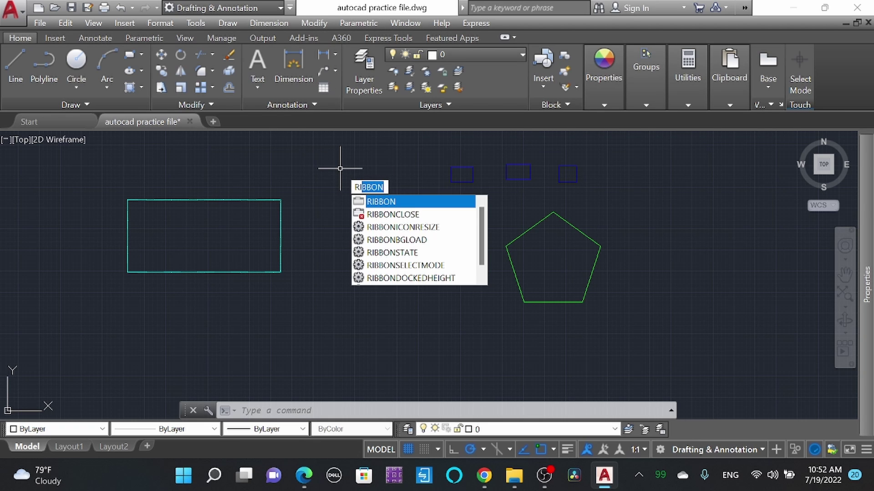
key(Down)
key(Return)
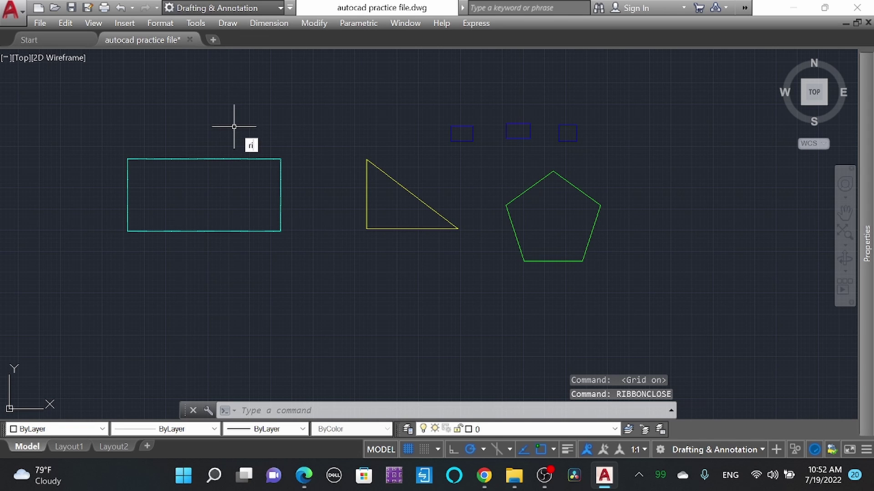
text(ri)
key(Up)
key(Up)
key(Return)
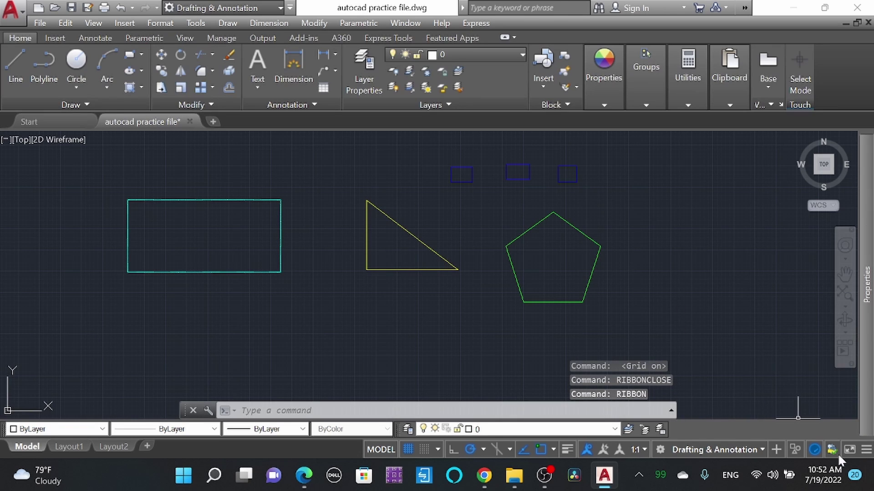
click(850, 449)
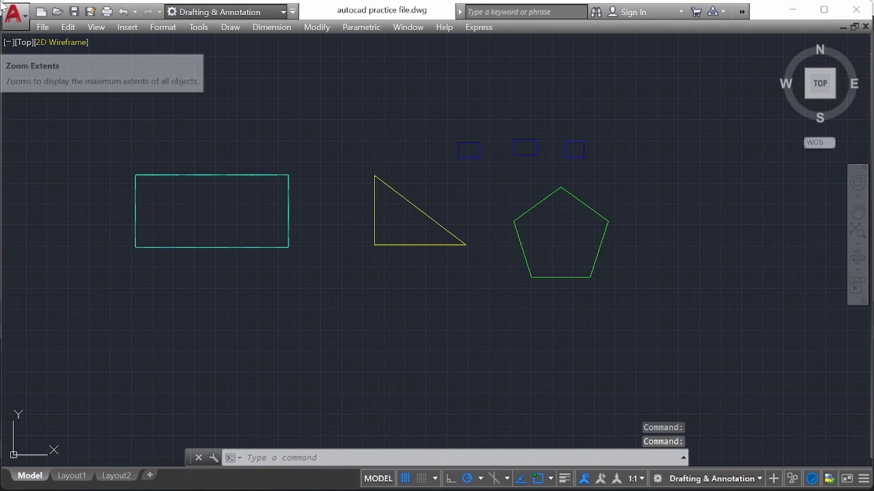
click(116, 29)
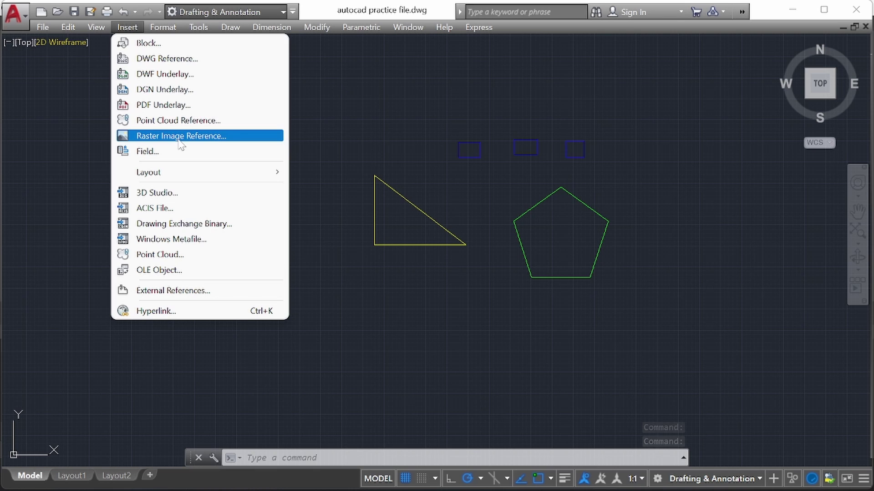
mouse_move(179, 29)
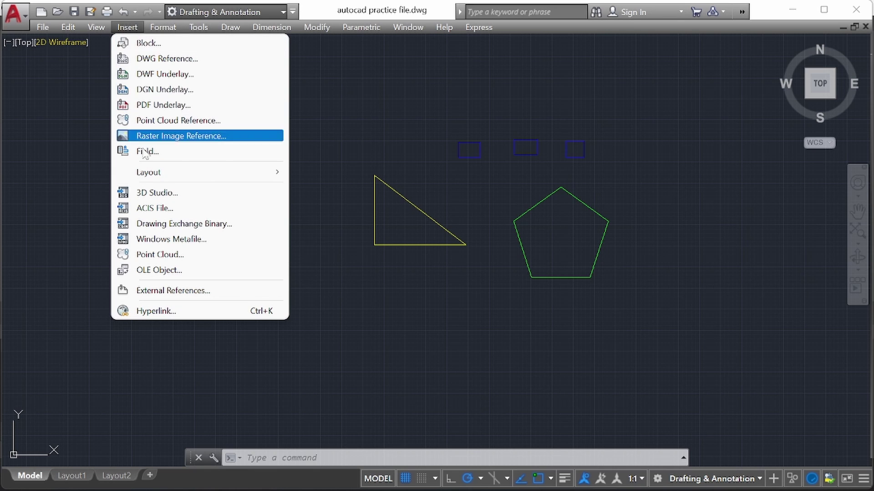
mouse_move(207, 28)
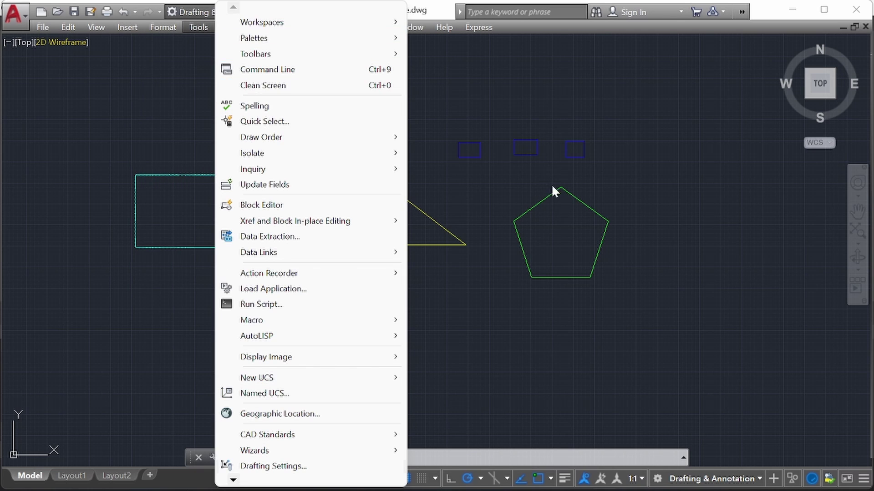
click(525, 140)
key(Escape)
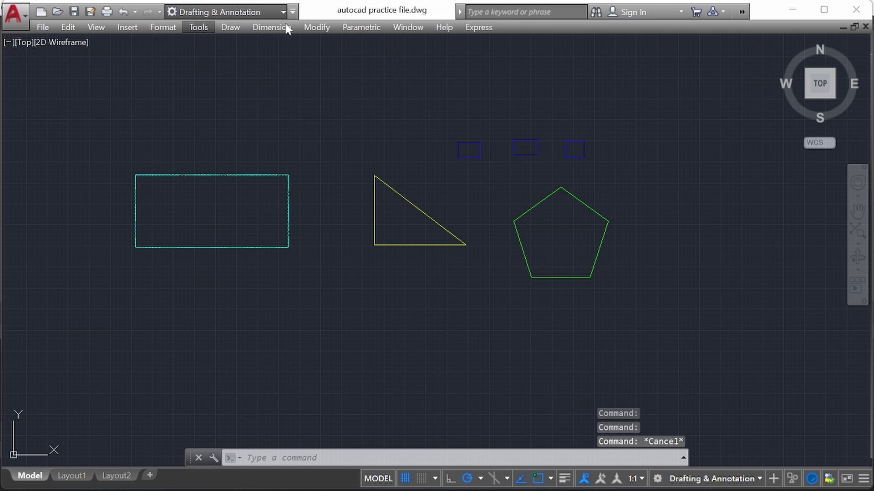
click(230, 28)
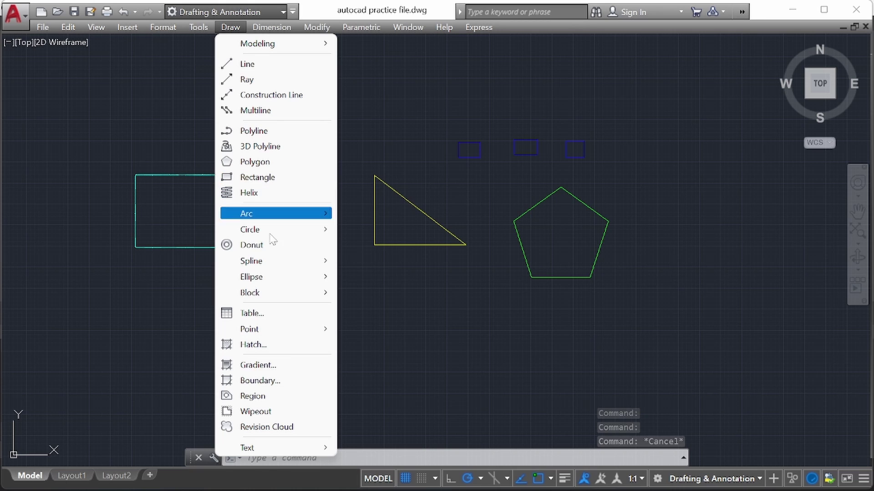
mouse_move(314, 218)
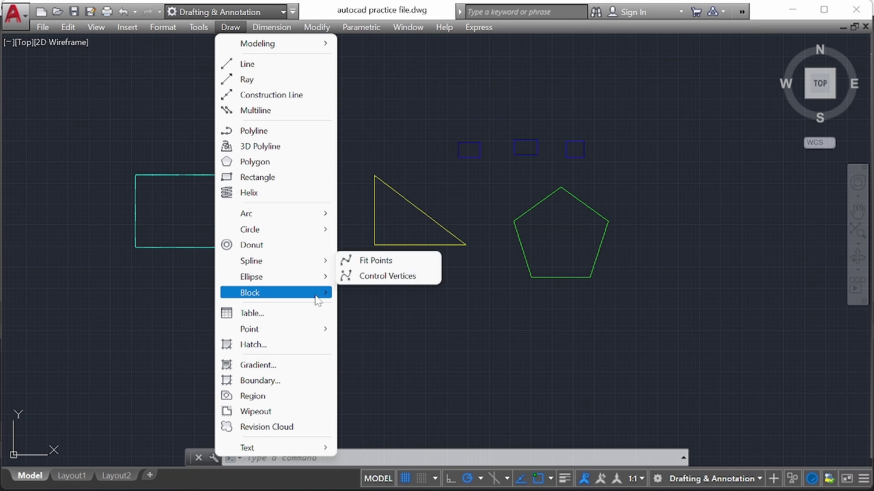
mouse_move(319, 293)
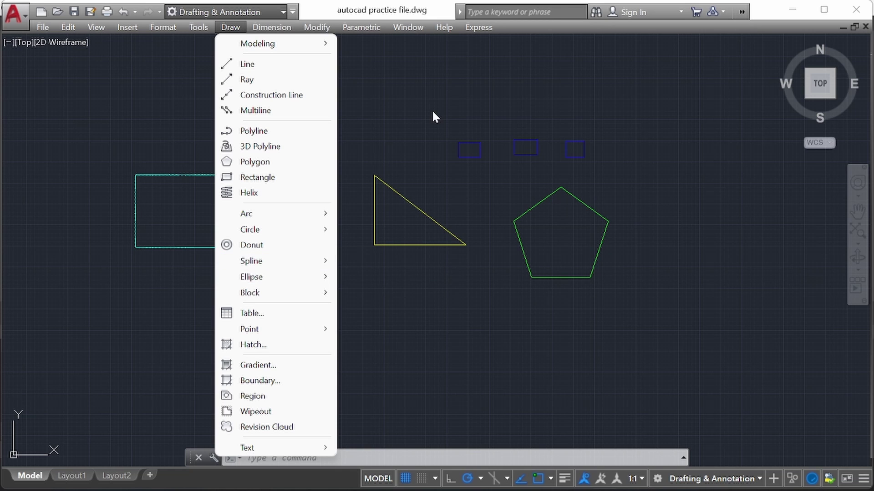
click(432, 110)
click(364, 75)
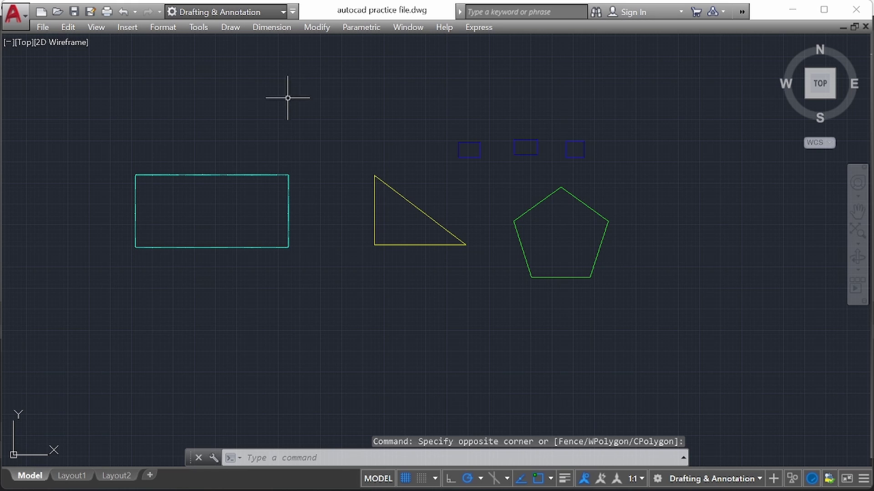
click(868, 482)
click(868, 483)
click(847, 479)
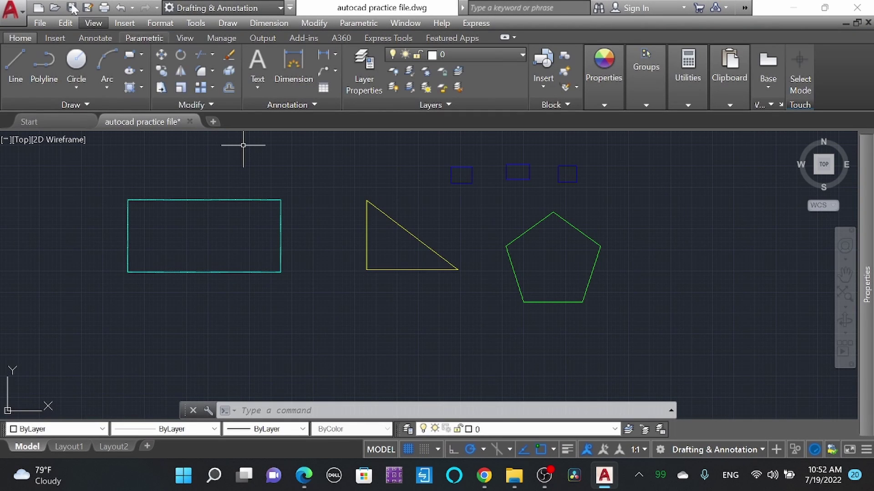
click(124, 24)
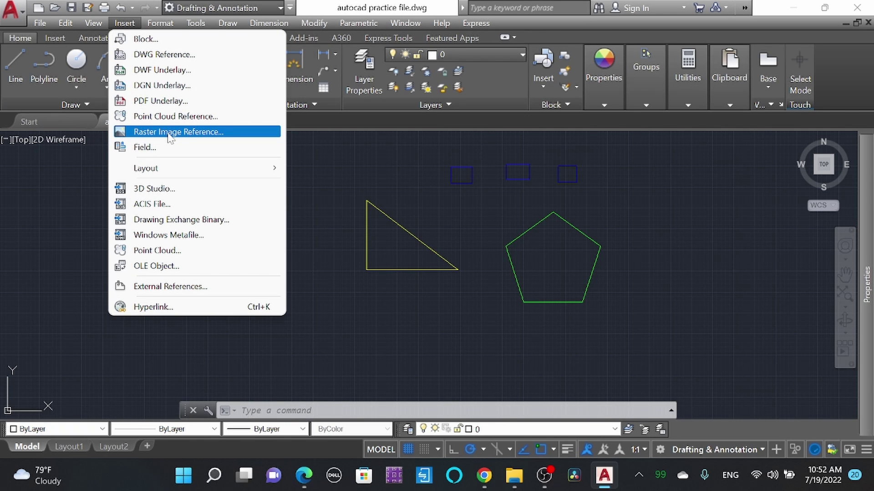
click(193, 133)
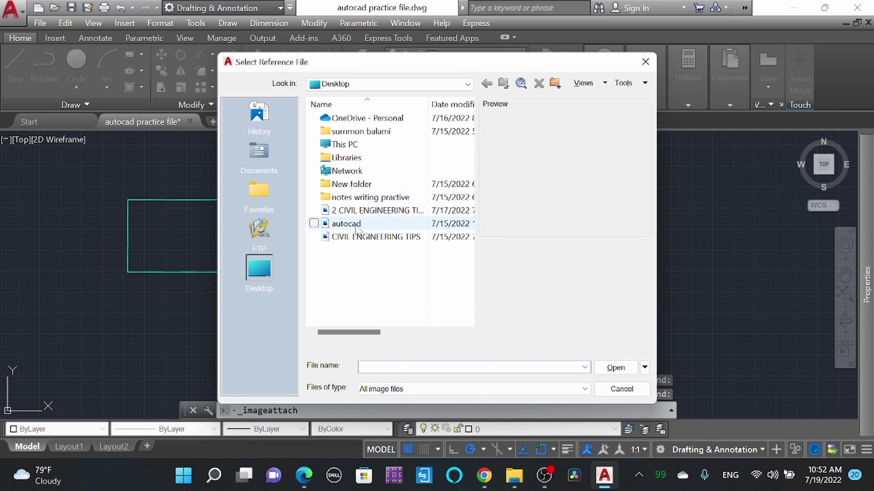
click(349, 212)
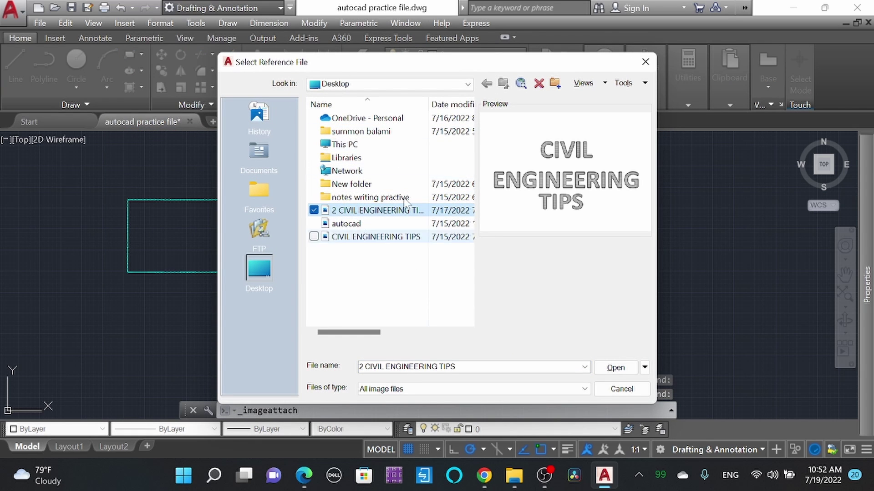
click(616, 368)
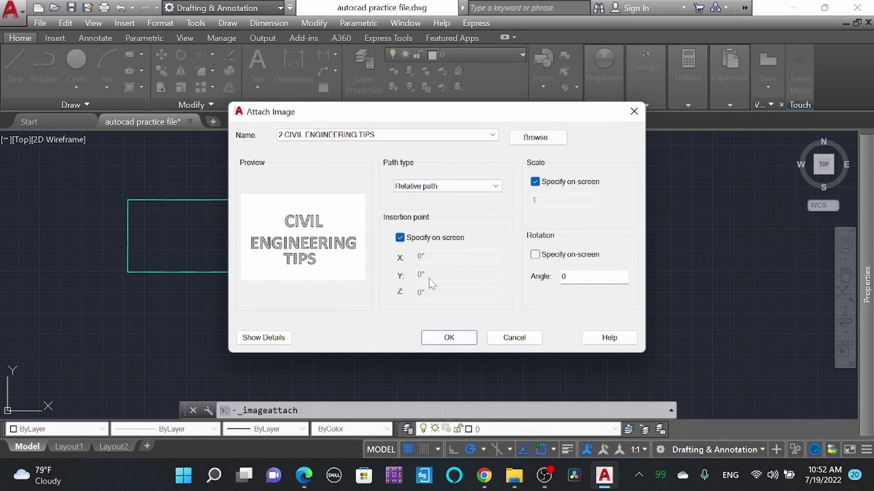
click(450, 340)
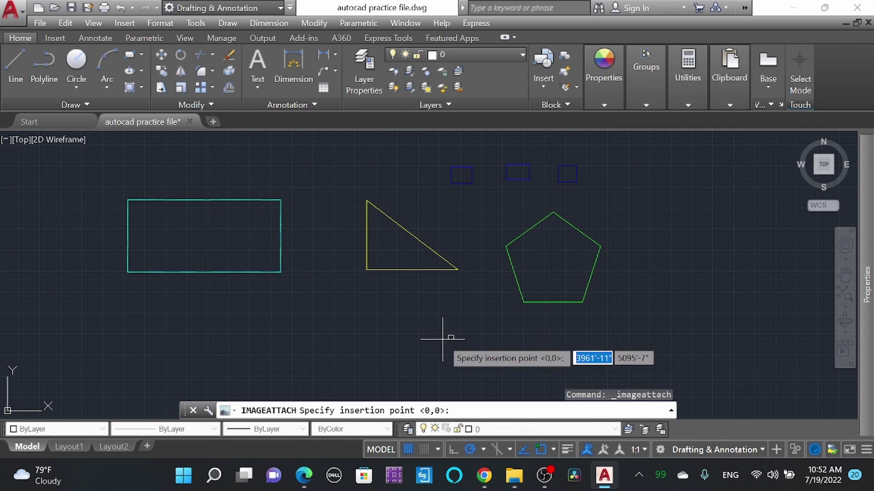
click(225, 370)
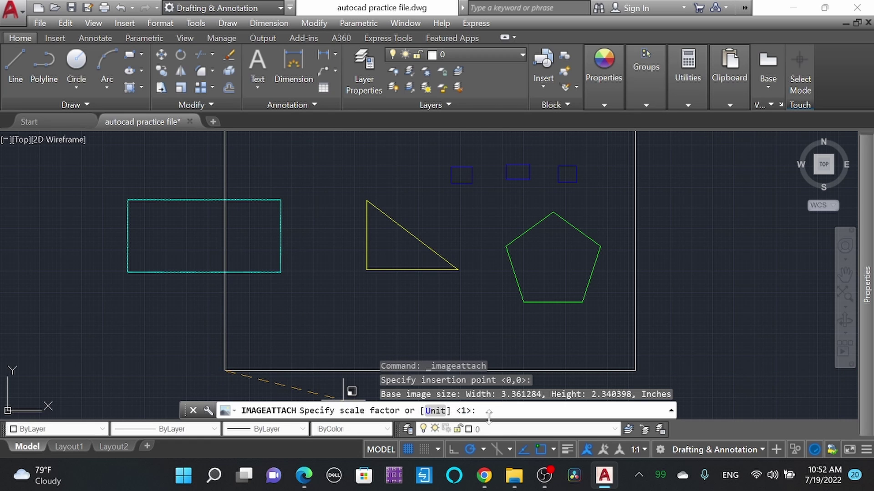
scroll(269, 332, down, 2)
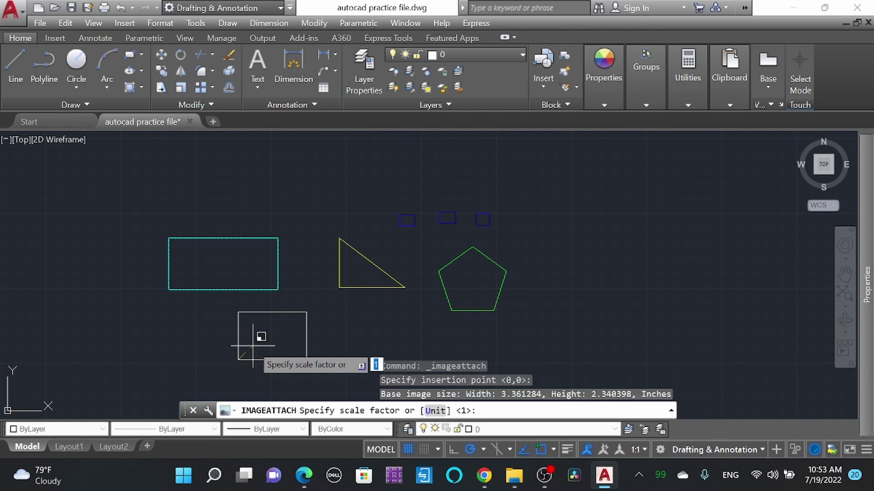
key(Return)
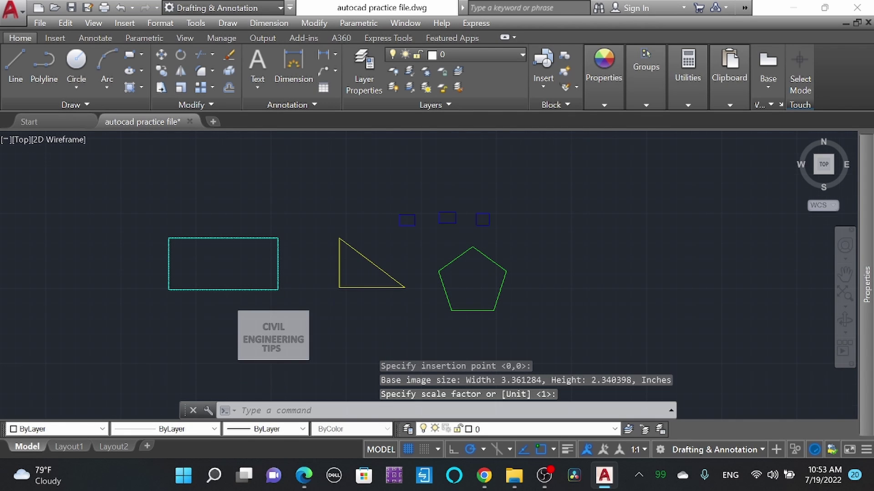
scroll(265, 365, up, 6)
scroll(406, 258, down, 1)
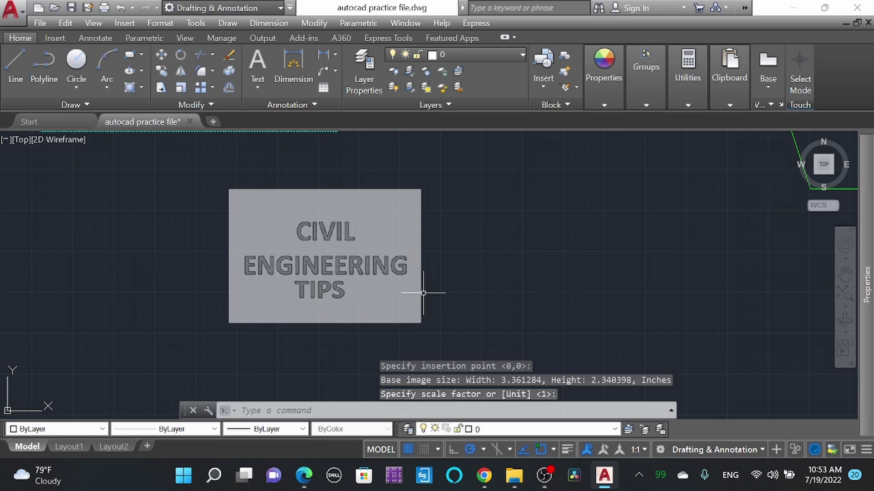
scroll(430, 289, down, 1)
scroll(474, 282, up, 2)
scroll(282, 368, down, 1)
scroll(250, 362, up, 2)
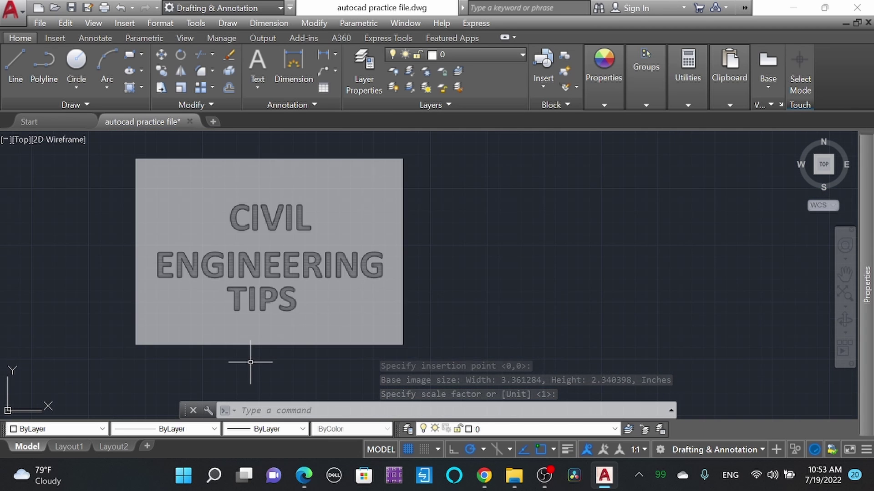
scroll(372, 295, down, 3)
middle_drag(439, 237, 446, 268)
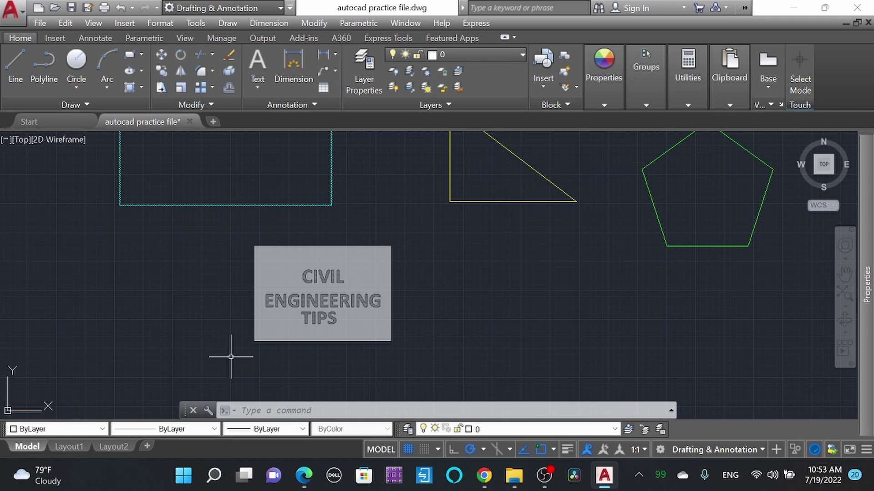
scroll(397, 333, down, 2)
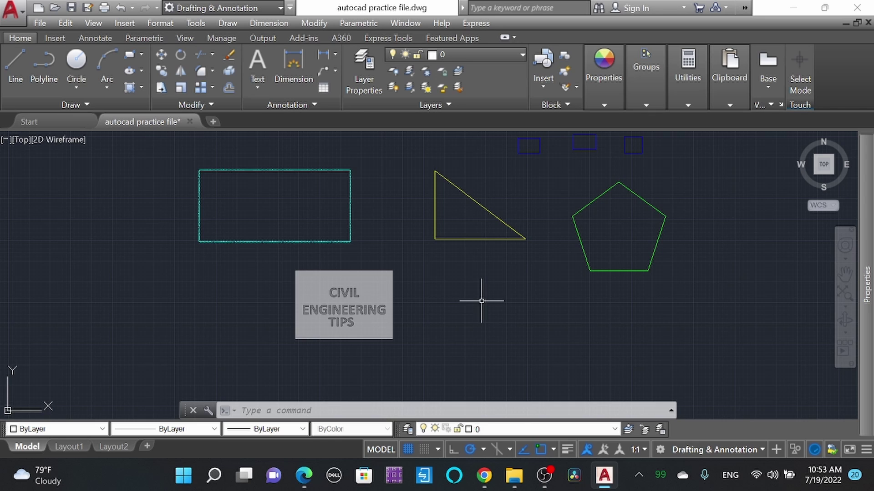
middle_drag(479, 296, 406, 339)
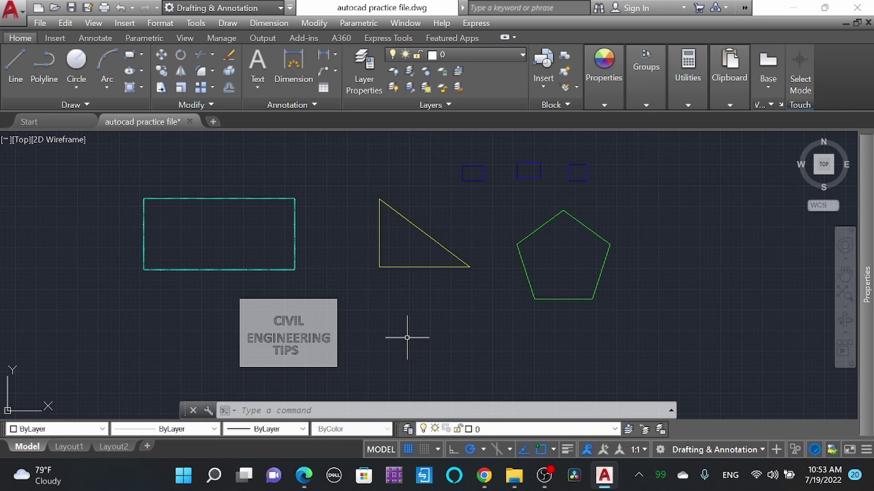
click(381, 370)
click(337, 330)
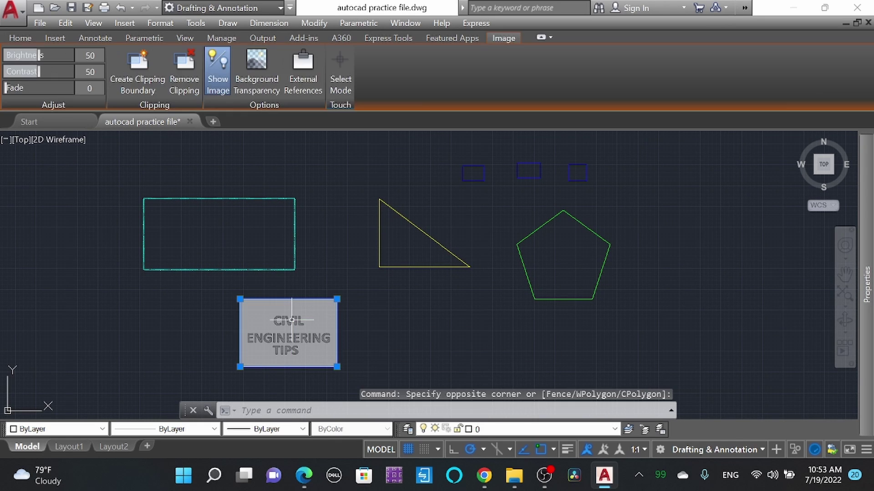
key(Delete)
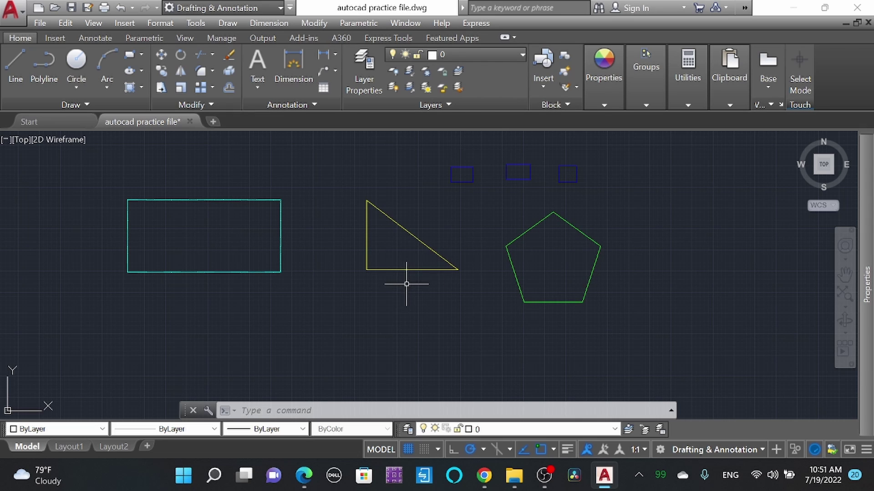